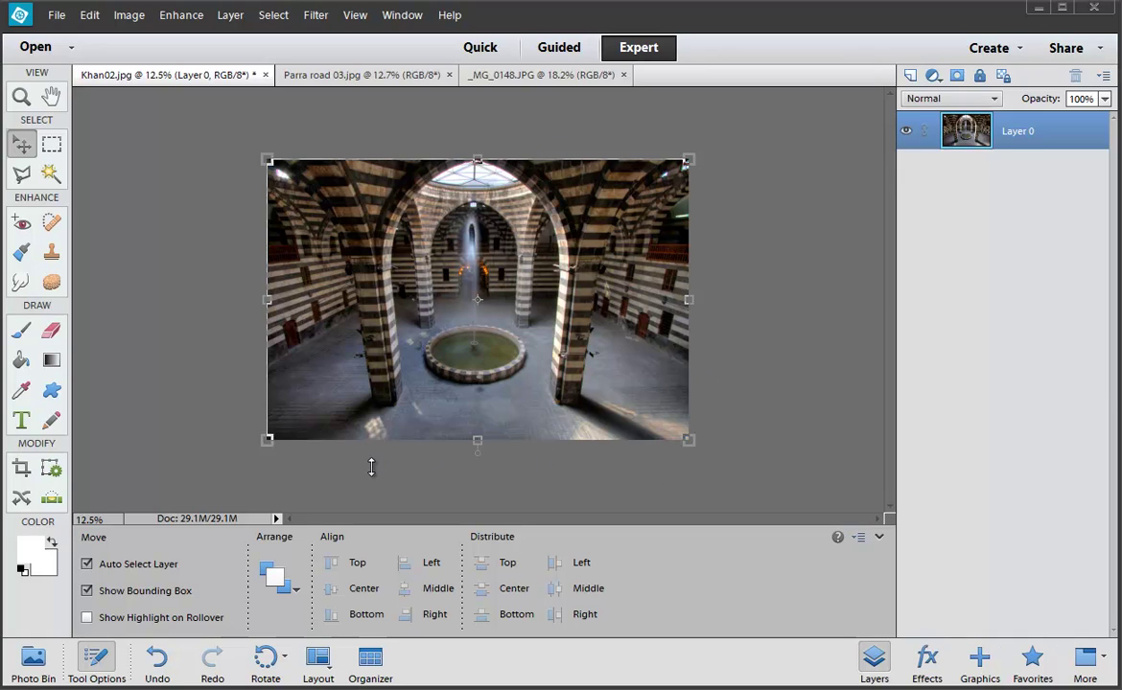
click(130, 16)
mouse_move(135, 53)
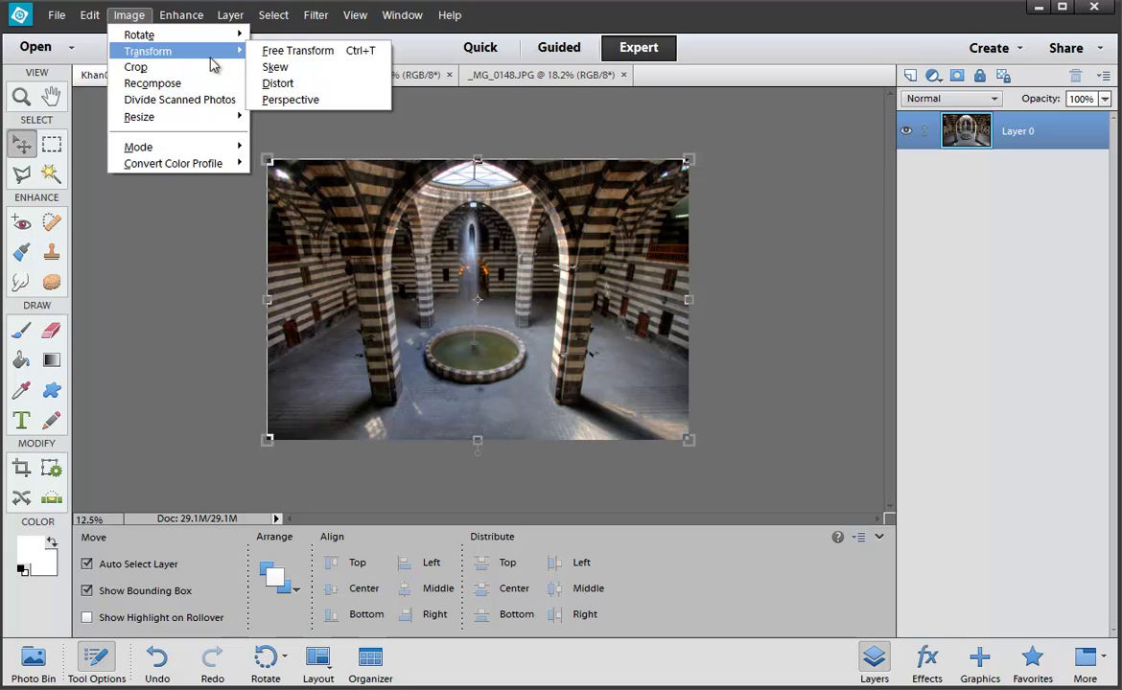
click(303, 101)
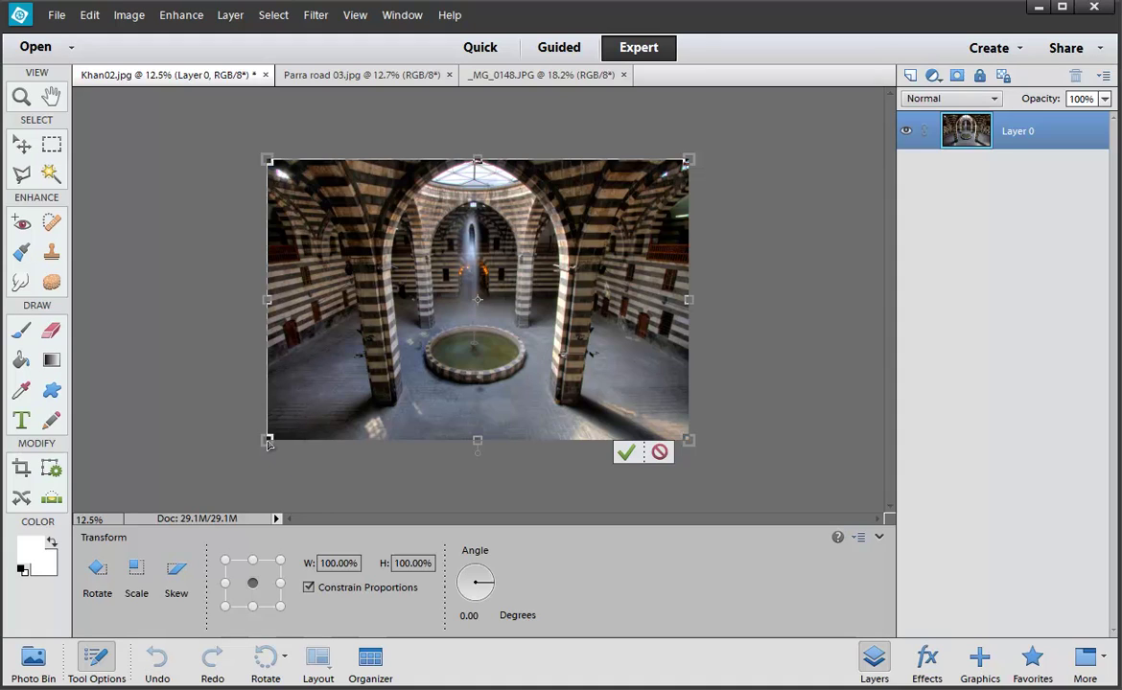
drag(268, 444, 226, 448)
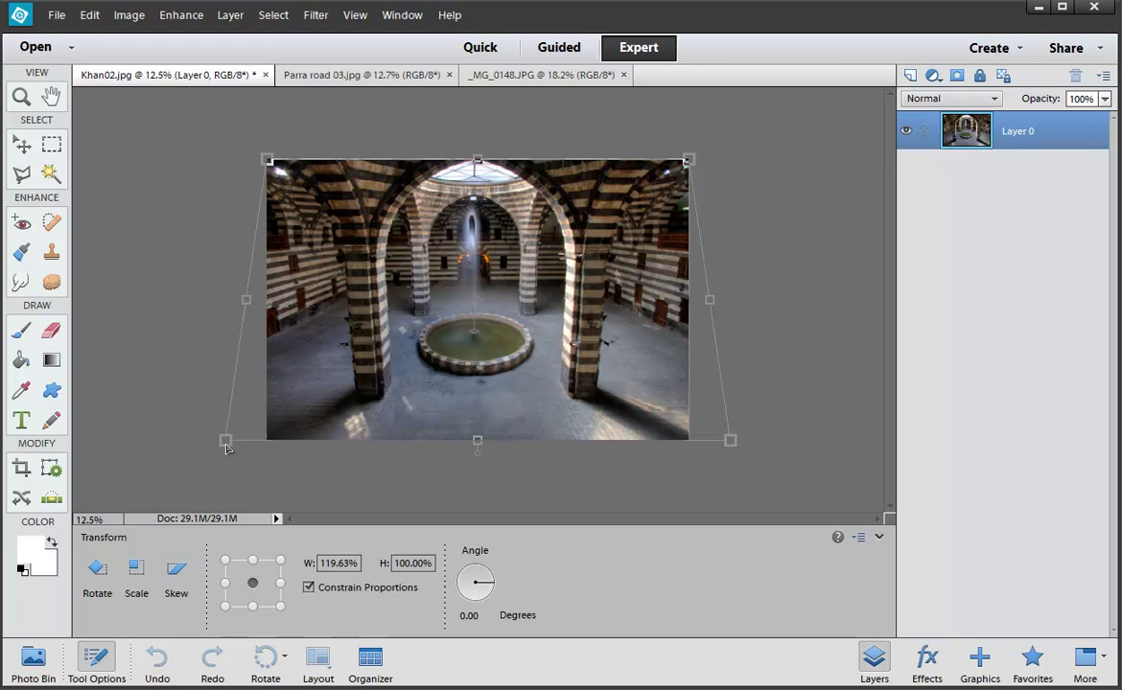
drag(227, 447, 203, 457)
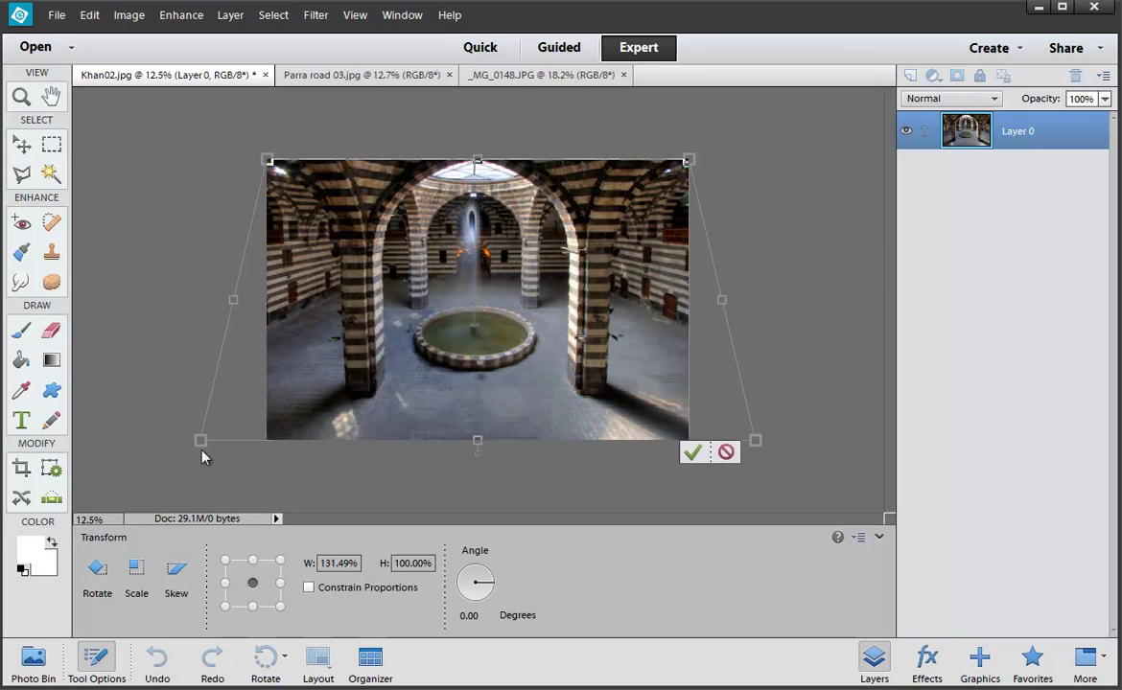
click(692, 451)
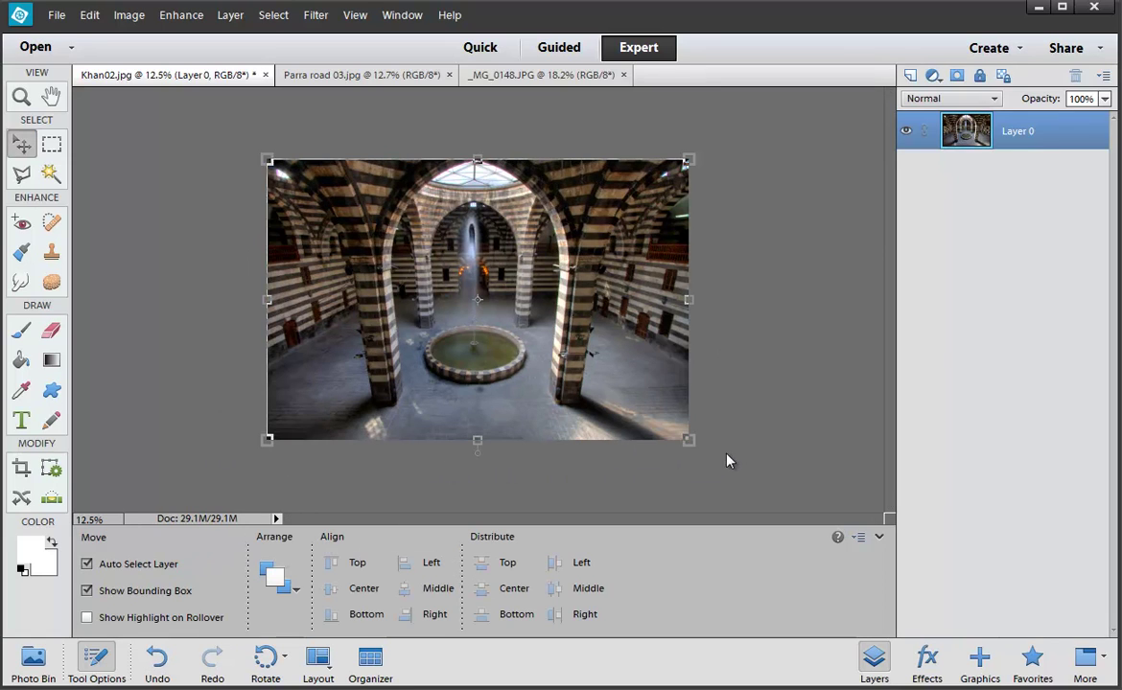
Display the grid over the photo and change its line color to red in the Guides & Grid preferences
click(357, 23)
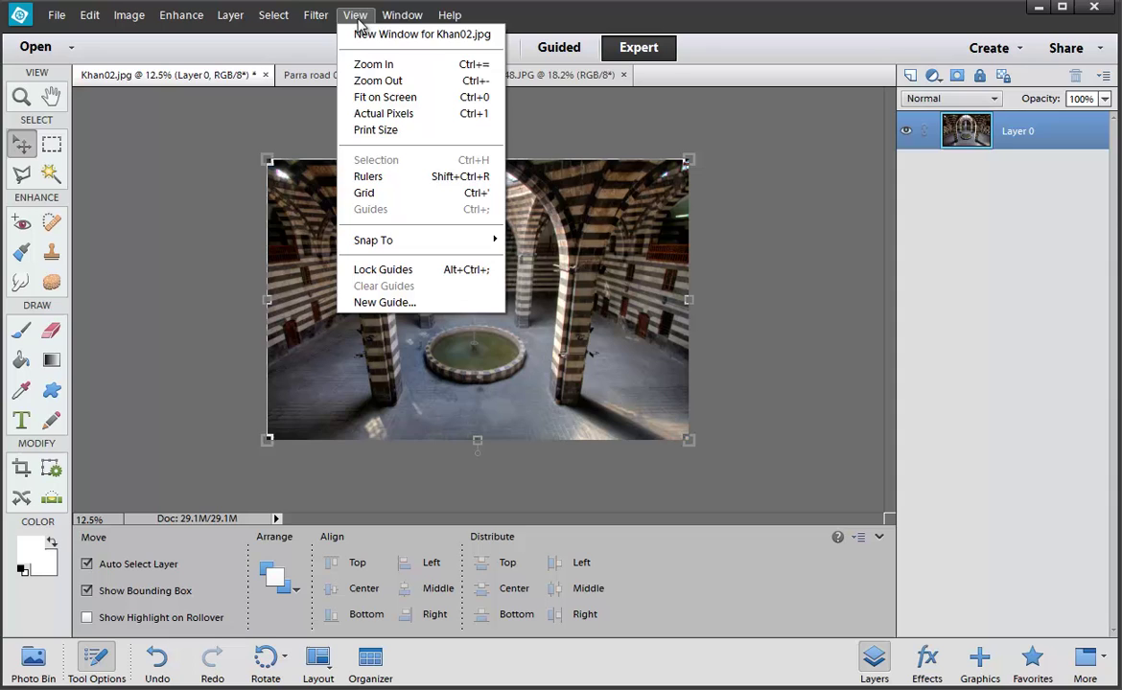
click(386, 197)
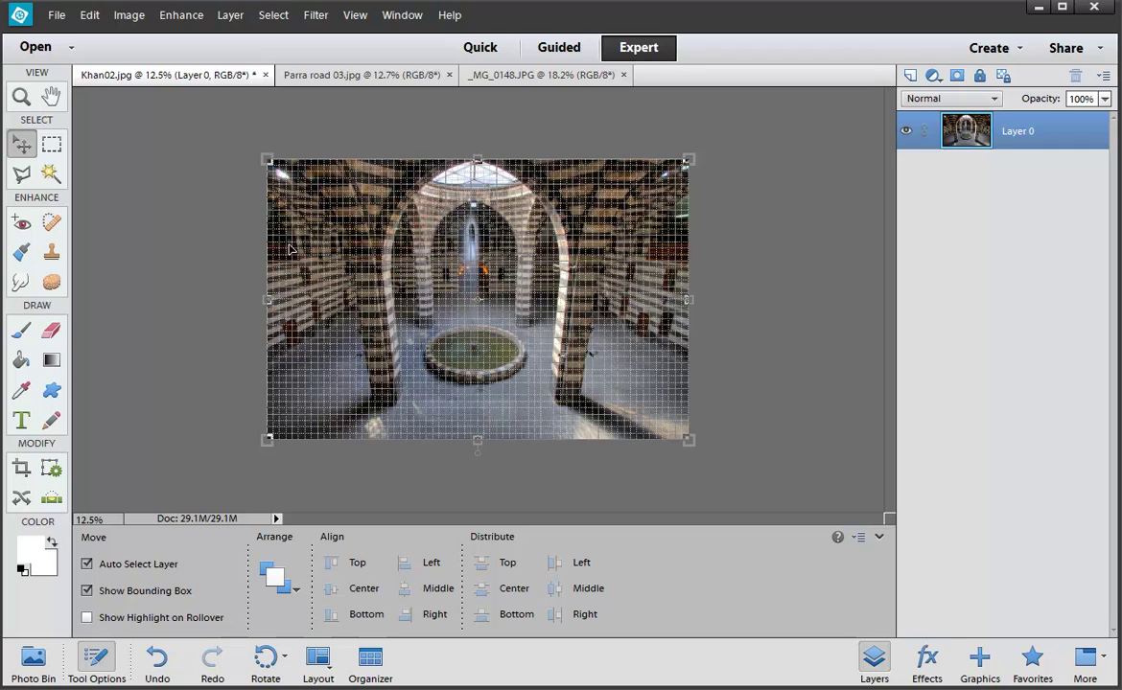
click(58, 17)
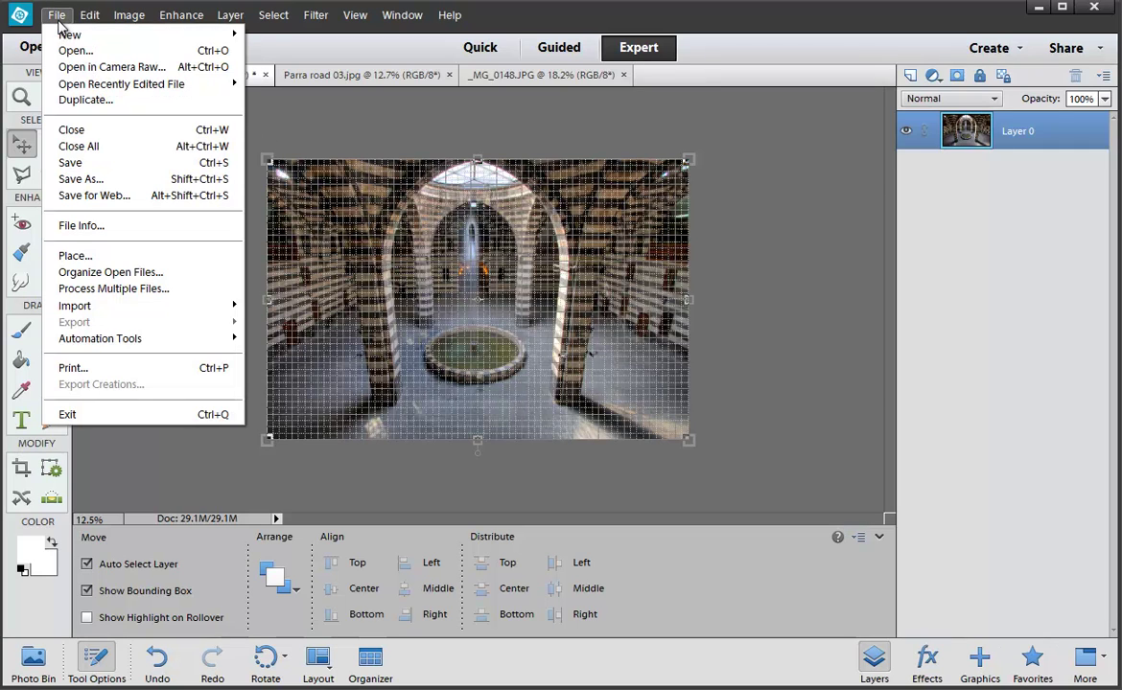
mouse_move(89, 17)
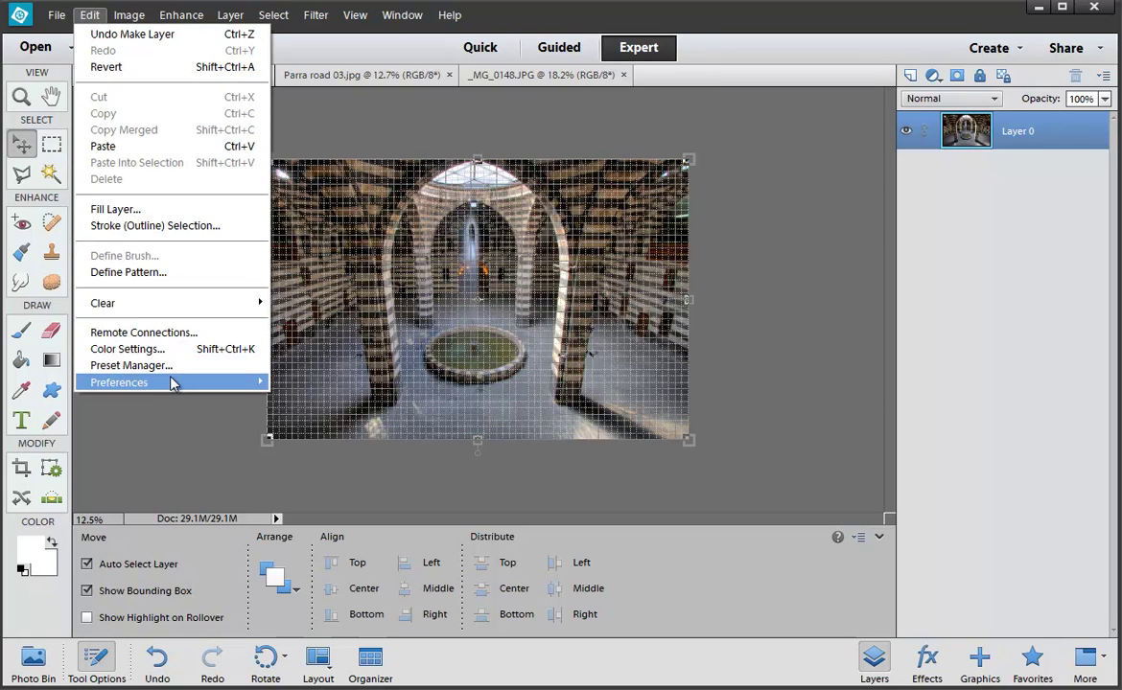
mouse_move(174, 383)
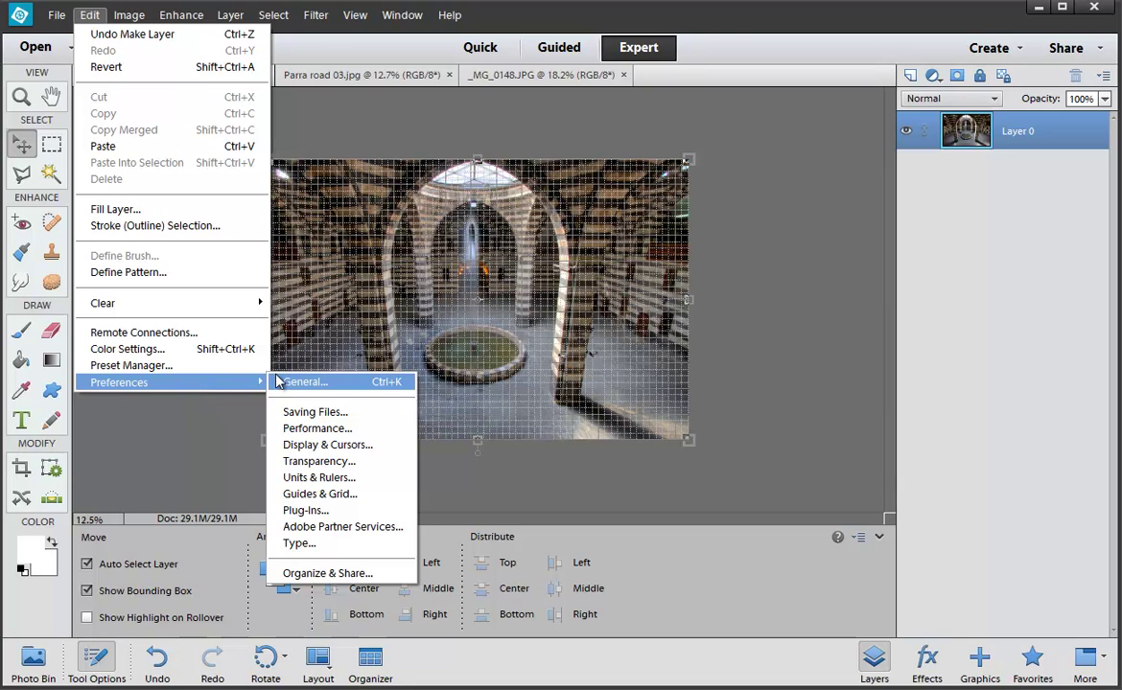
click(320, 494)
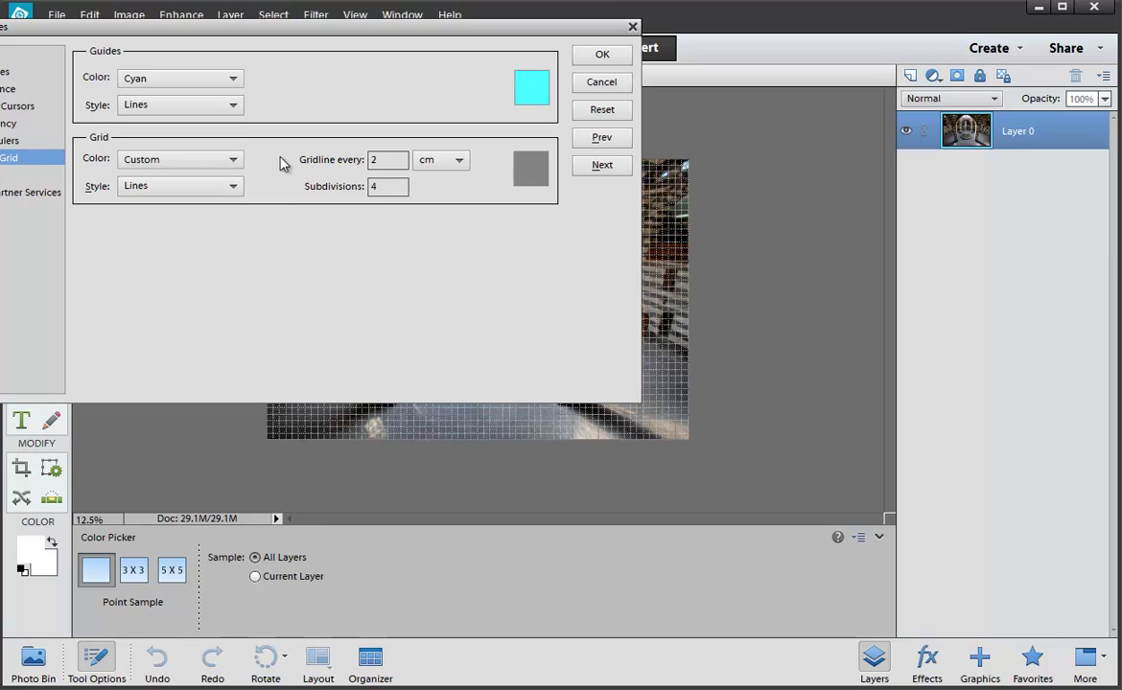
drag(263, 40, 360, 66)
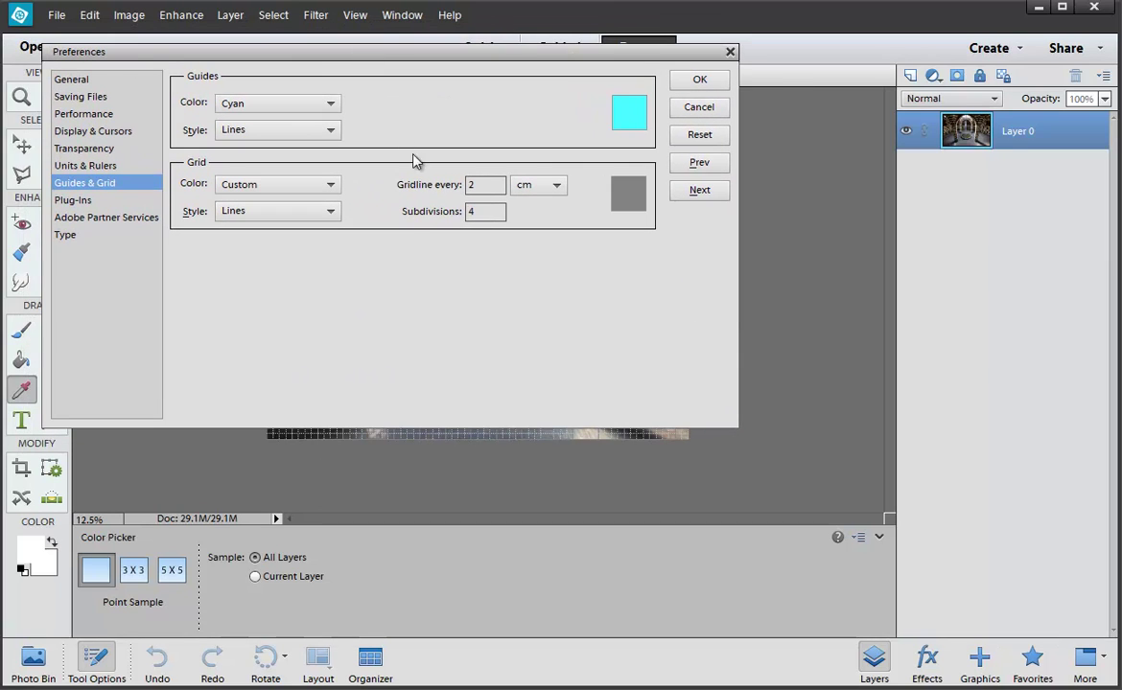
click(622, 195)
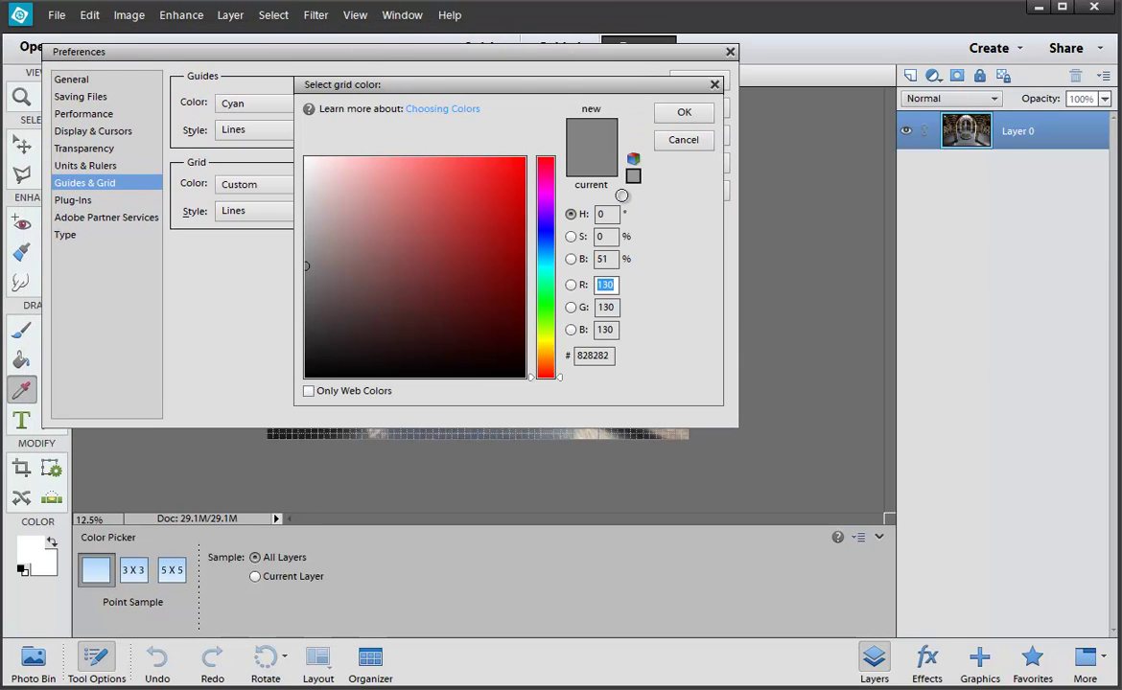
key(Escape)
click(627, 192)
drag(504, 186, 639, 150)
click(663, 120)
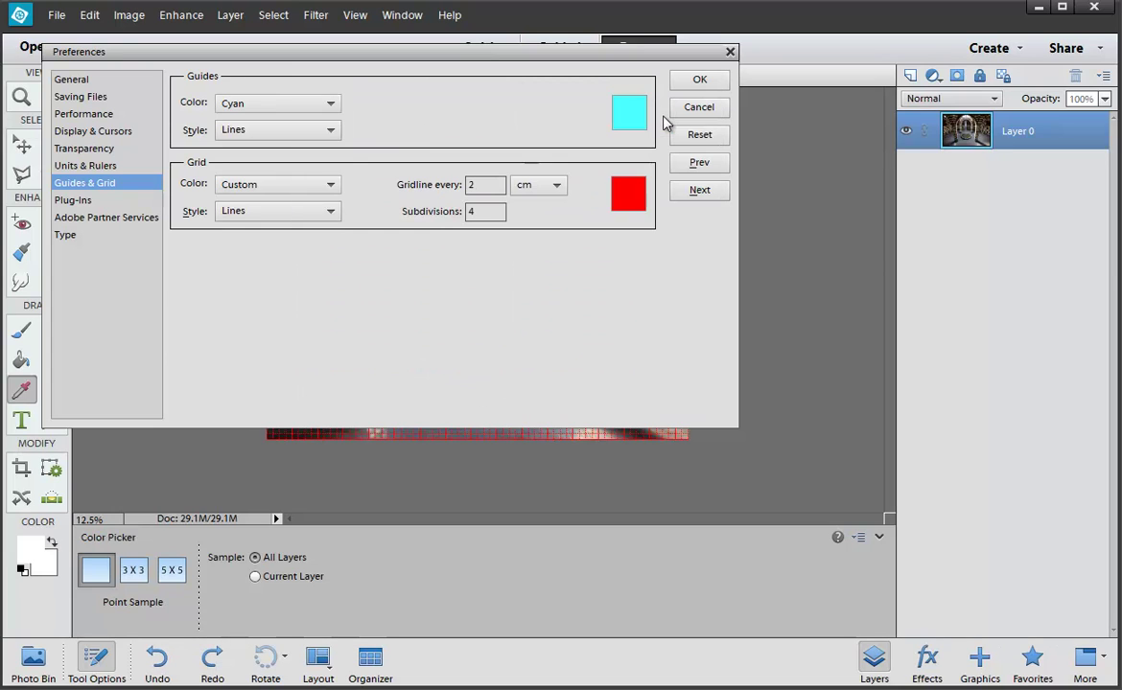
Set the grid to a gridline every 25 percent with 2 subdivisions and apply the preferences
click(541, 186)
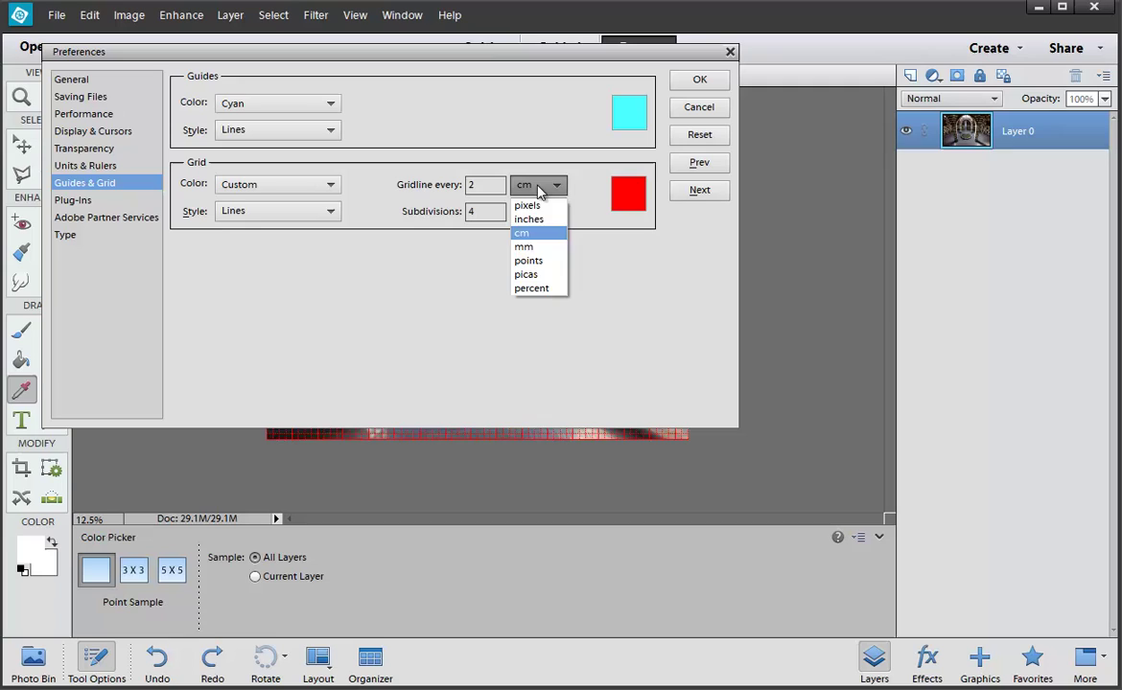
click(543, 290)
click(489, 185)
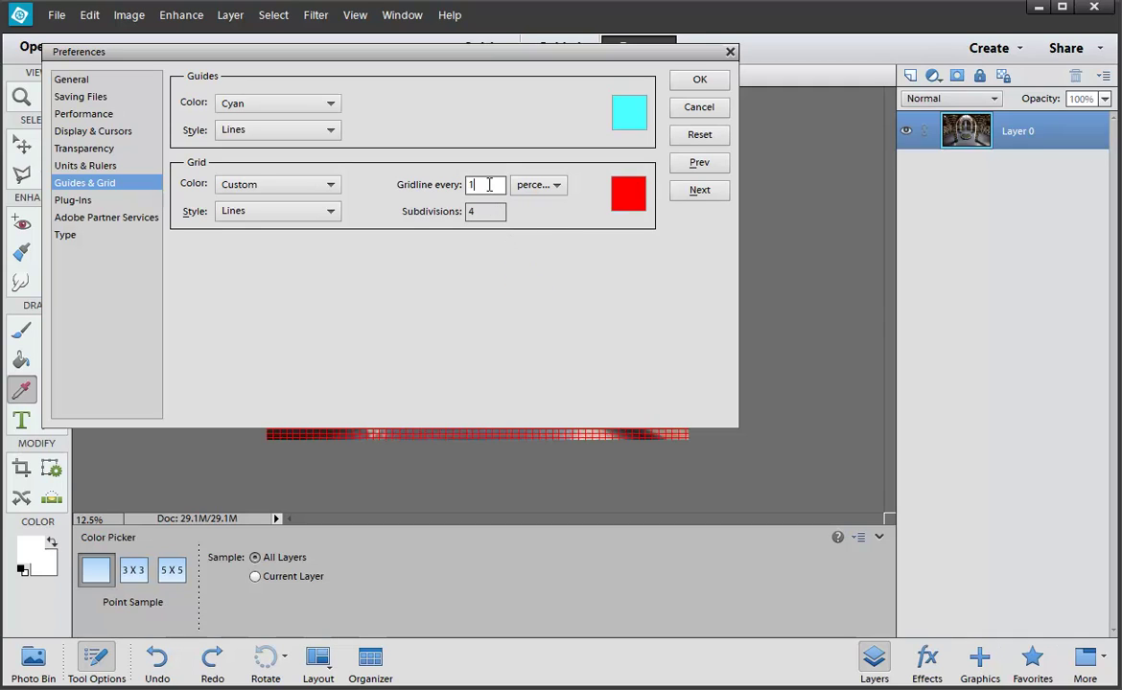
key(BackSpace)
text(2)
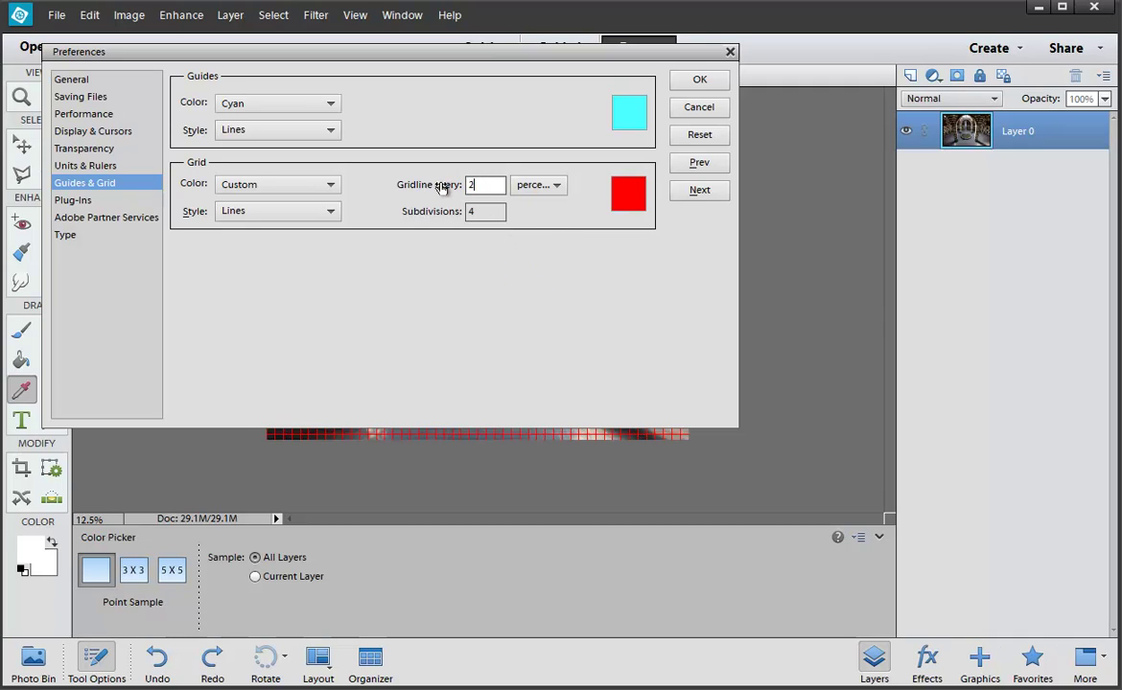
text(5)
drag(460, 70, 513, 278)
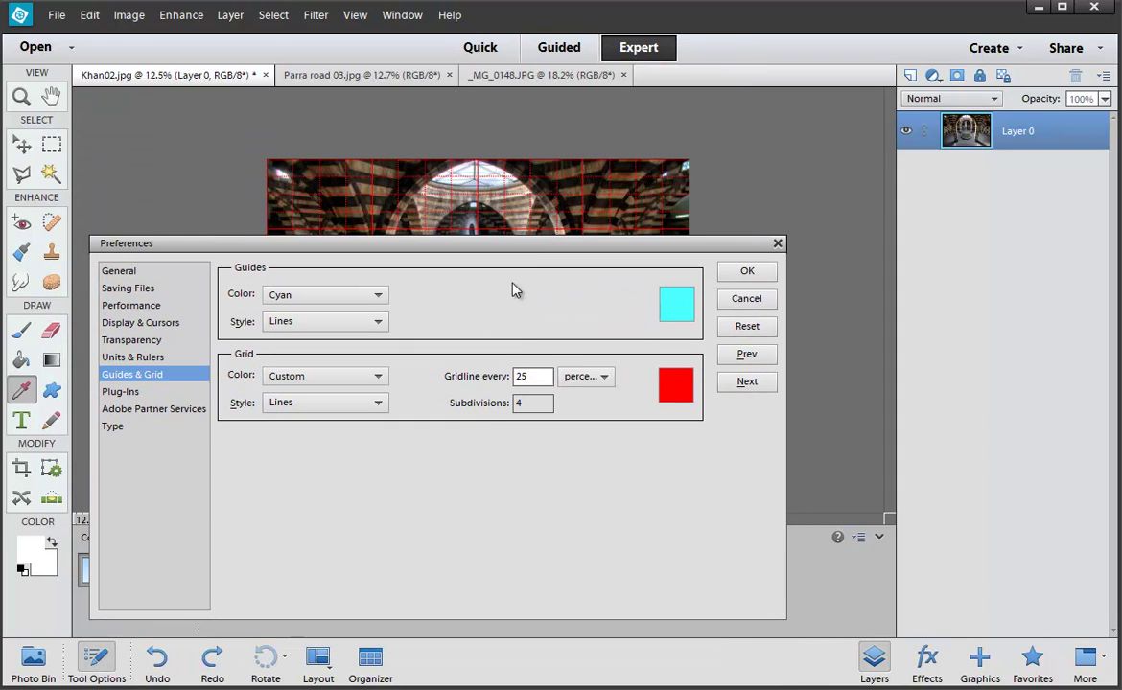
double_click(515, 403)
text(2)
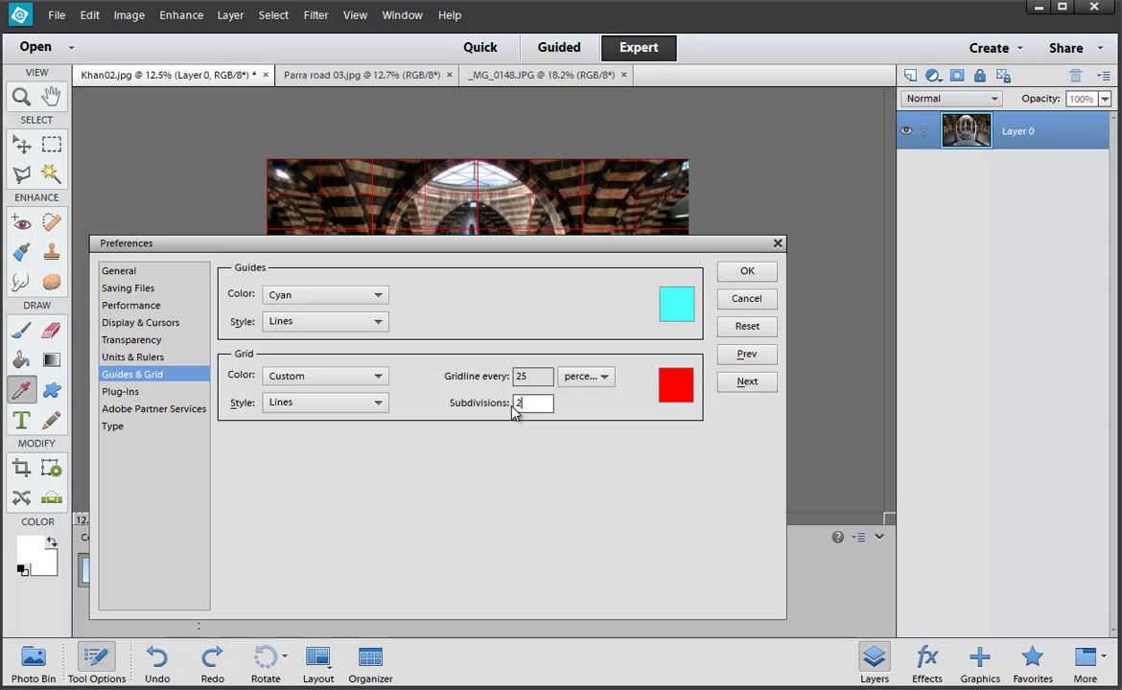
click(740, 272)
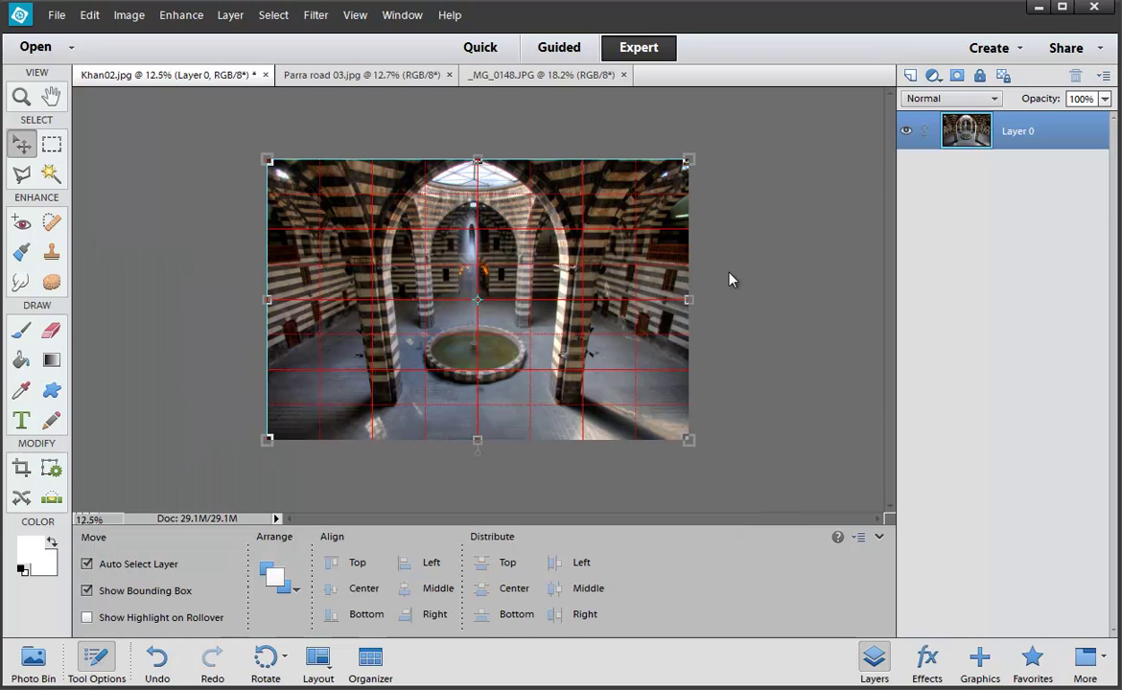
Start a Perspective transform on Layer 0 and widen the photo's bottom edge symmetrically to about 141% width so the pillars stand vertical
click(727, 283)
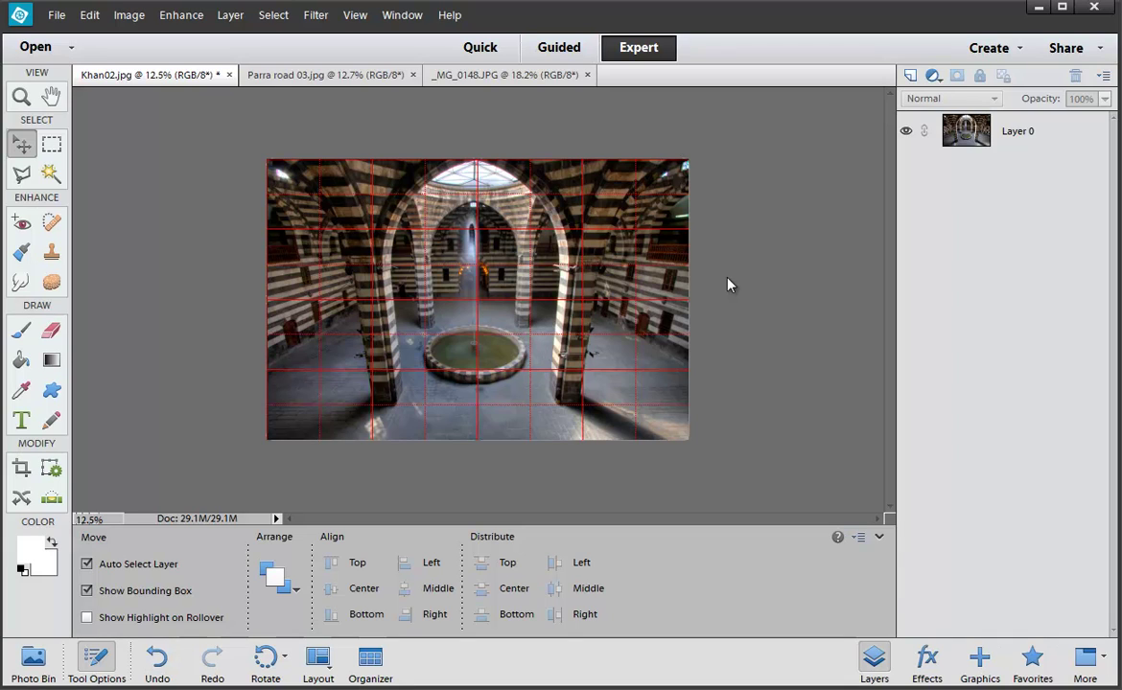
click(661, 282)
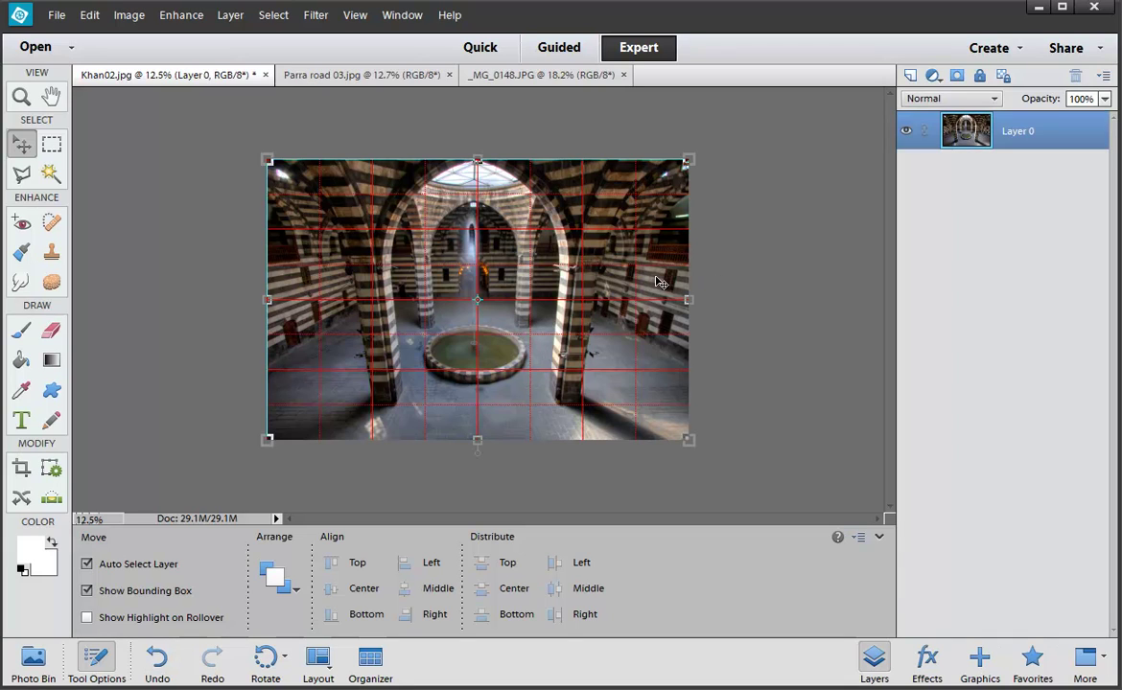
click(129, 15)
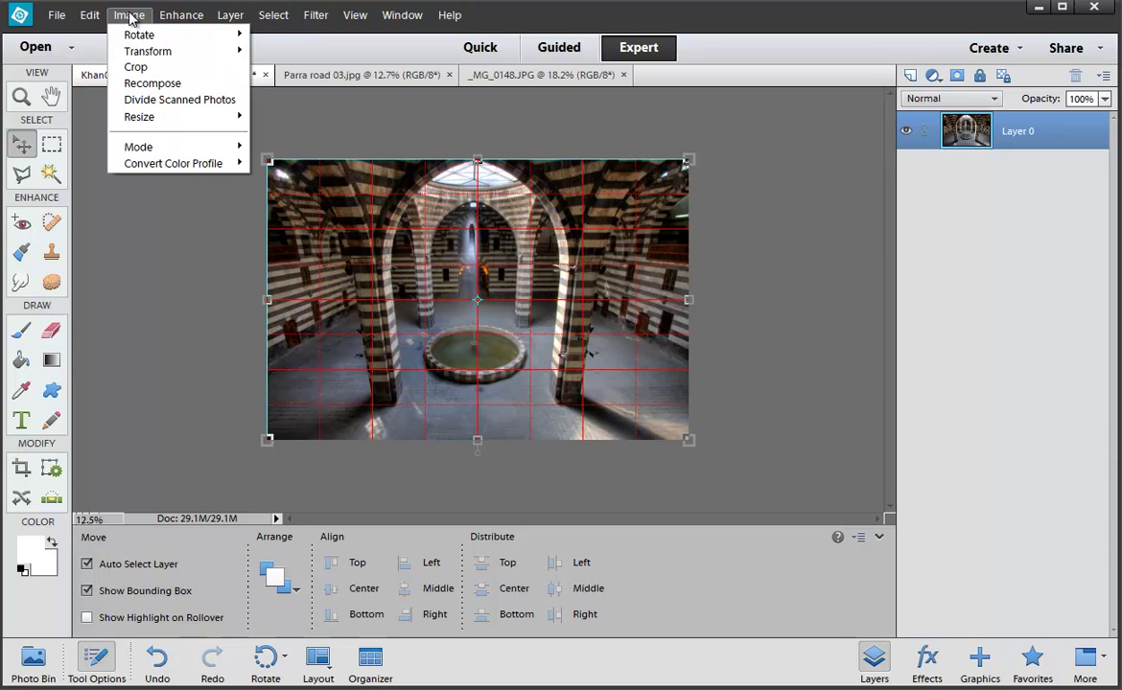
mouse_move(148, 51)
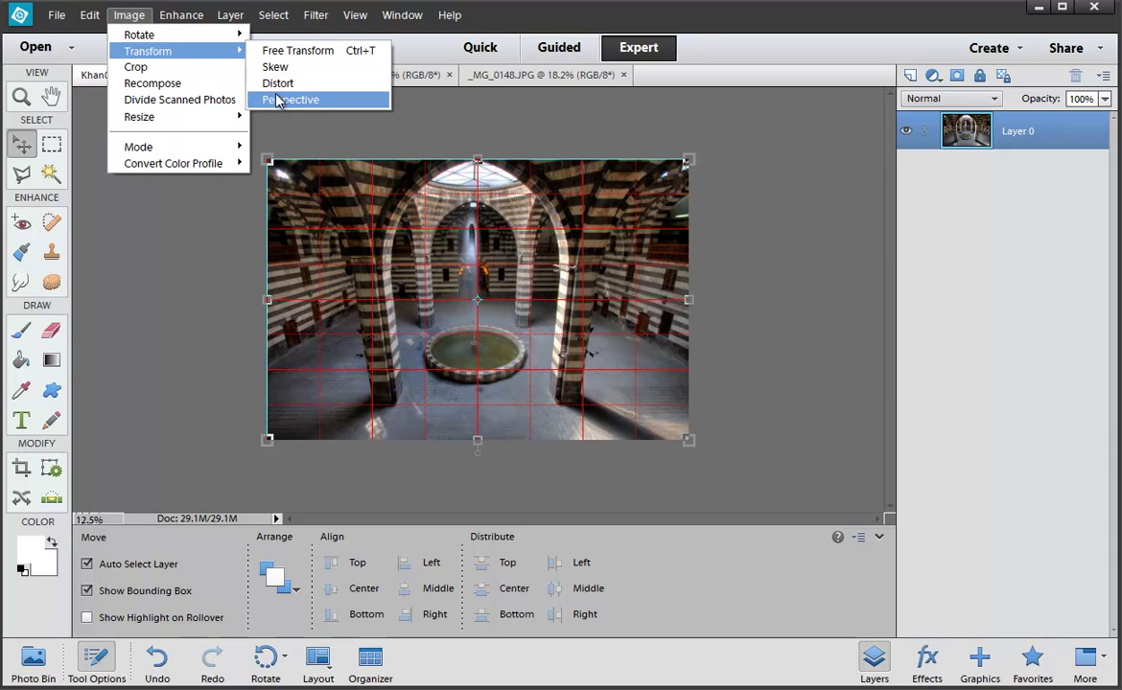
click(331, 98)
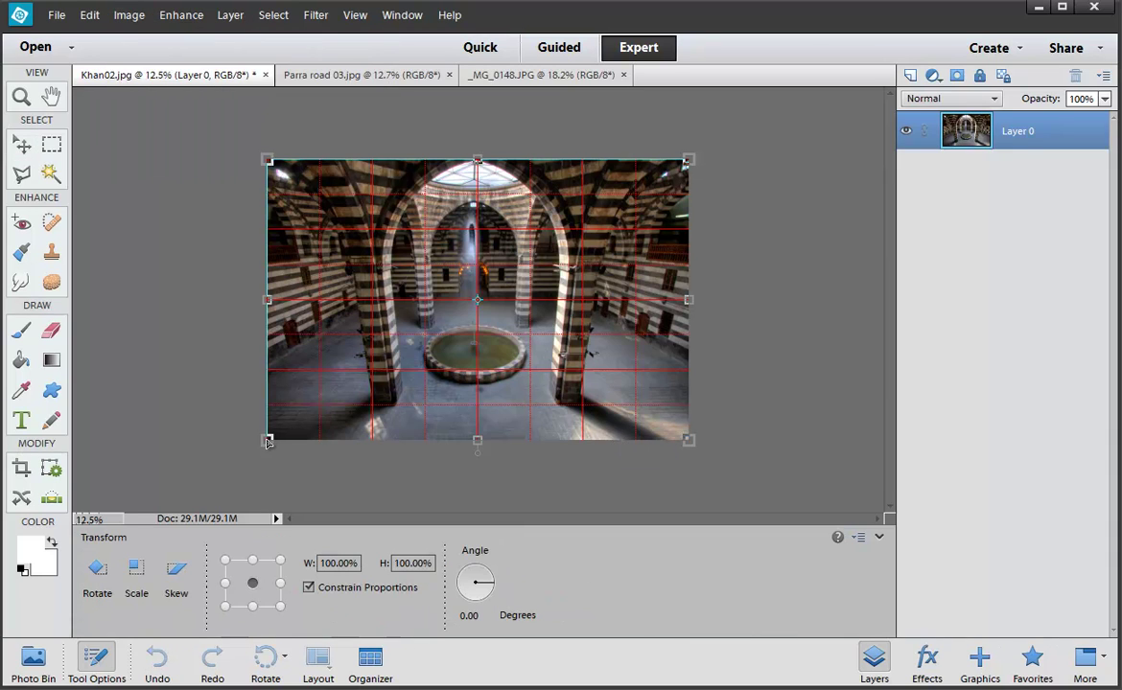
drag(268, 440, 184, 449)
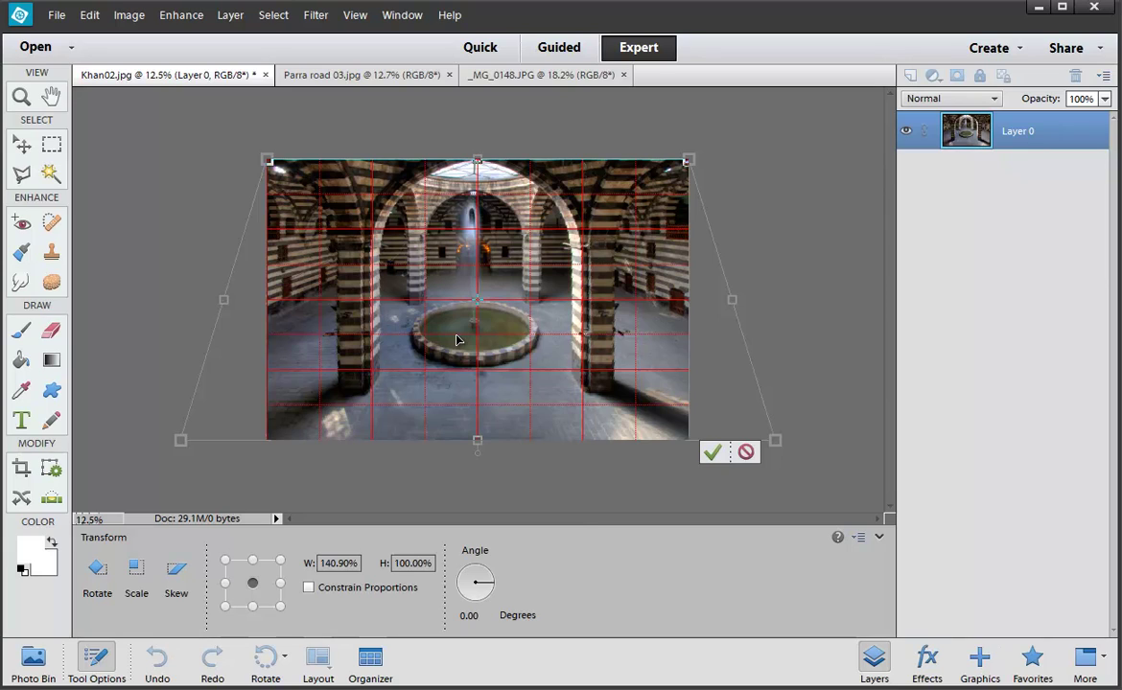
Switch to Free Transform, stretch the photo downward to about 108% height, and apply the transformation
right_click(458, 341)
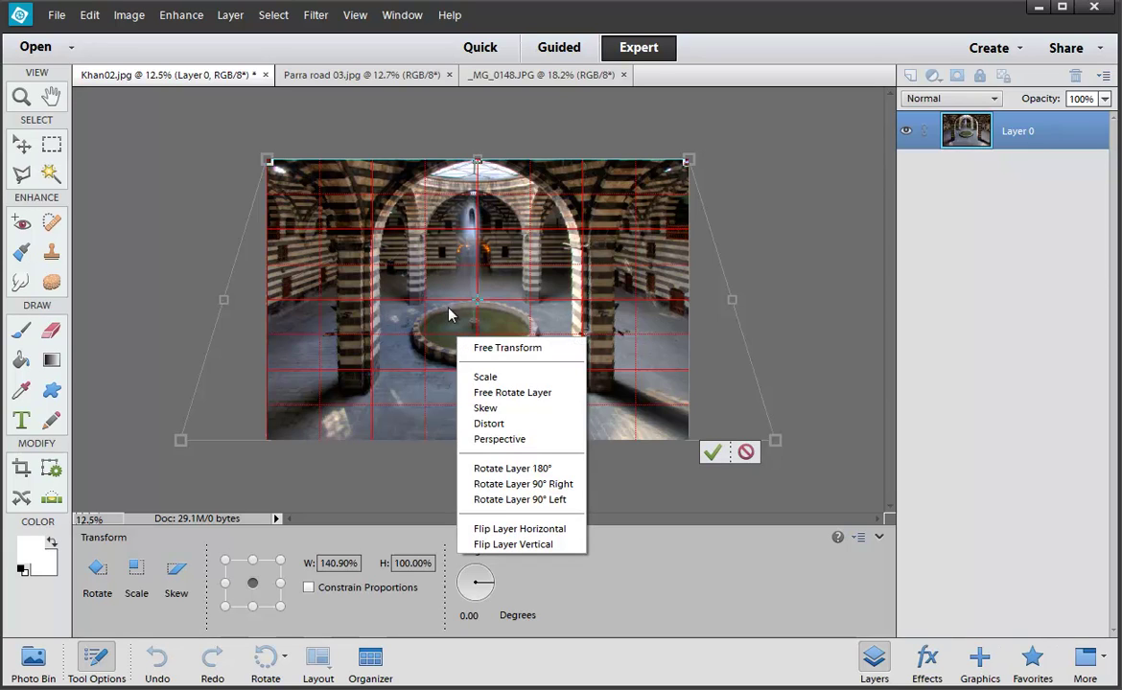
click(399, 291)
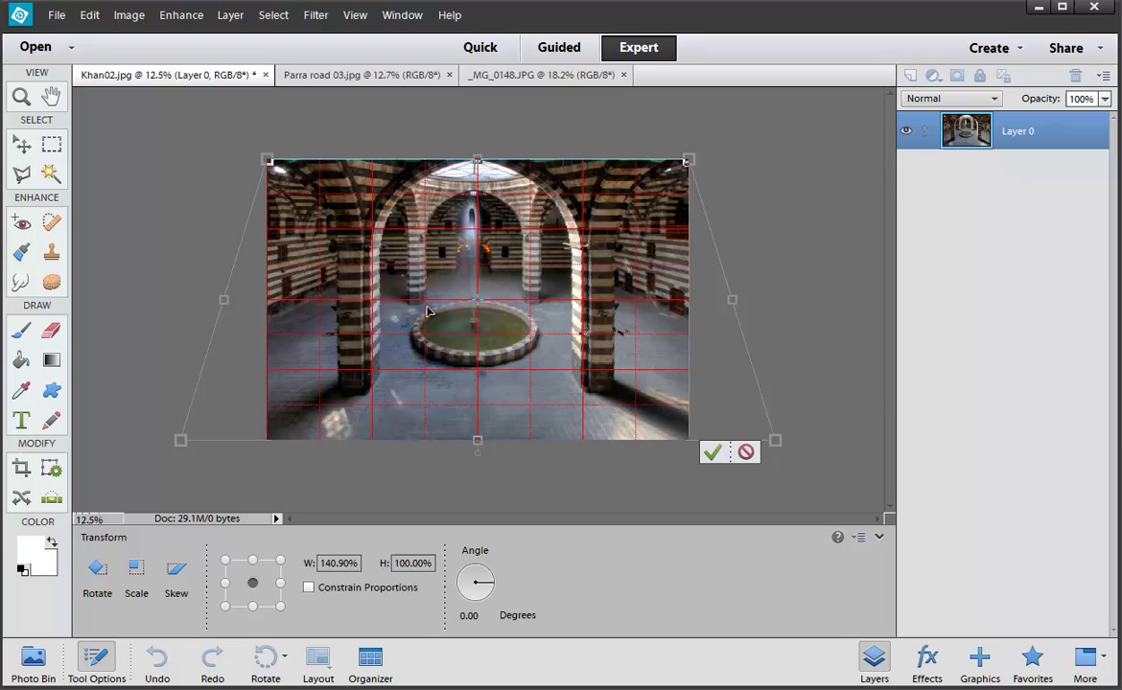
click(131, 15)
mouse_move(202, 55)
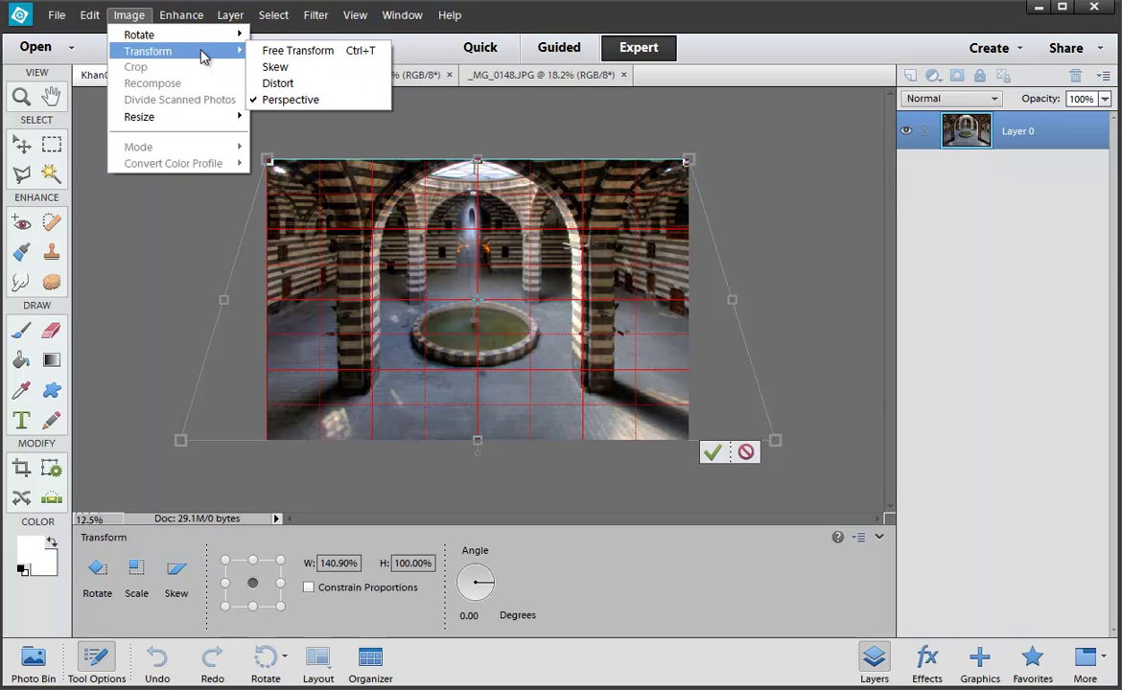
click(286, 55)
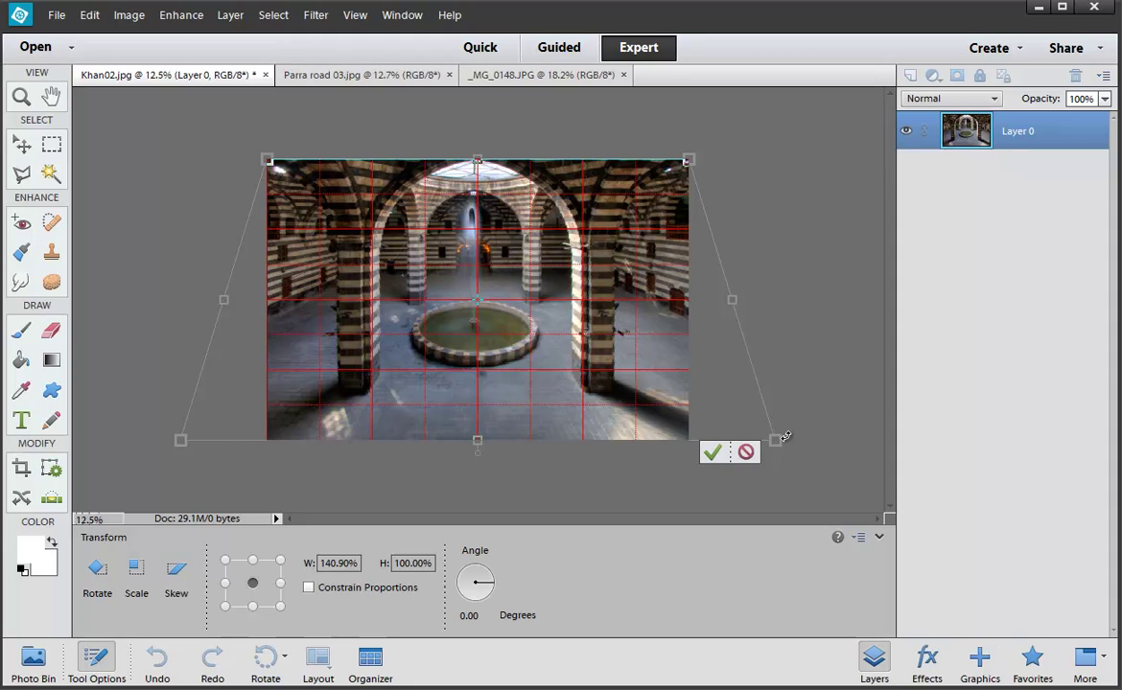
click(477, 441)
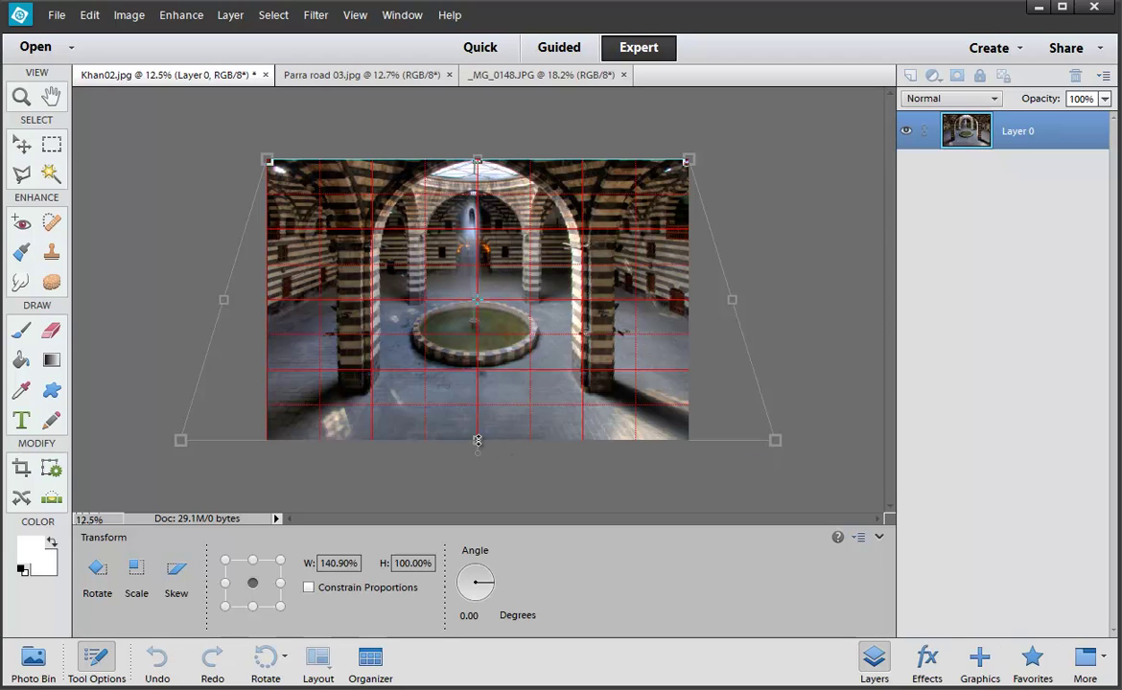
drag(477, 440, 477, 464)
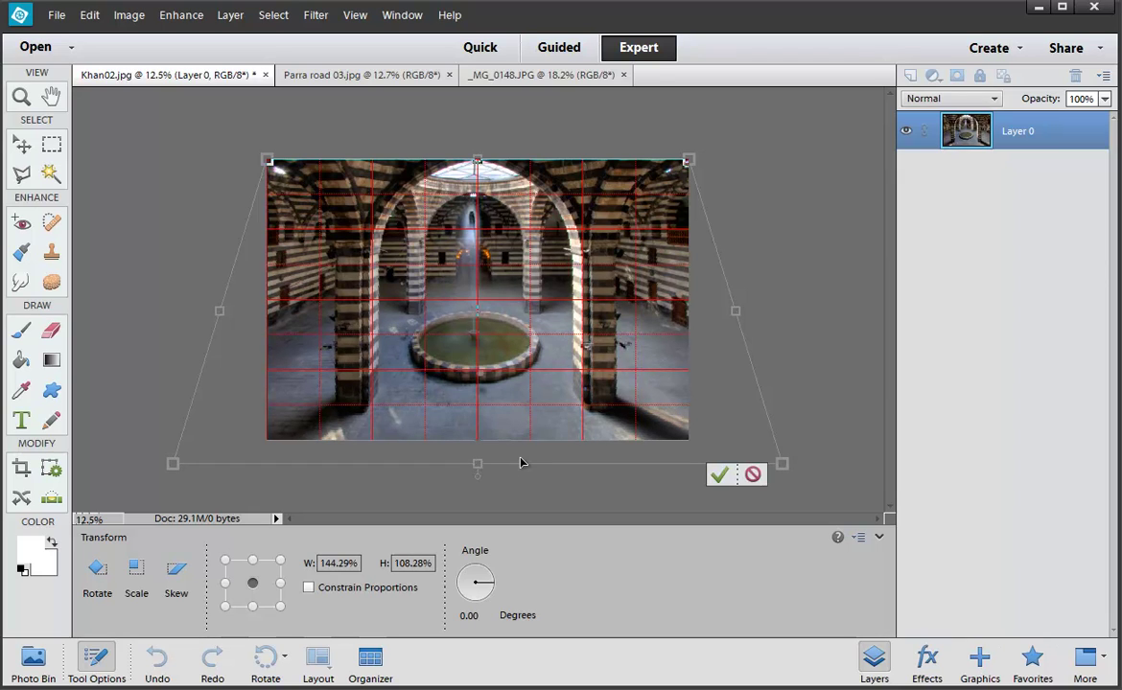
click(720, 475)
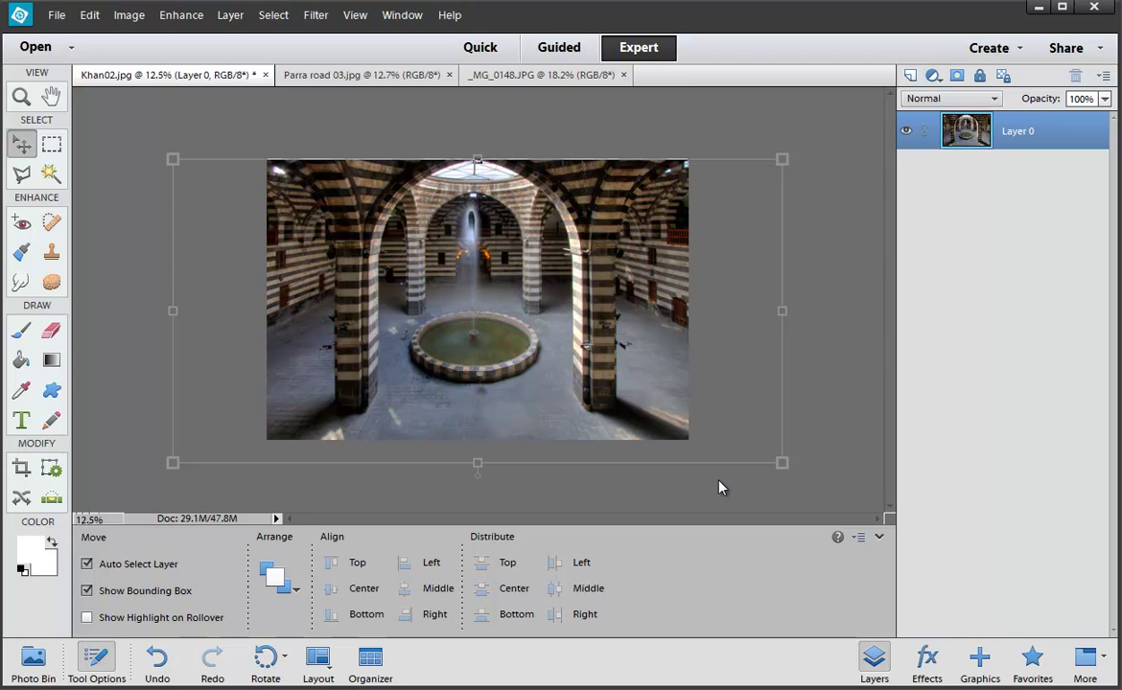
Enlarge the corrected photo to 16.67% and show the grid over it to check the pillars' alignment
key(ctrl+equal)
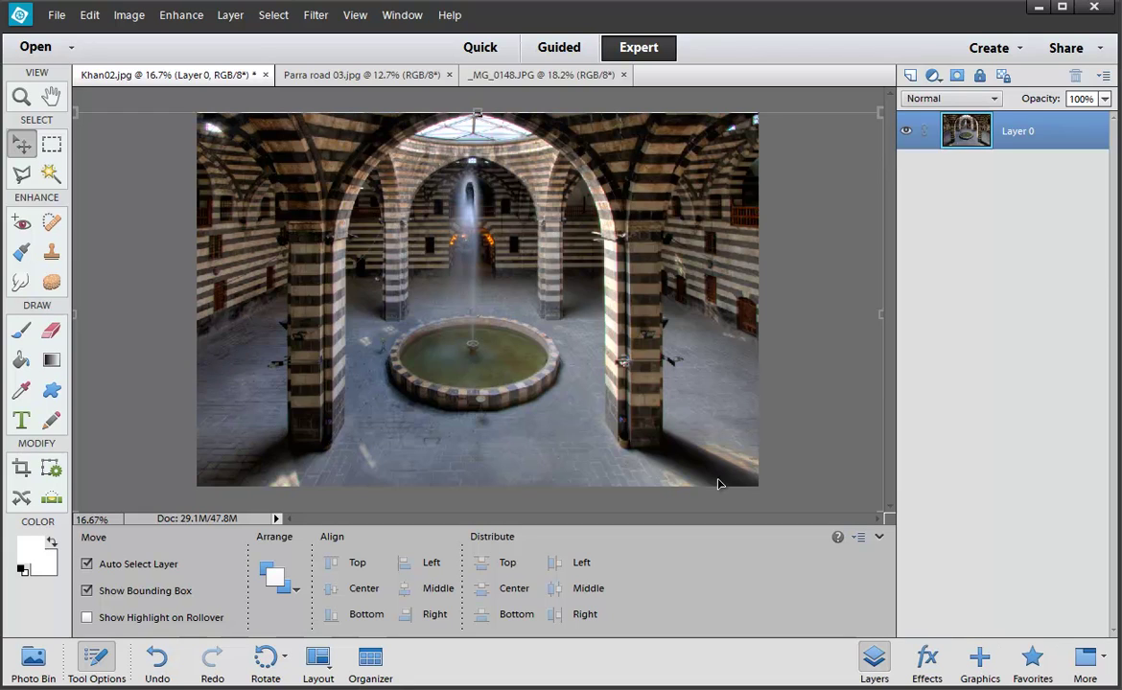
key(ctrl+apostrophe)
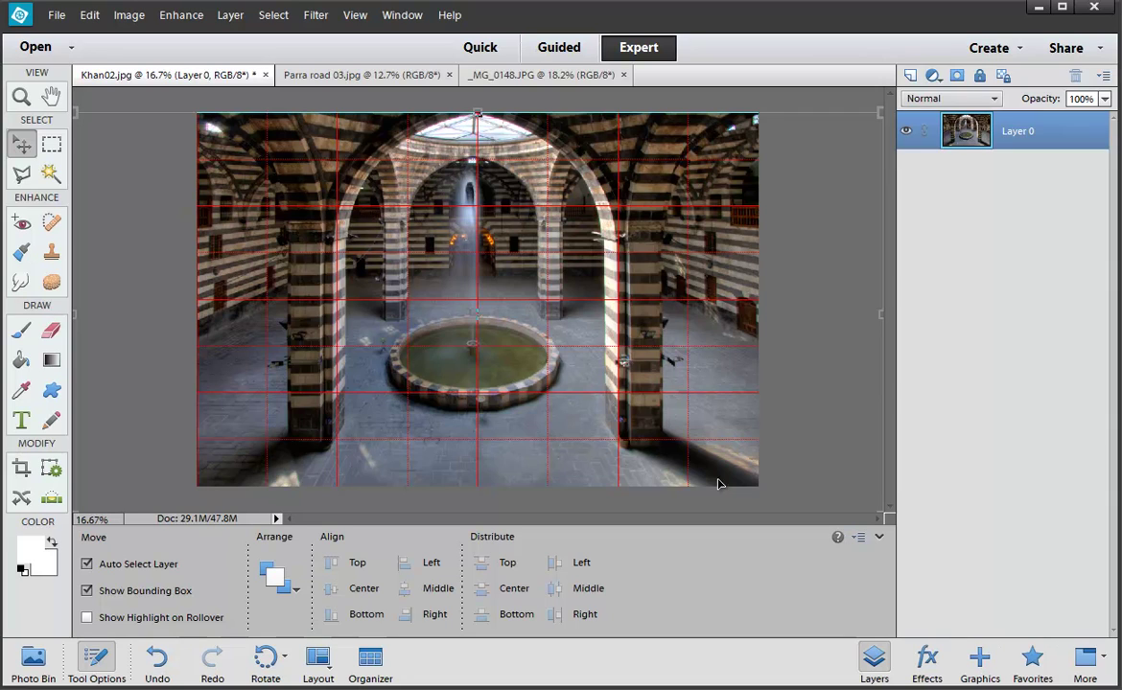
Hide the grid over the Khan02.jpg photo and fit the photo's whole bounding box on screen
key(ctrl+apostrophe)
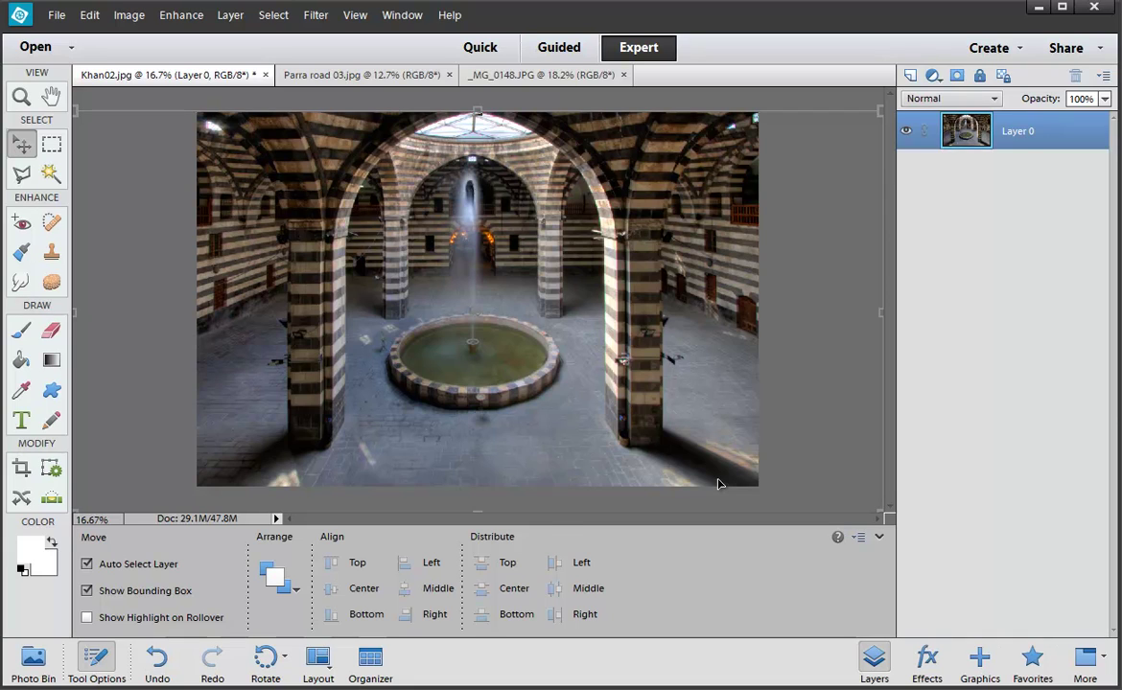
key(ctrl+t)
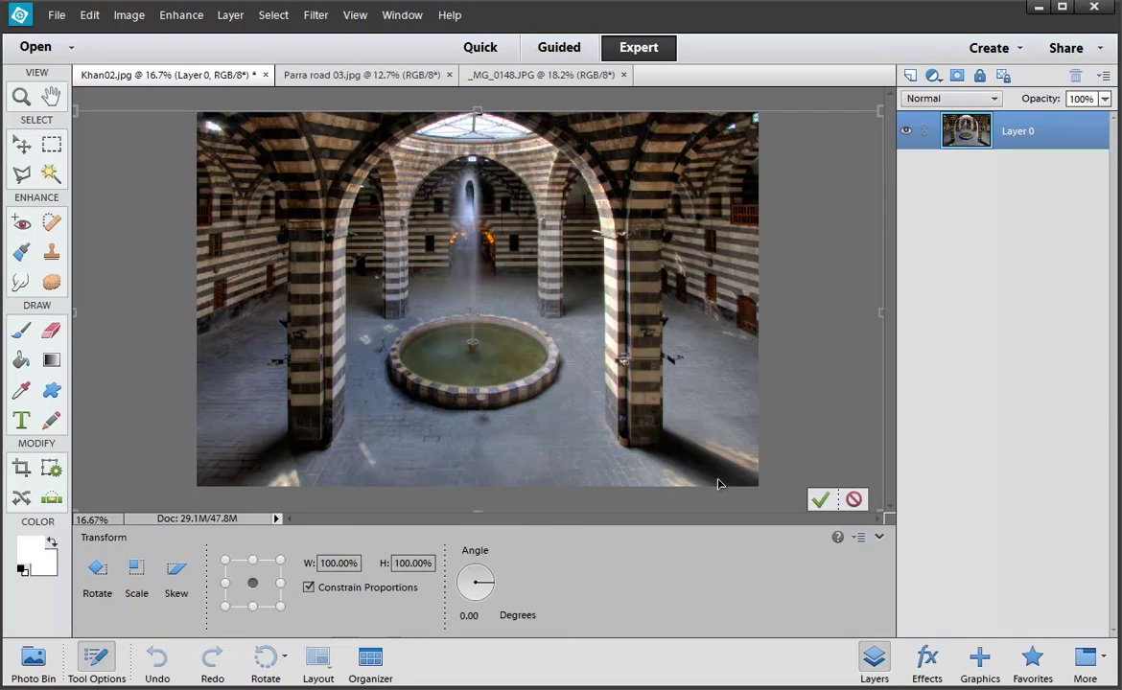
key(ctrl+0)
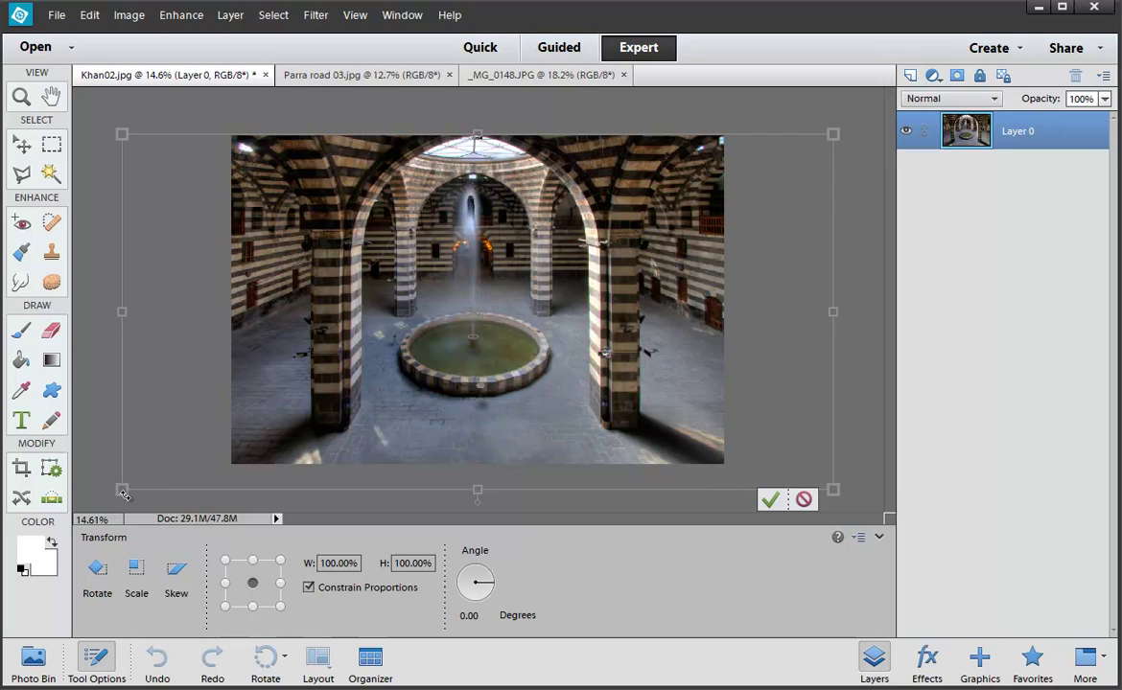
click(803, 499)
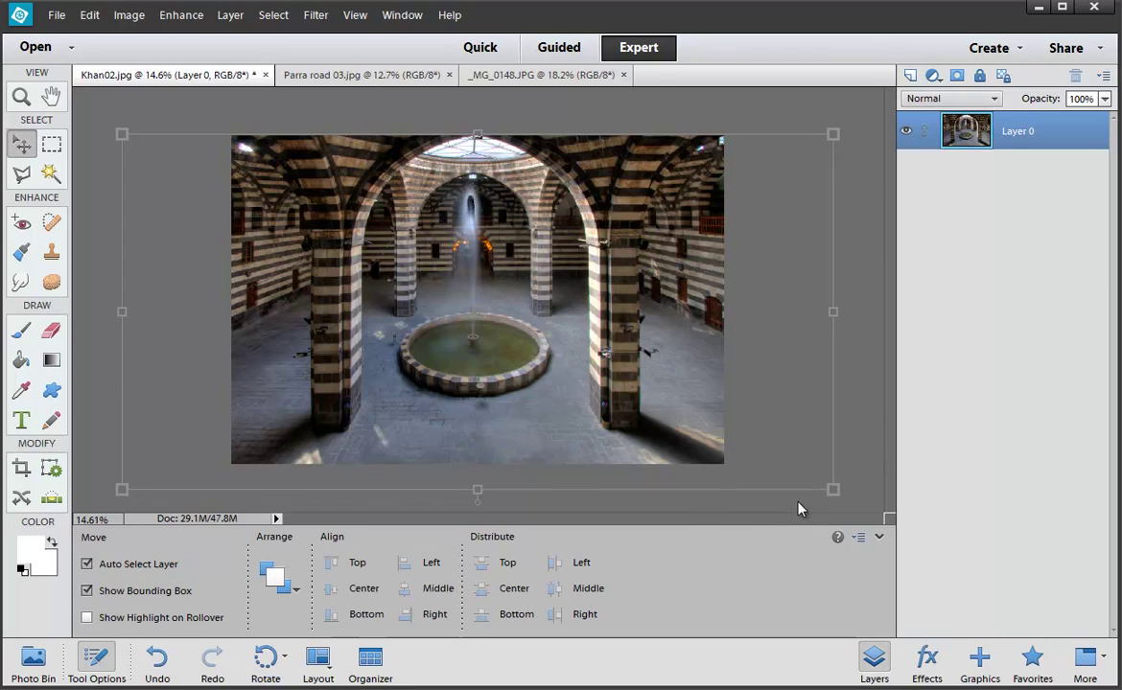
Try a Skew transform on Layer 0 by shifting the top edge of the photo slightly sideways
click(128, 14)
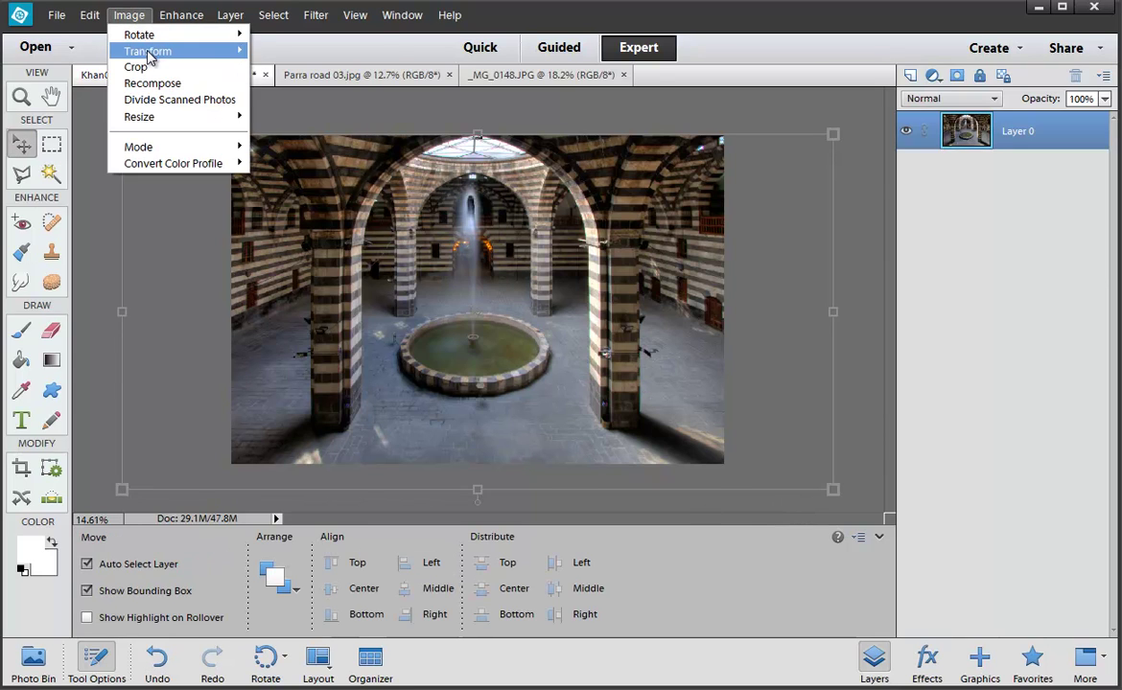
mouse_move(213, 54)
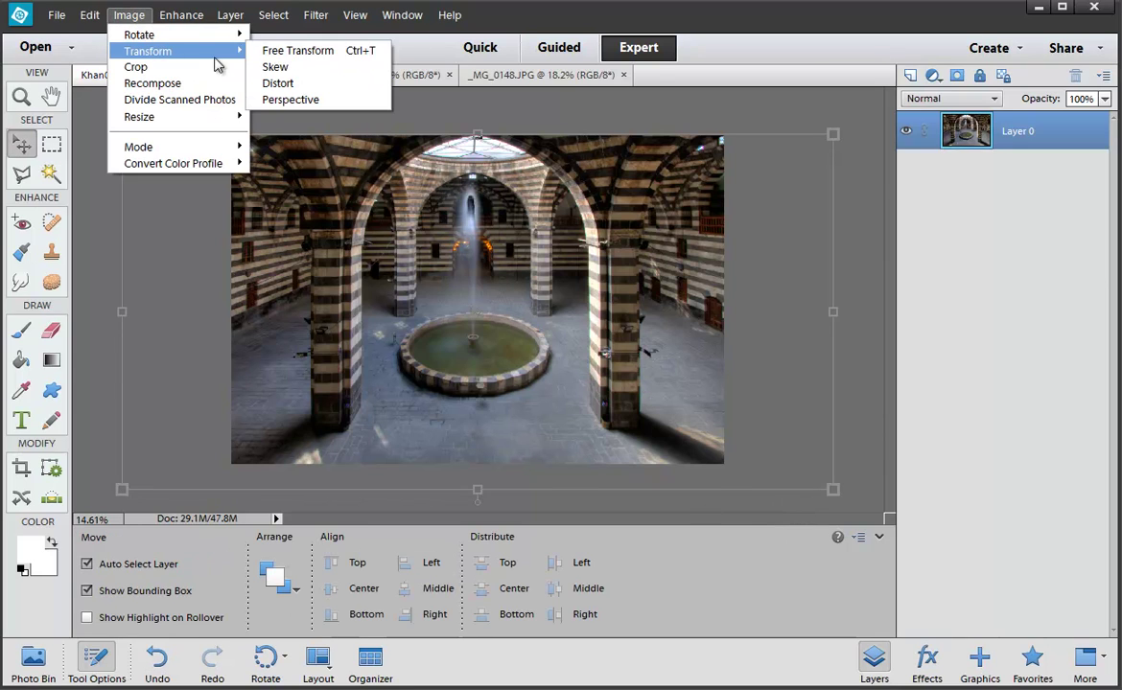
click(313, 69)
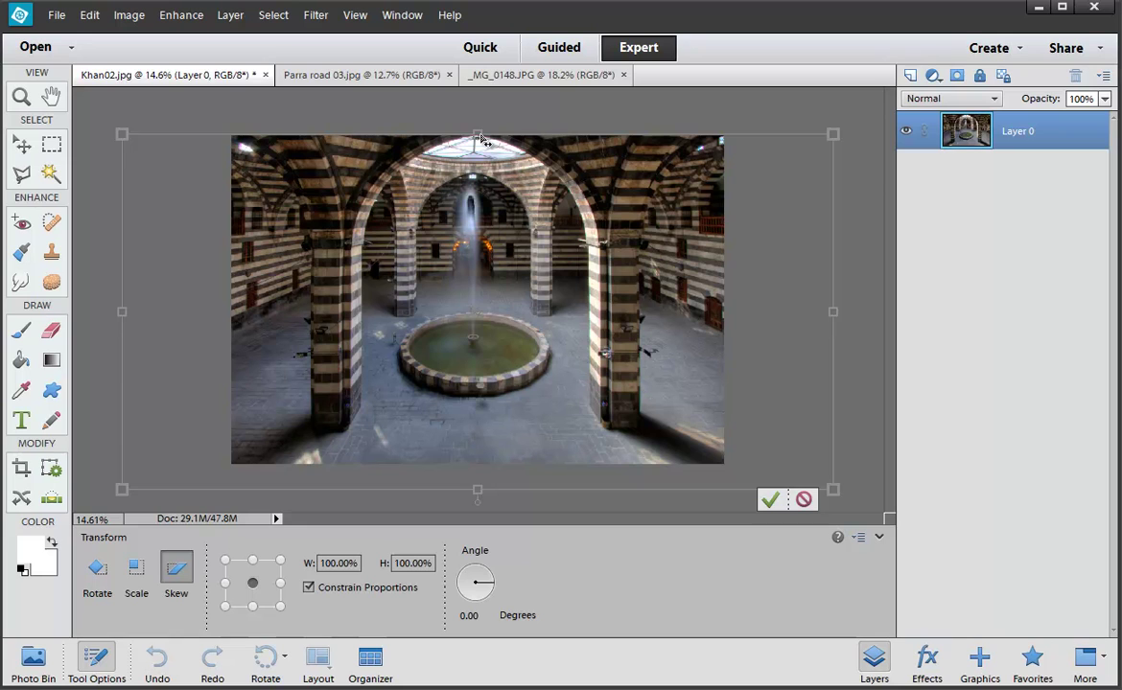
mouse_move(480, 138)
mouse_down()
mouse_move(502, 141)
mouse_move(440, 139)
mouse_move(482, 142)
mouse_up()
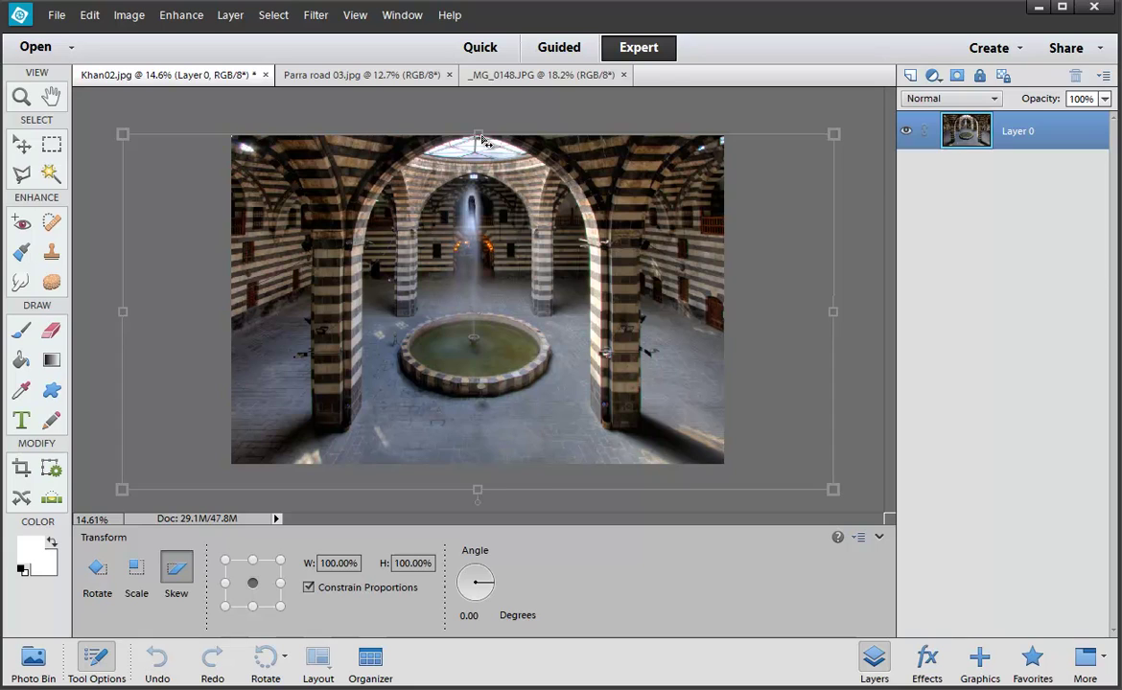
drag(482, 141, 482, 142)
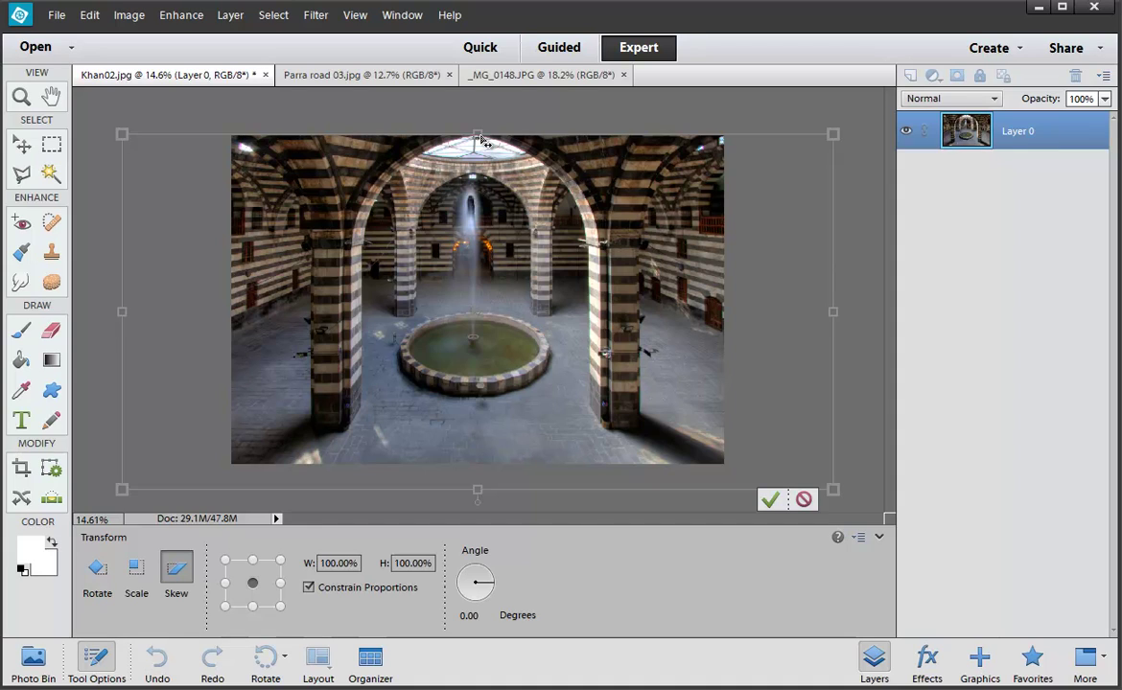
drag(482, 140, 484, 140)
Try slightly narrowing the photo's bottom edge with Perspective and adjusting its lower-right corner with Distort, and end the transformation
right_click(479, 166)
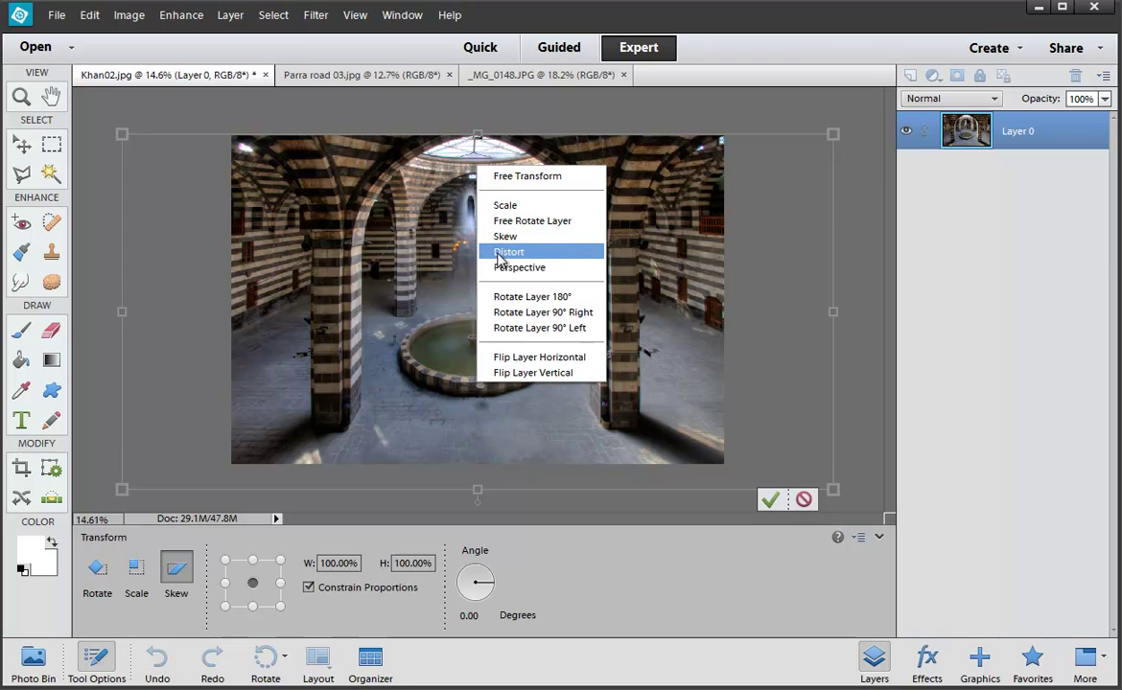
click(498, 268)
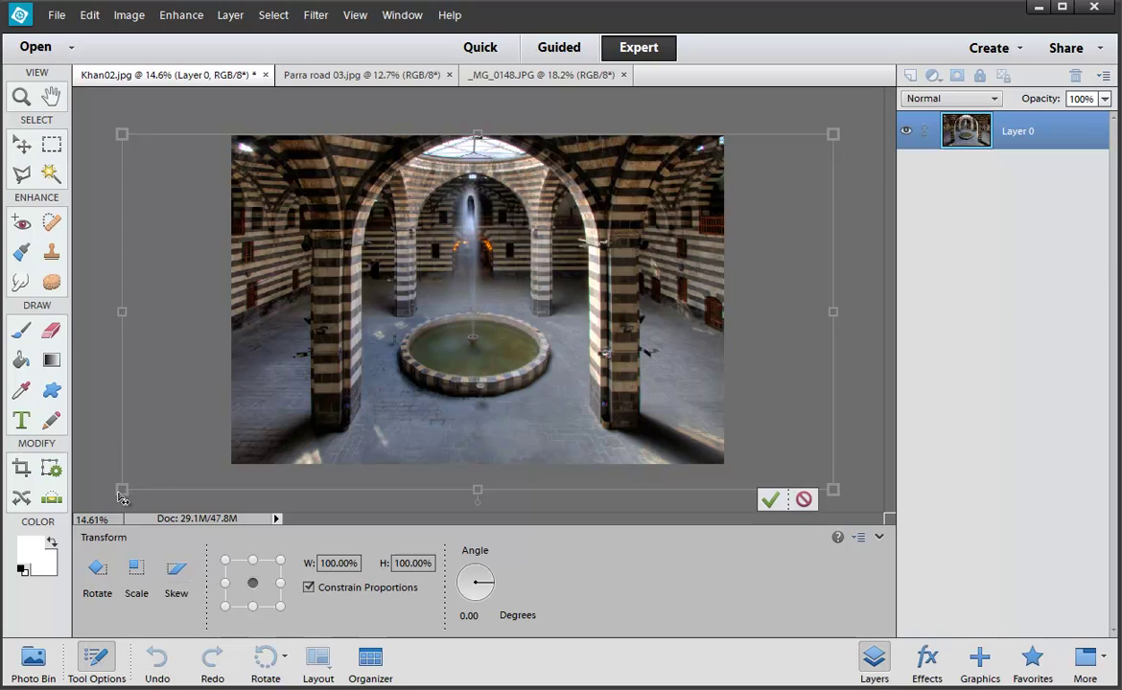
mouse_move(119, 490)
mouse_down()
mouse_move(123, 513)
mouse_move(126, 491)
mouse_up()
right_click(315, 338)
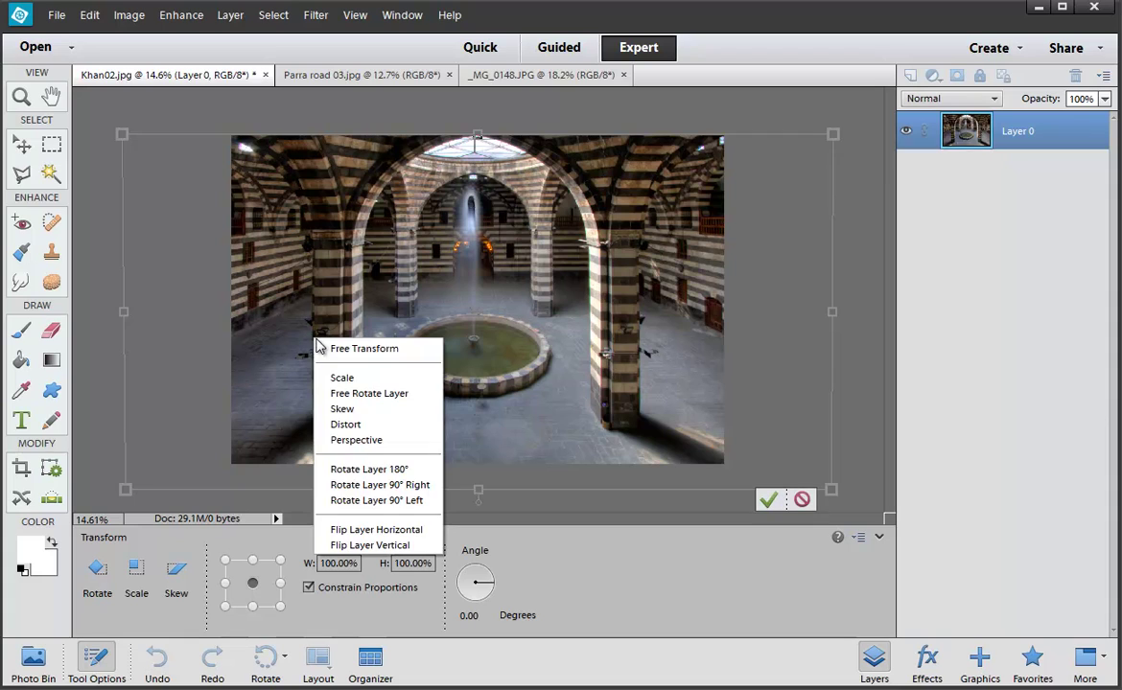
click(345, 425)
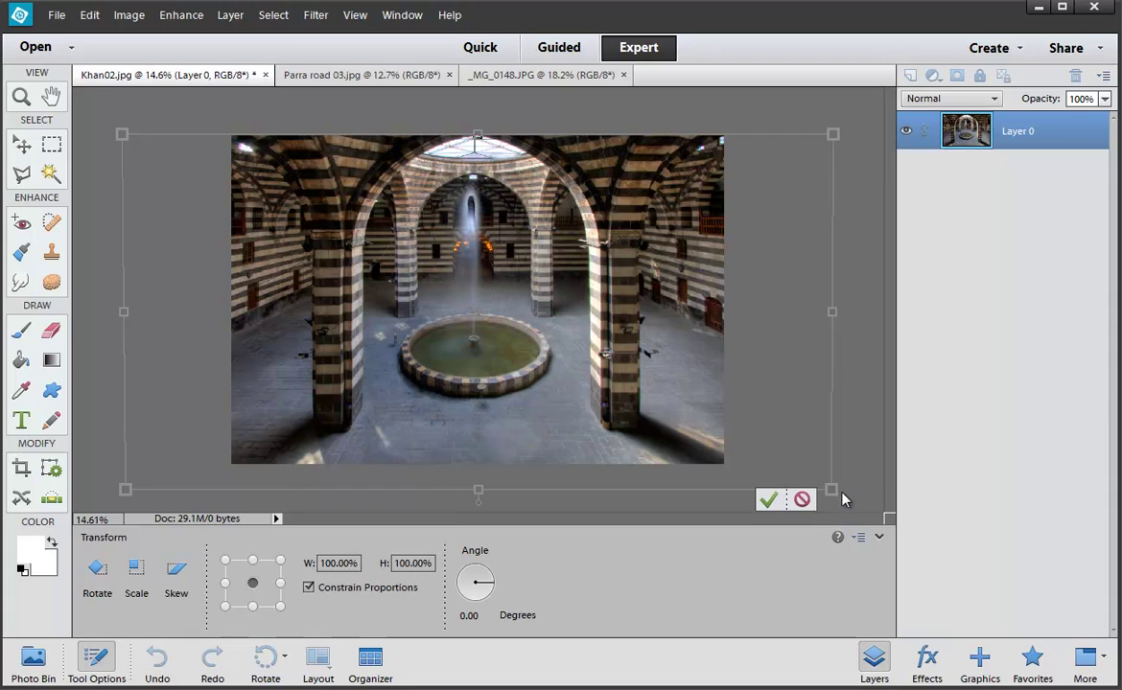
mouse_move(832, 492)
mouse_down()
mouse_move(840, 462)
mouse_move(739, 487)
mouse_move(834, 493)
mouse_move(834, 480)
mouse_move(831, 492)
mouse_up()
key(Return)
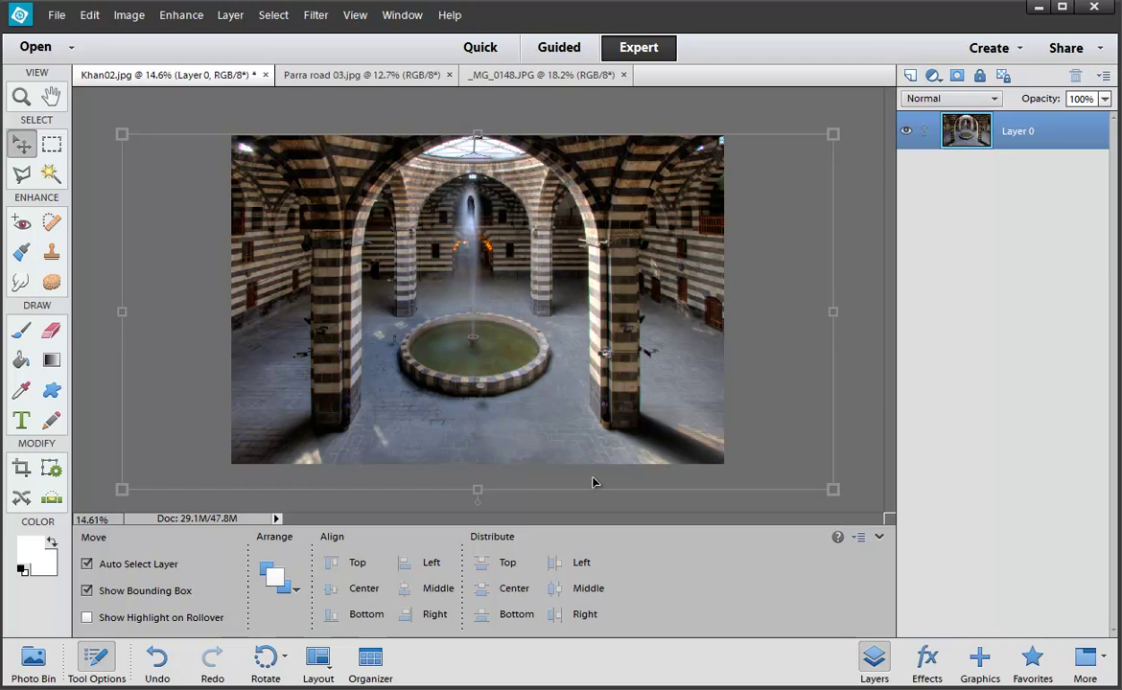
Switch to the Parra road 03.jpg photo and duplicate its Background layer
click(410, 84)
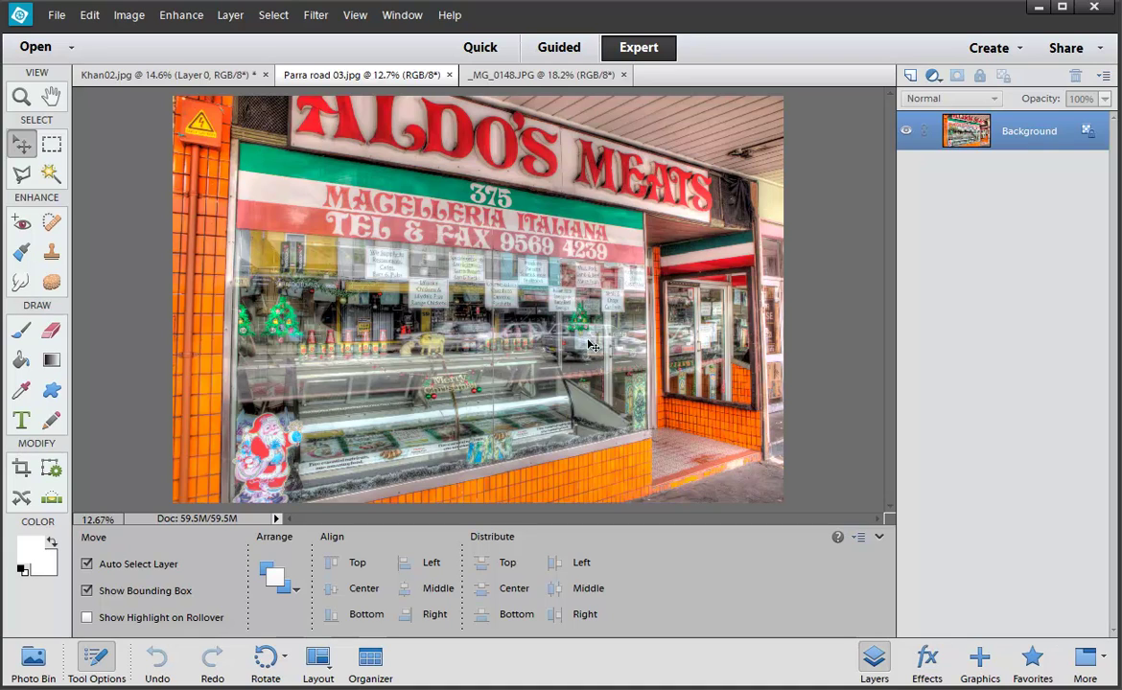
drag(1007, 138, 910, 75)
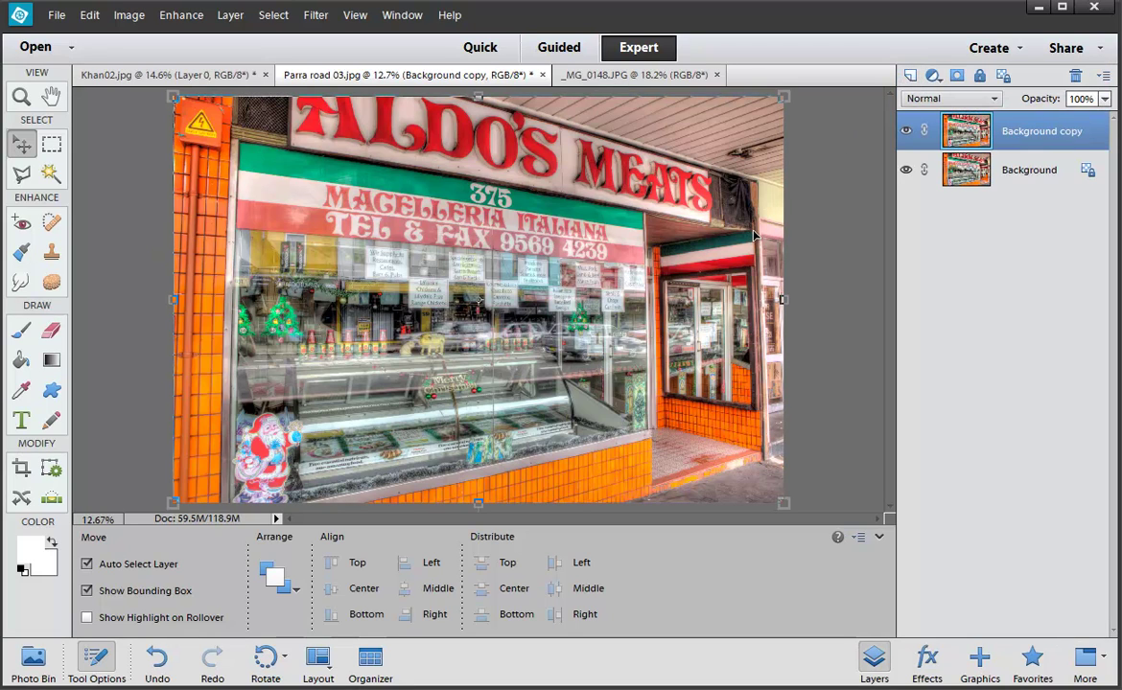
Widen the top edge of the Background copy layer symmetrically to about 107% width with a Perspective transform and apply it
key(ctrl+t)
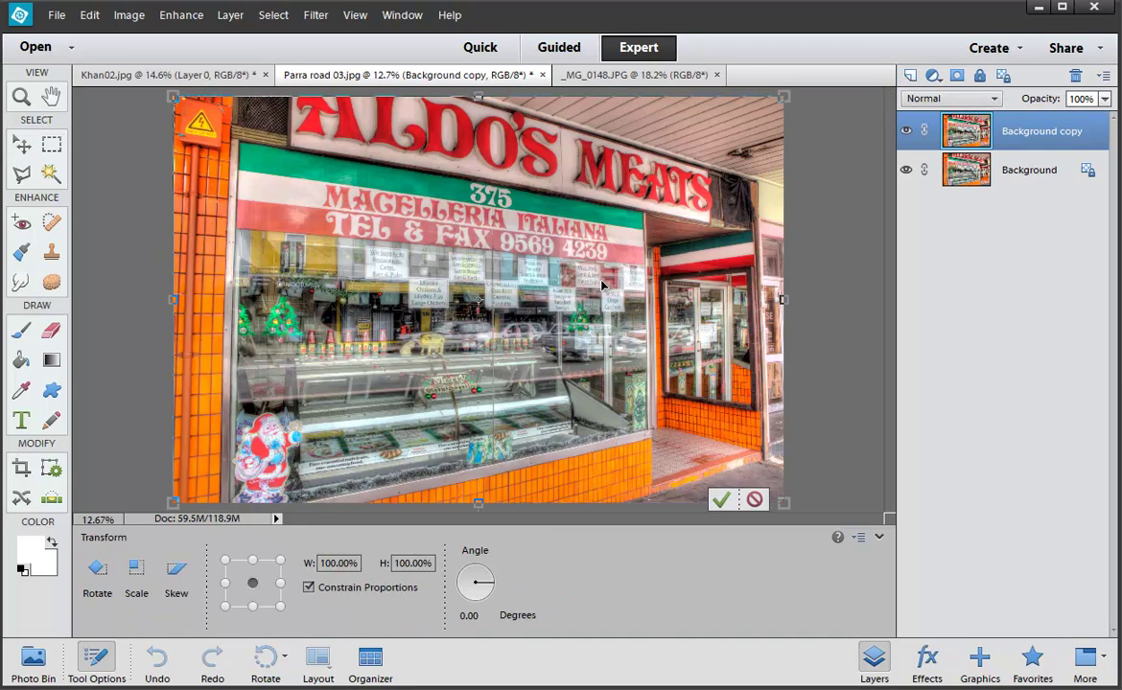
right_click(450, 147)
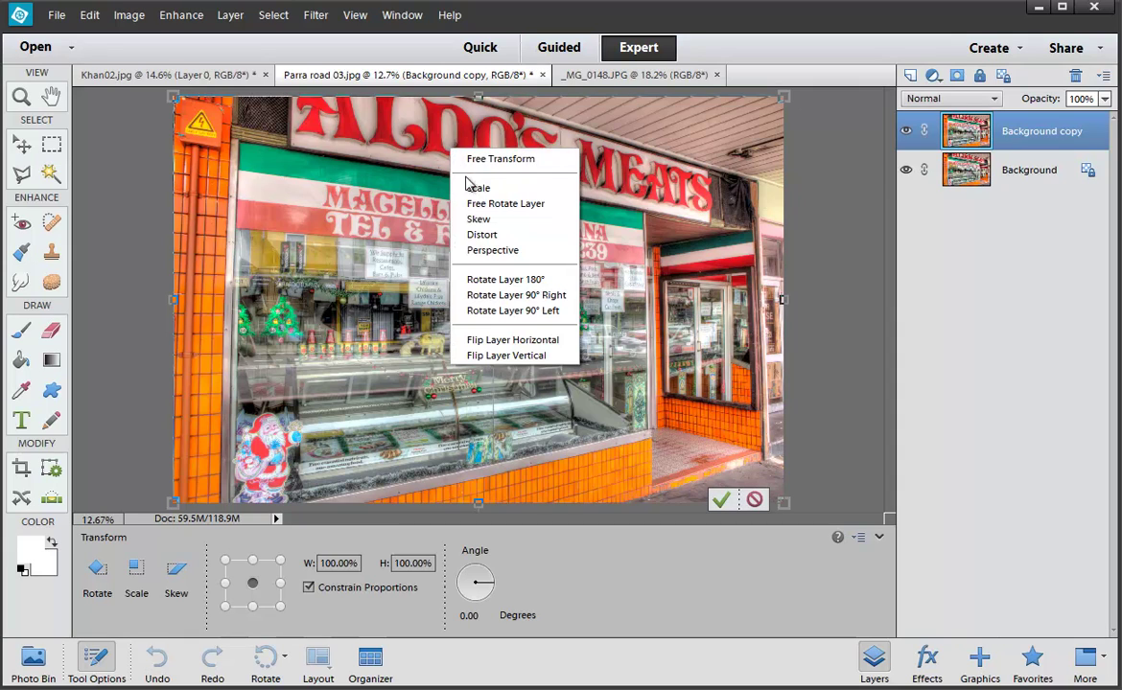
click(484, 252)
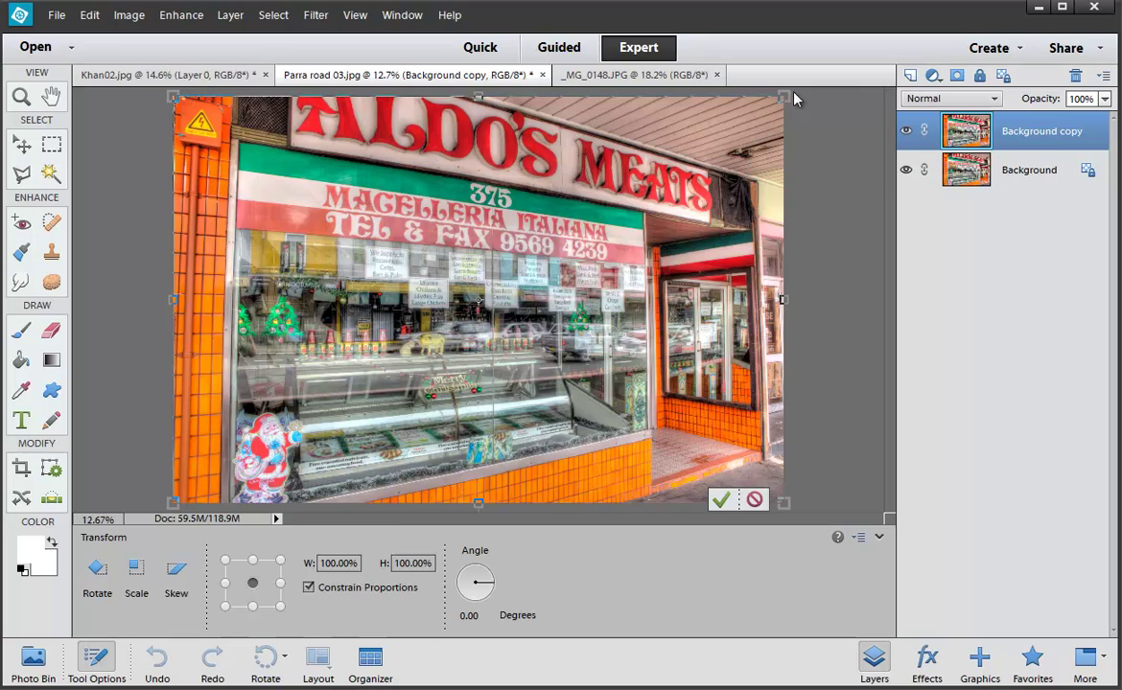
drag(784, 95, 809, 94)
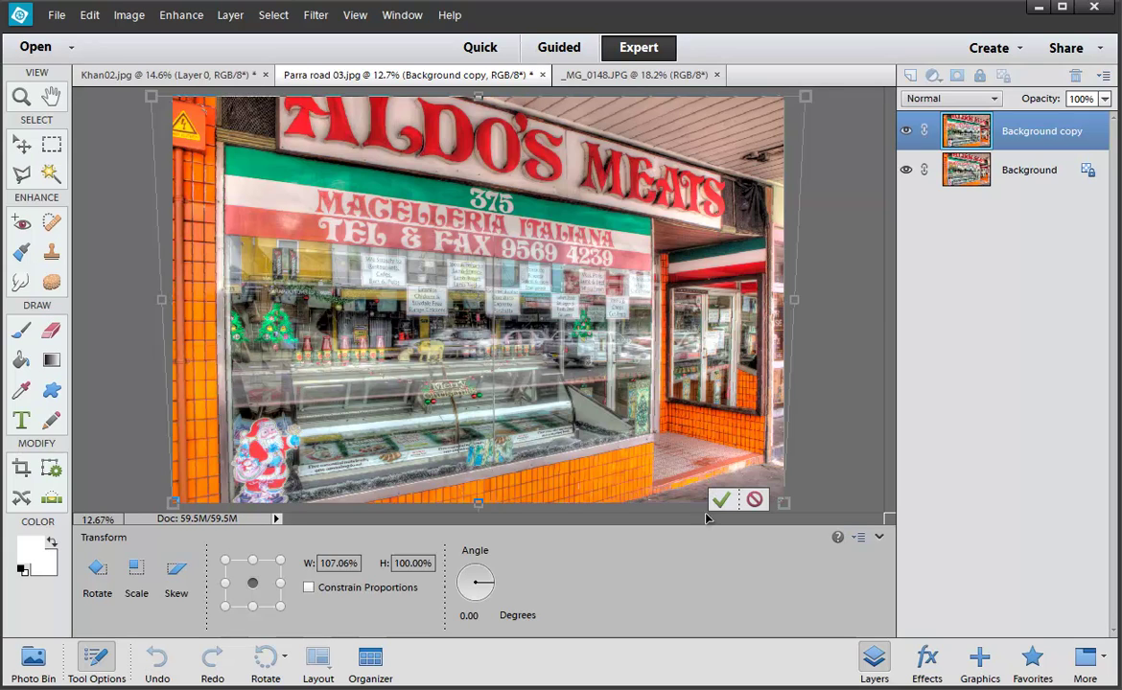
click(720, 501)
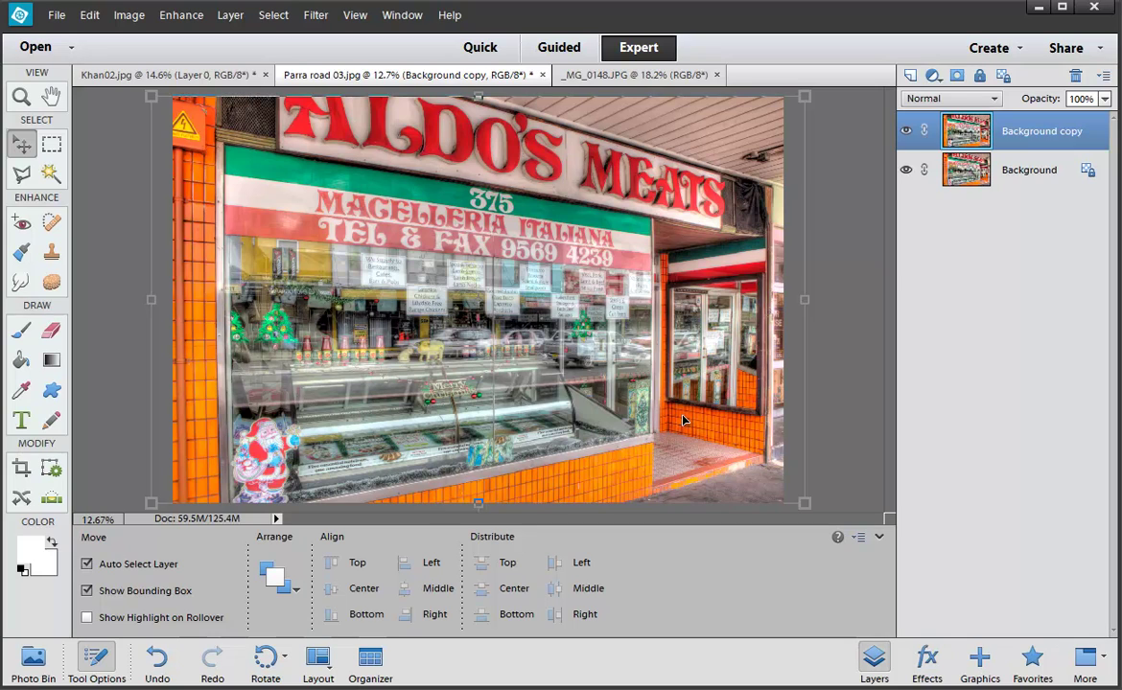
Show the grid over the shopfront photo and undo the applied perspective transform
click(365, 17)
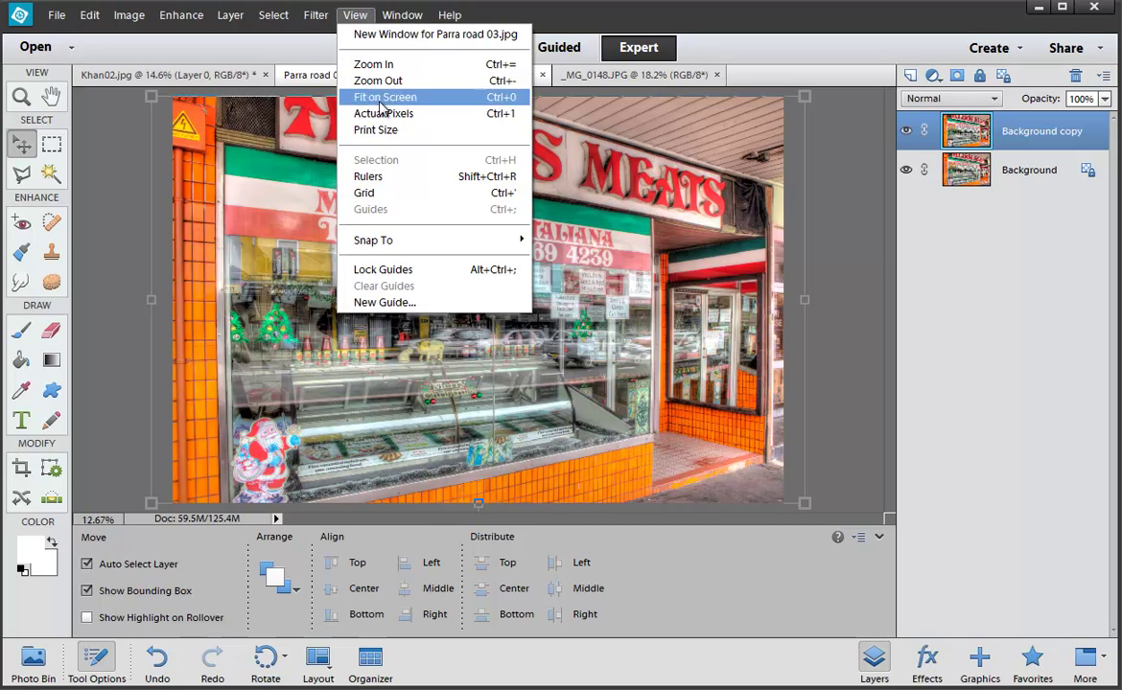
click(363, 181)
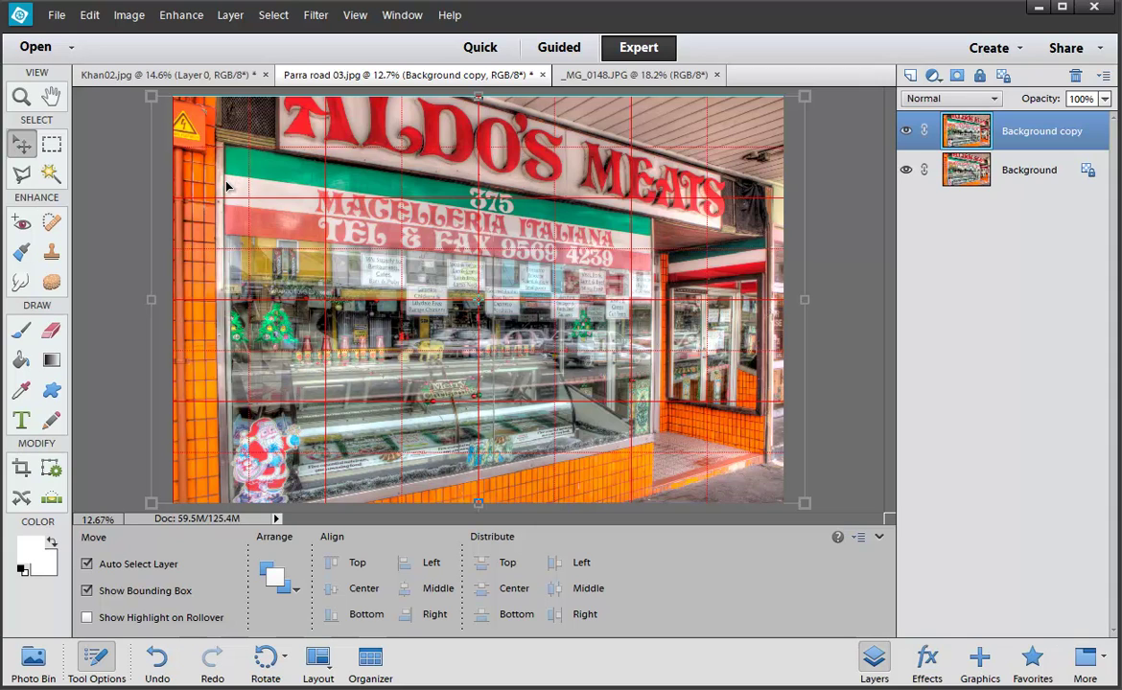
key(ctrl+z)
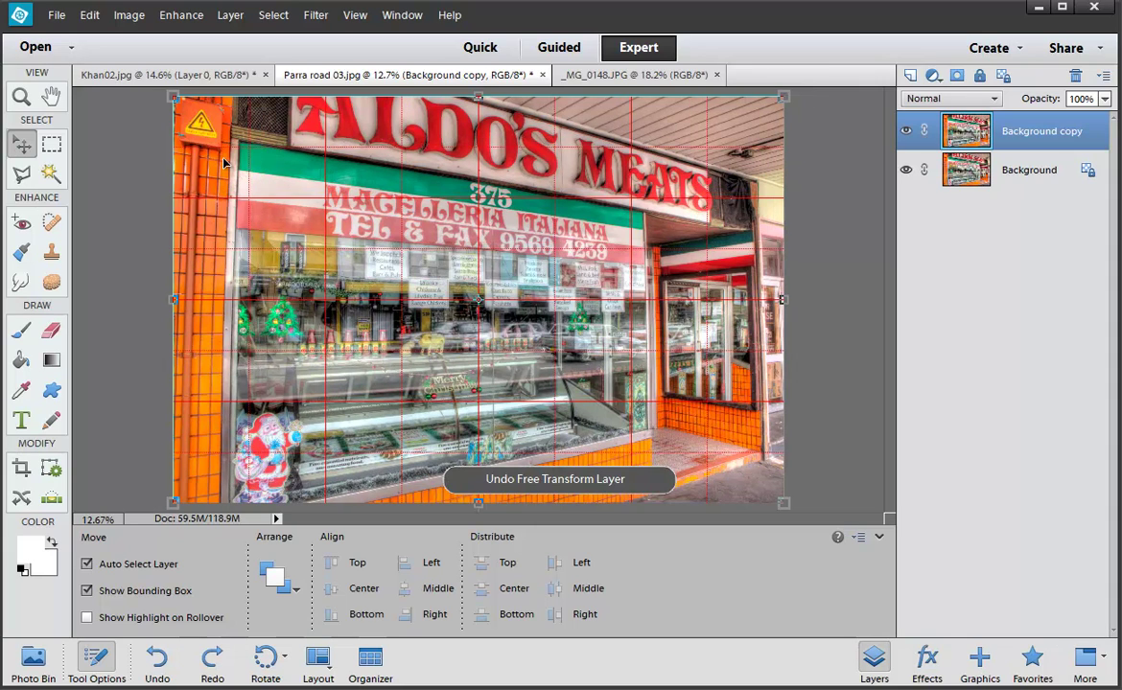
Start a Perspective transform on the Background copy layer and widen its top edge symmetrically to about 104.5% width
key(ctrl+t)
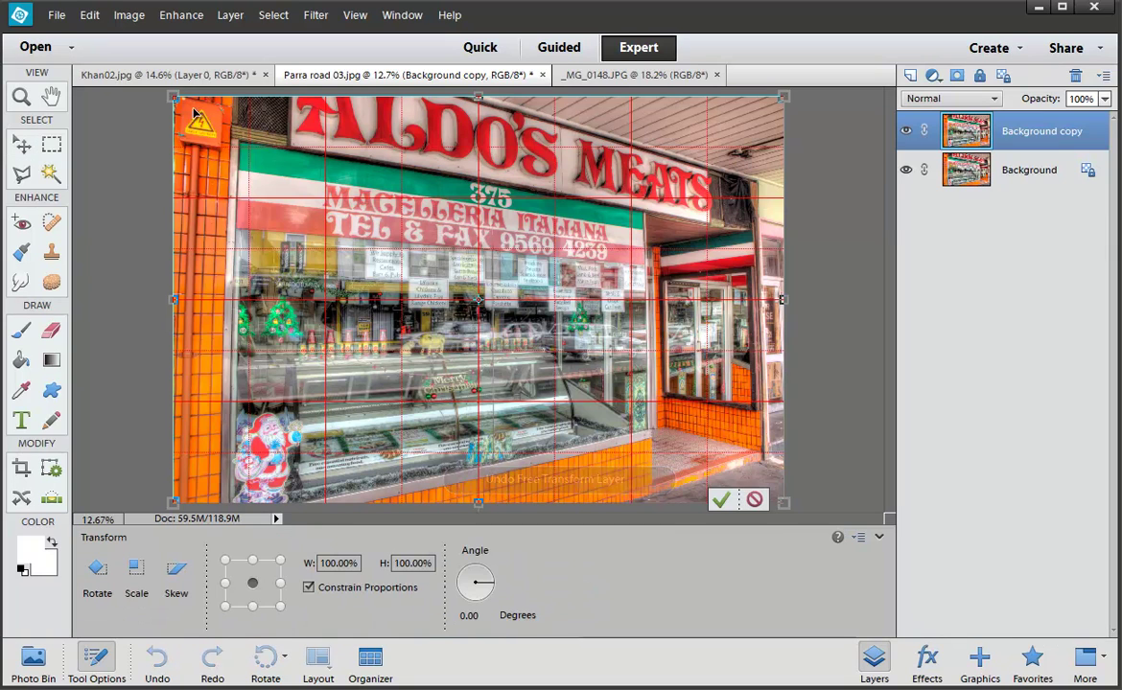
right_click(179, 118)
click(210, 217)
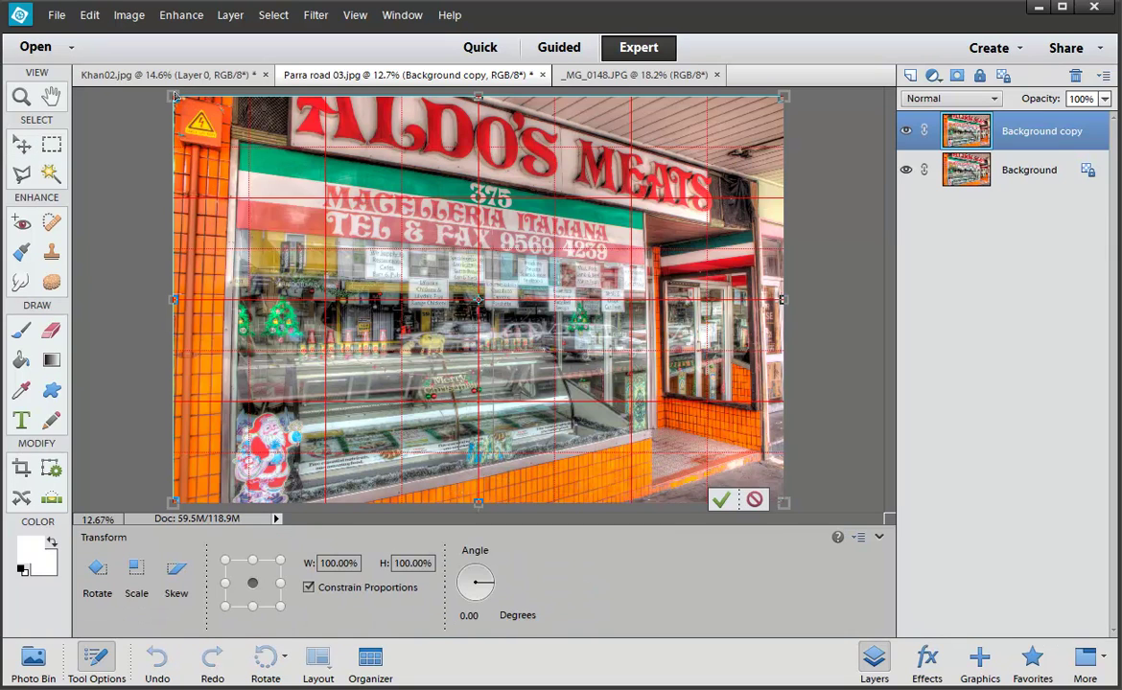
drag(173, 97, 161, 103)
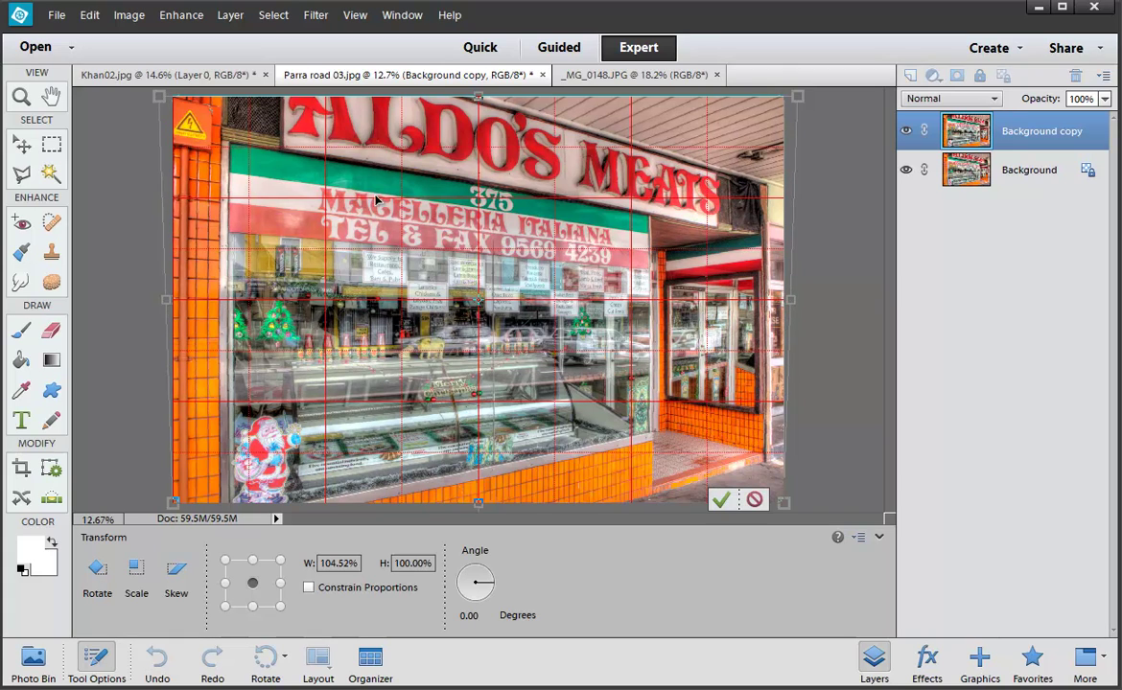
Switch the transform to Distort and pull the layer's top-right corner outward to about 105.5% width
right_click(528, 161)
click(556, 248)
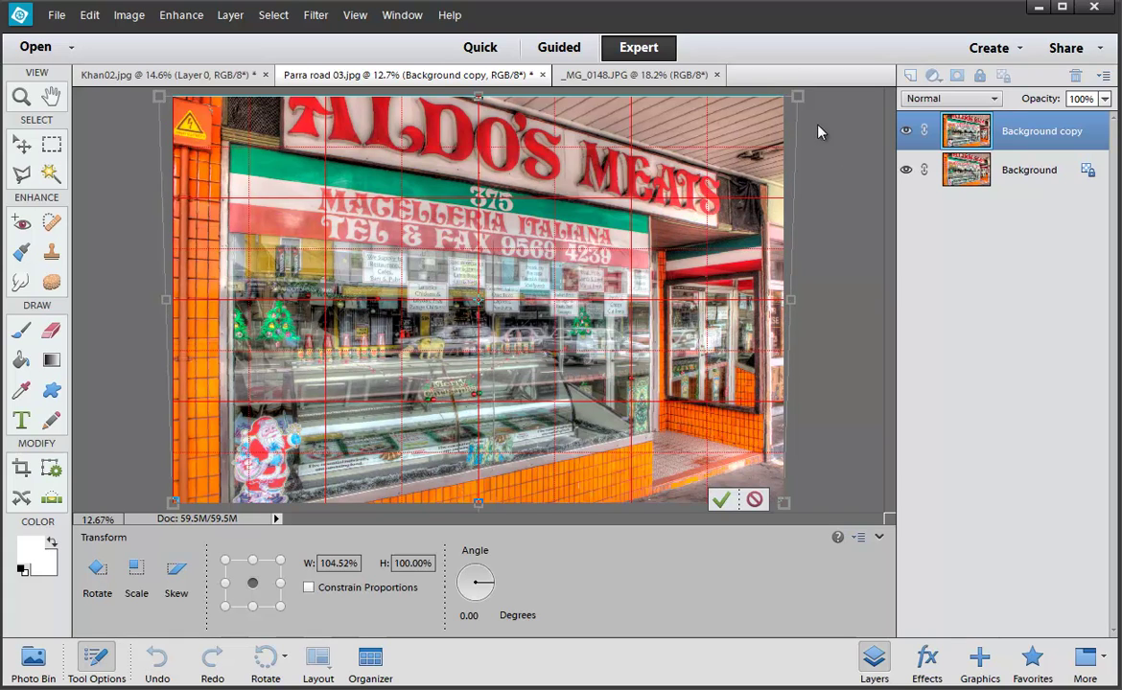
drag(801, 102, 808, 102)
Switch the transform to Perspective and stretch the photo's right edge vertically in both directions to about 118% height
right_click(639, 161)
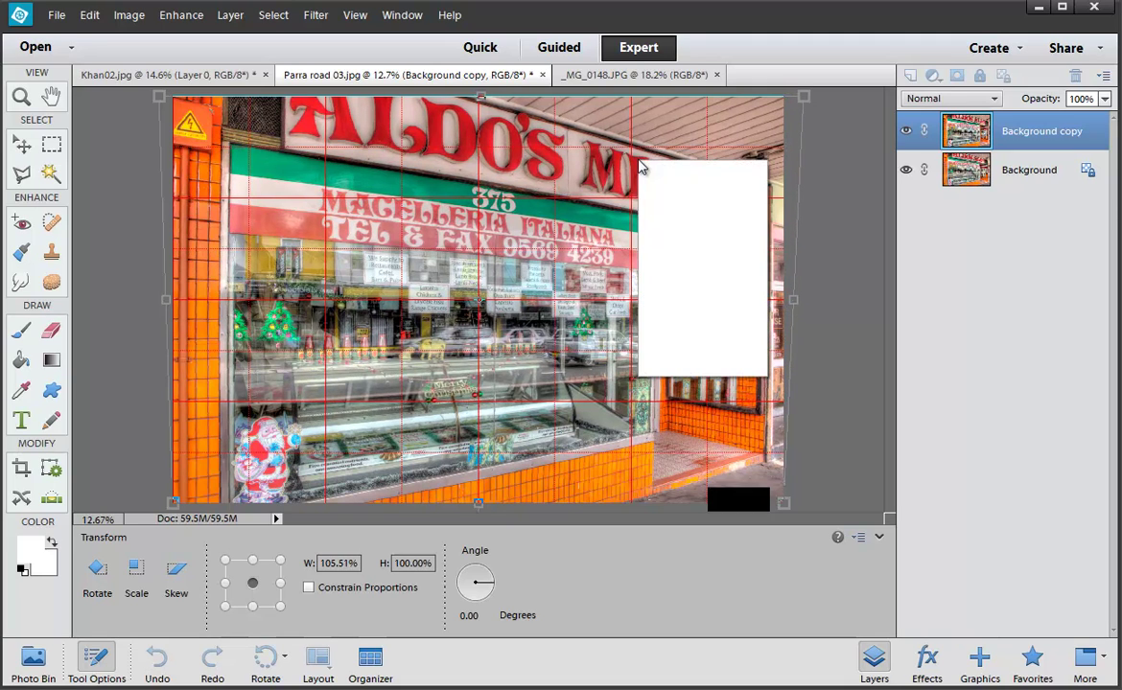
click(661, 263)
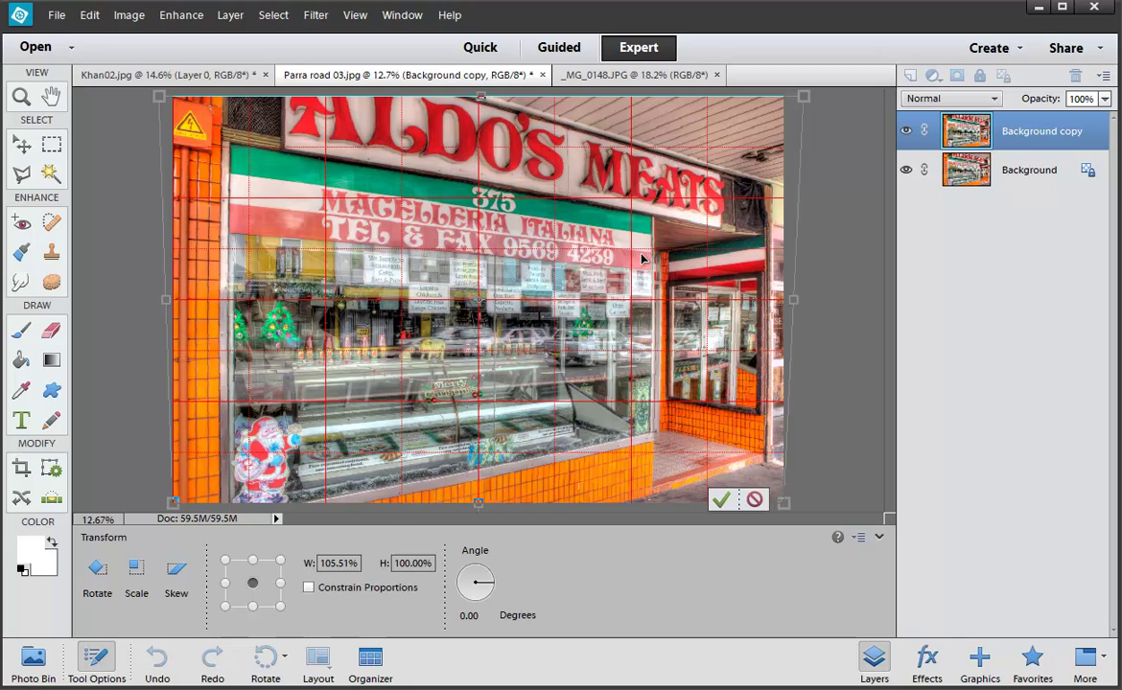
key(ctrl+minus)
key(ctrl+minus)
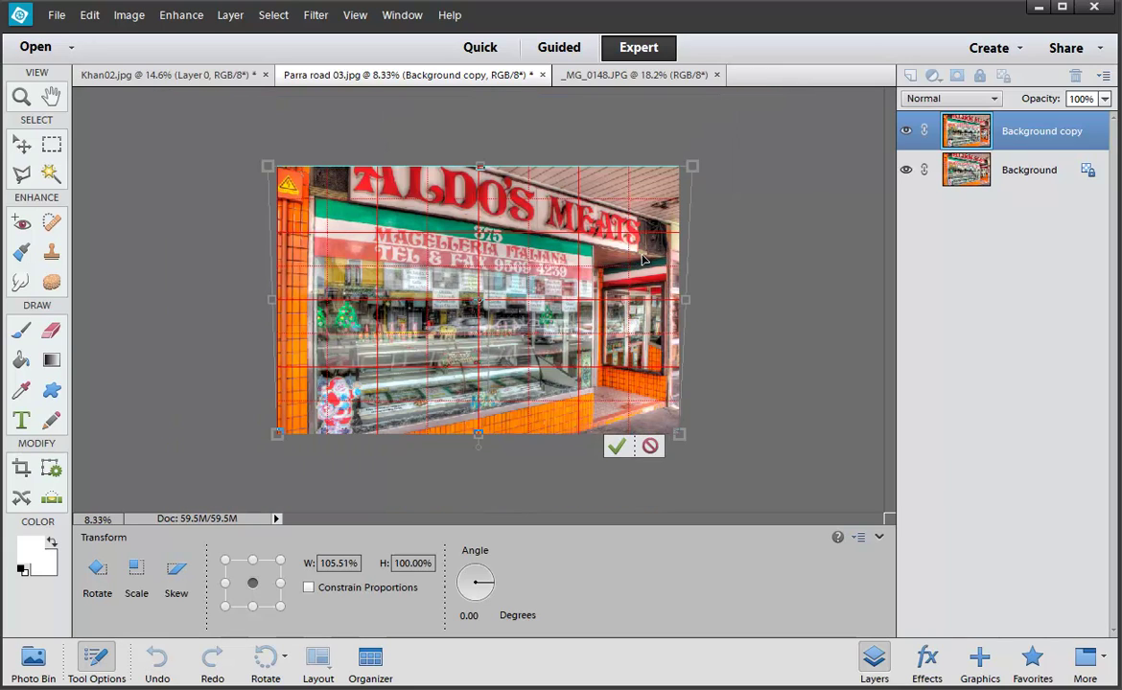
drag(681, 436, 694, 467)
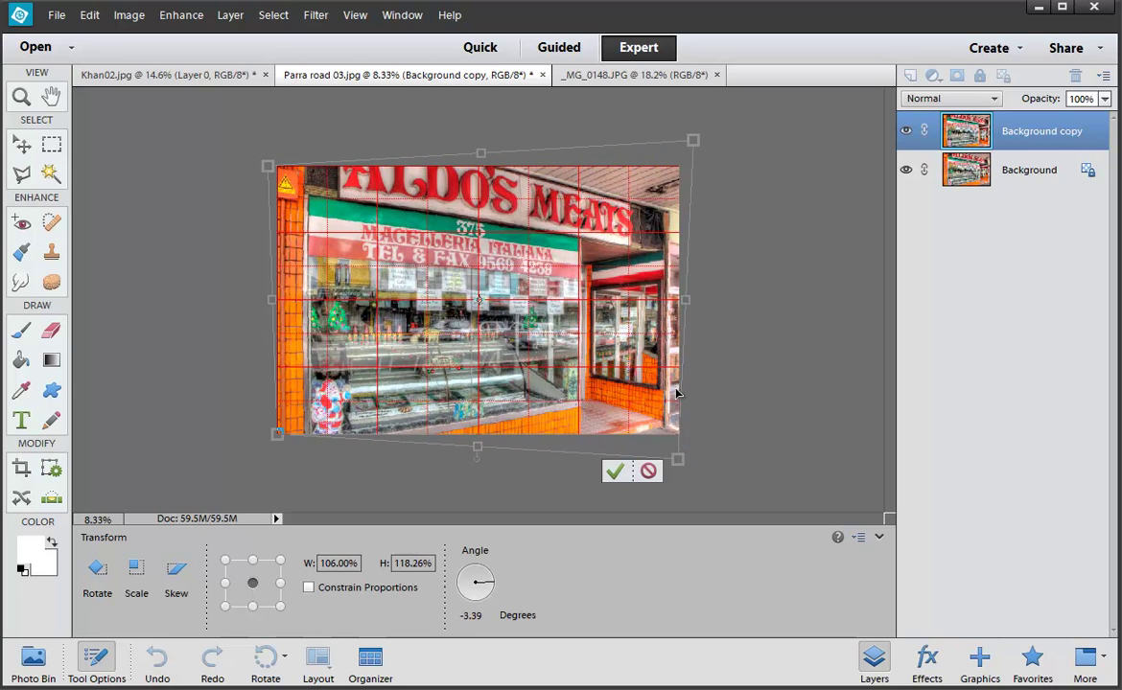
Switch the transform to Scale and stretch the layer outward from its left edge to about 109.6% width
right_click(586, 300)
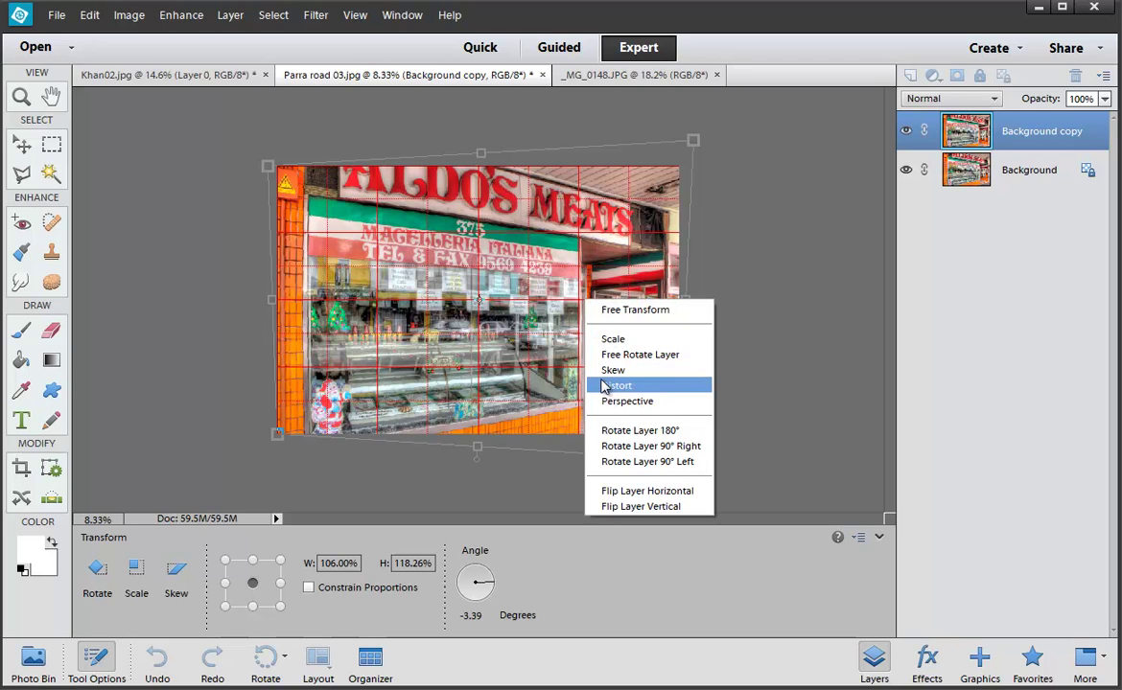
click(612, 339)
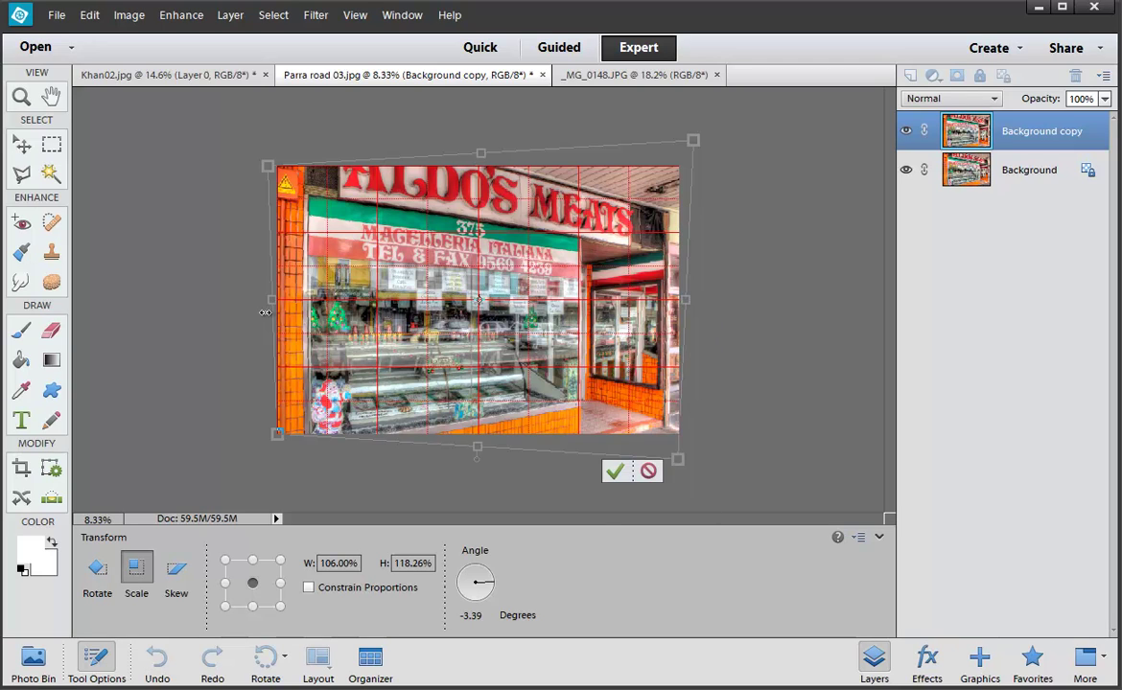
drag(265, 313, 254, 301)
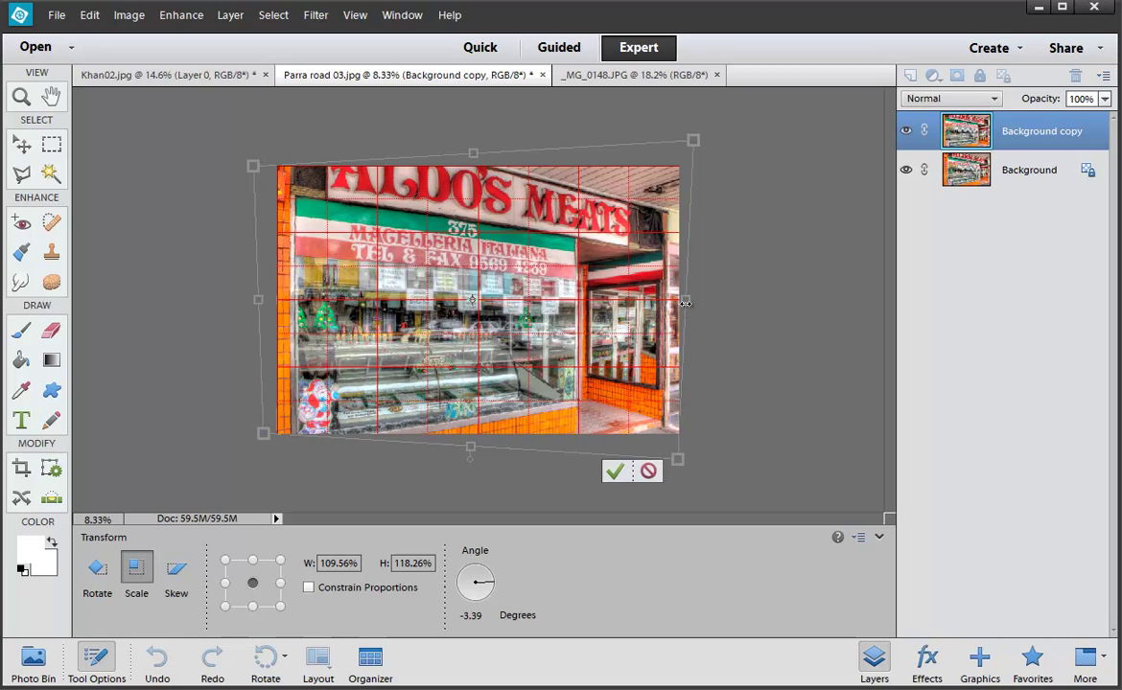
Stretch the Background copy layer outward from its right edge to about 111.5% width and apply the transform
drag(684, 303, 694, 298)
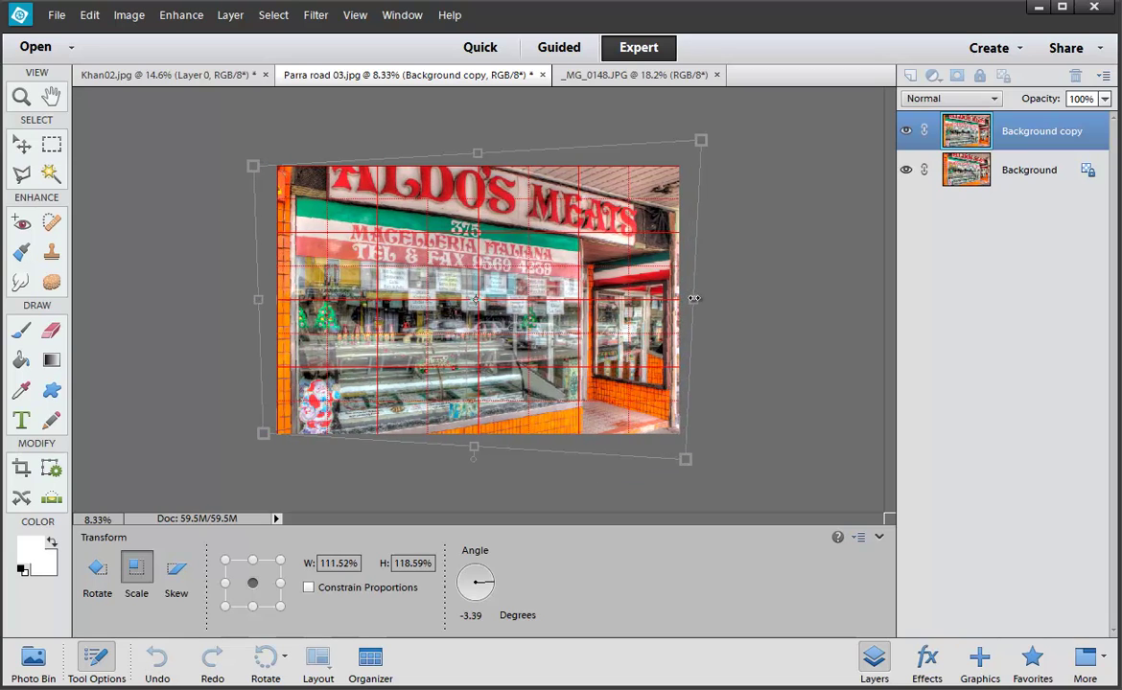
click(618, 470)
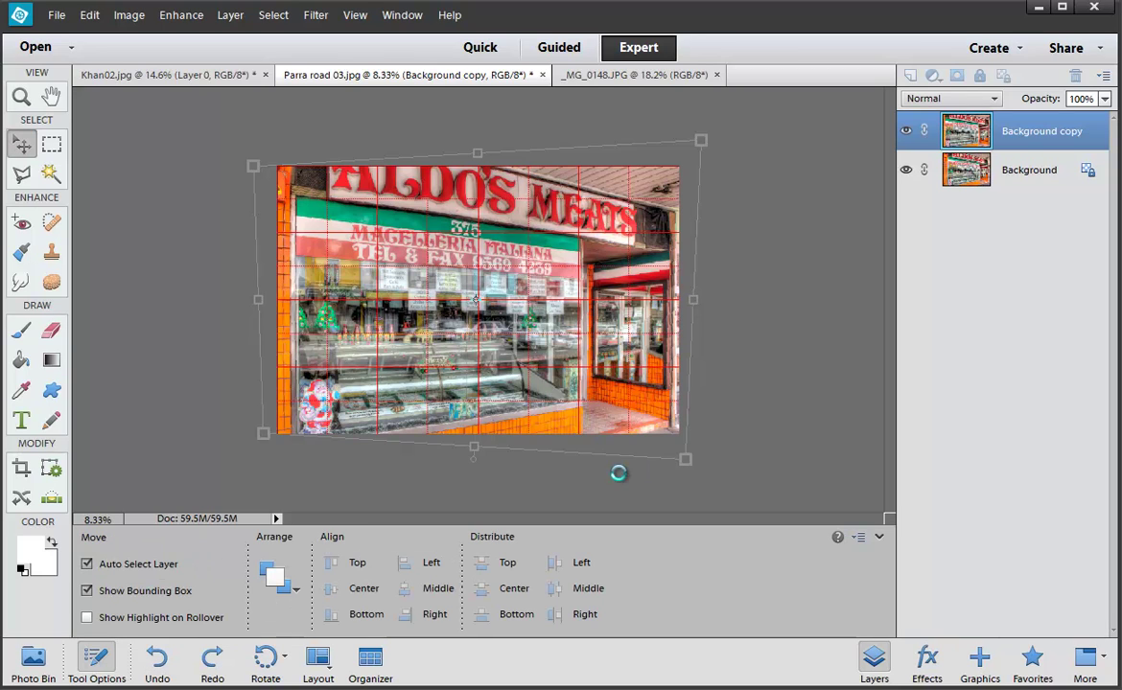
click(705, 263)
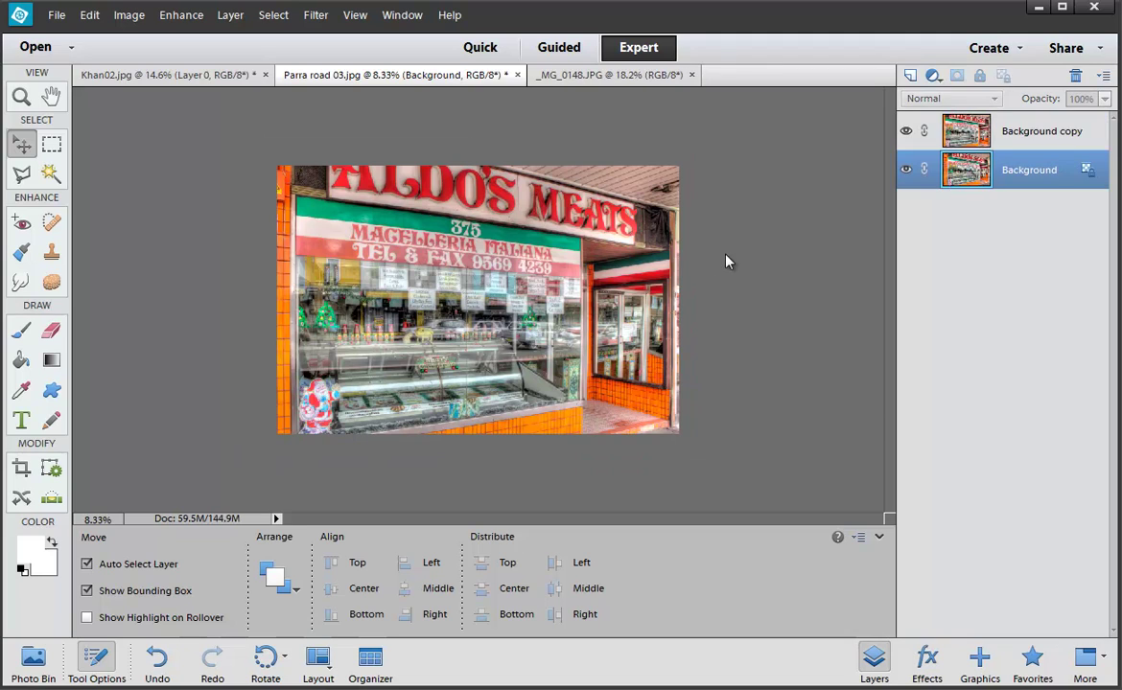
Fit the shopfront photo in the window and compare the corrected Background copy with the original by toggling its visibility
click(96, 657)
key(ctrl+0)
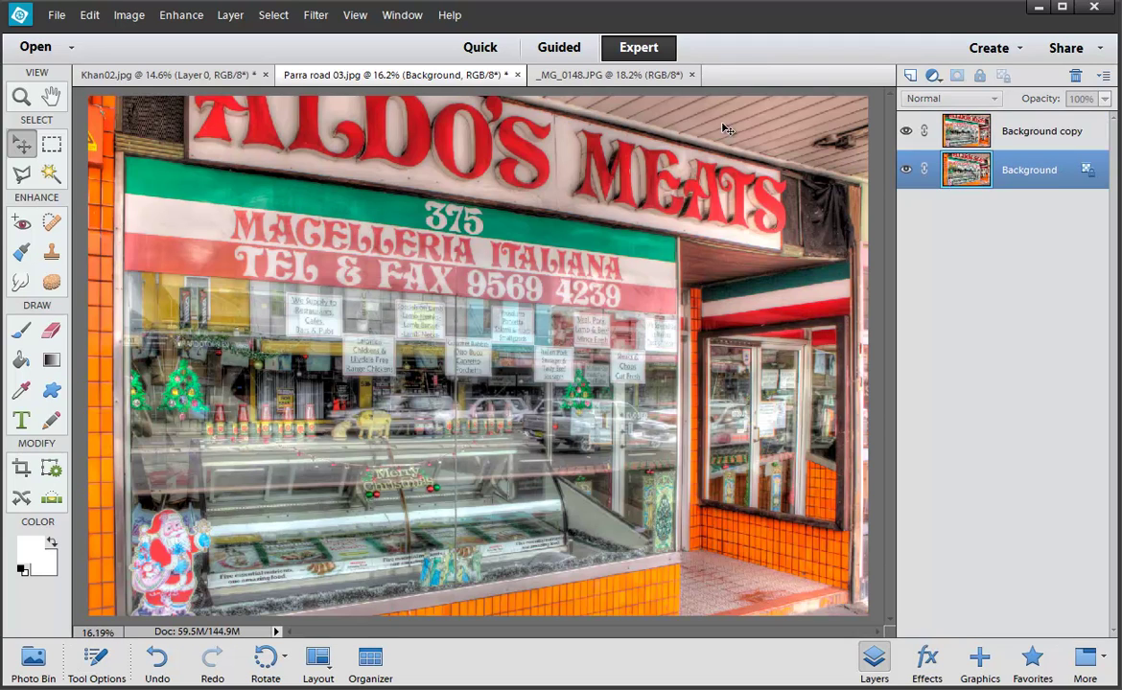
click(906, 135)
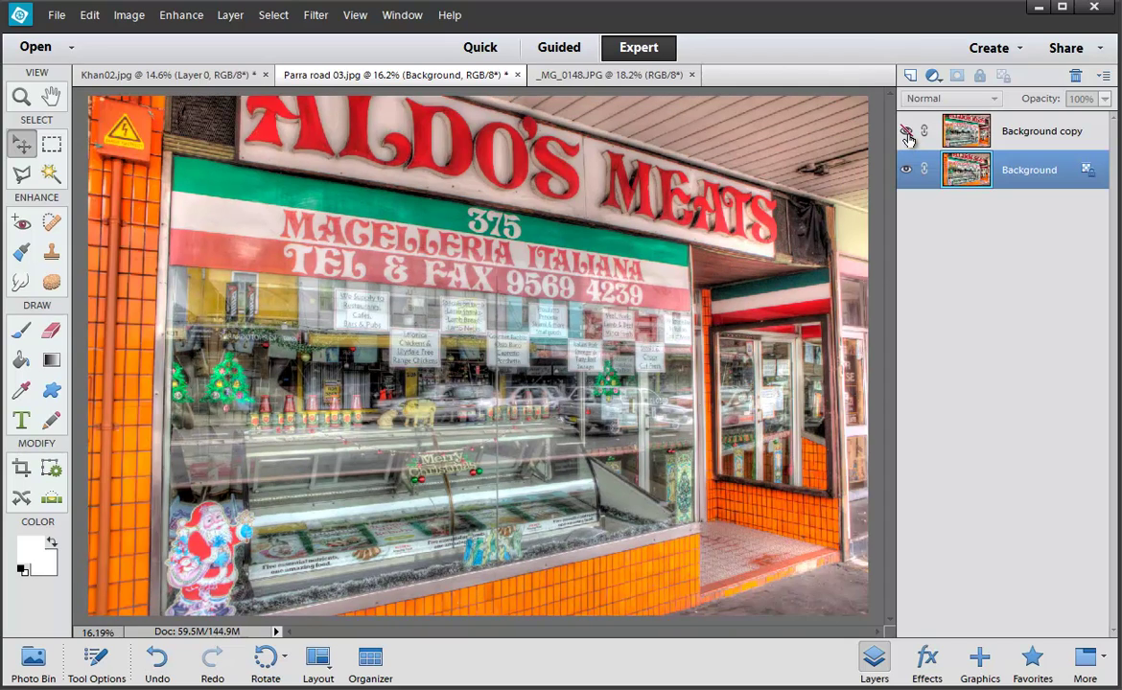
click(906, 134)
click(906, 134)
click(906, 134)
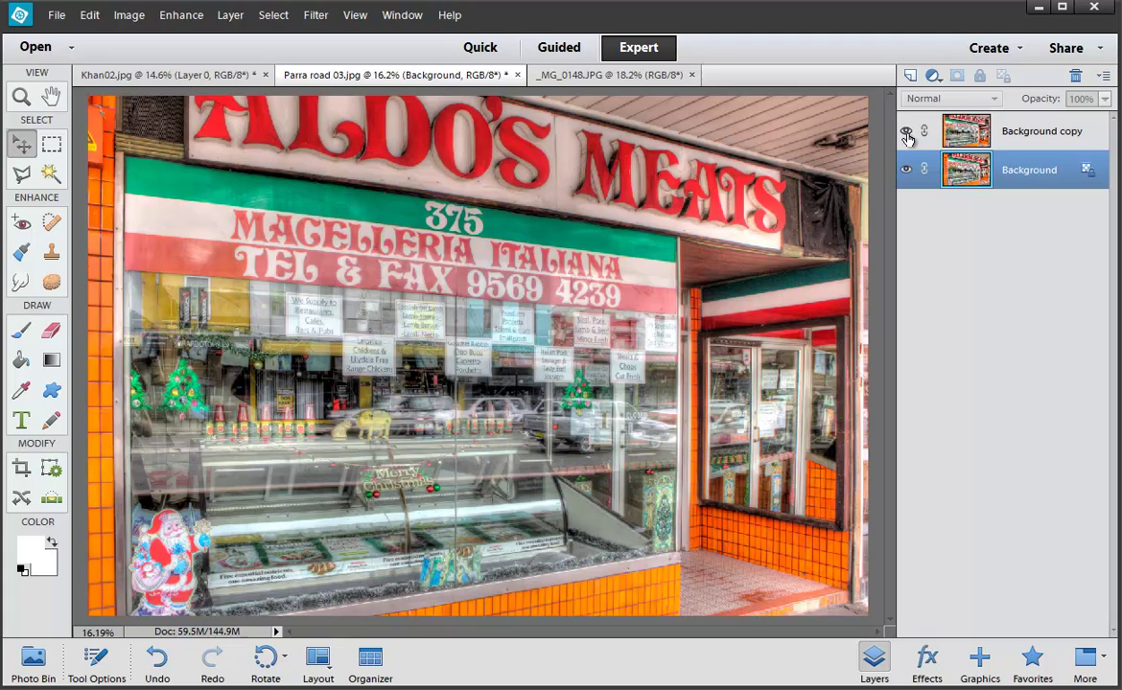
click(906, 134)
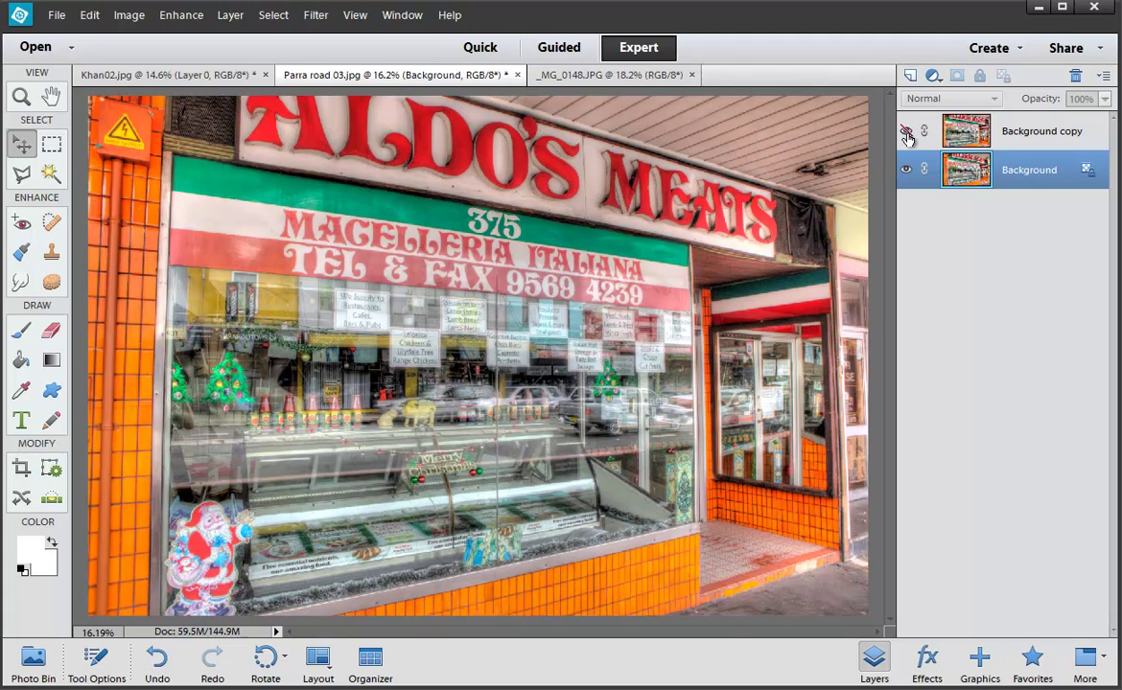
click(906, 135)
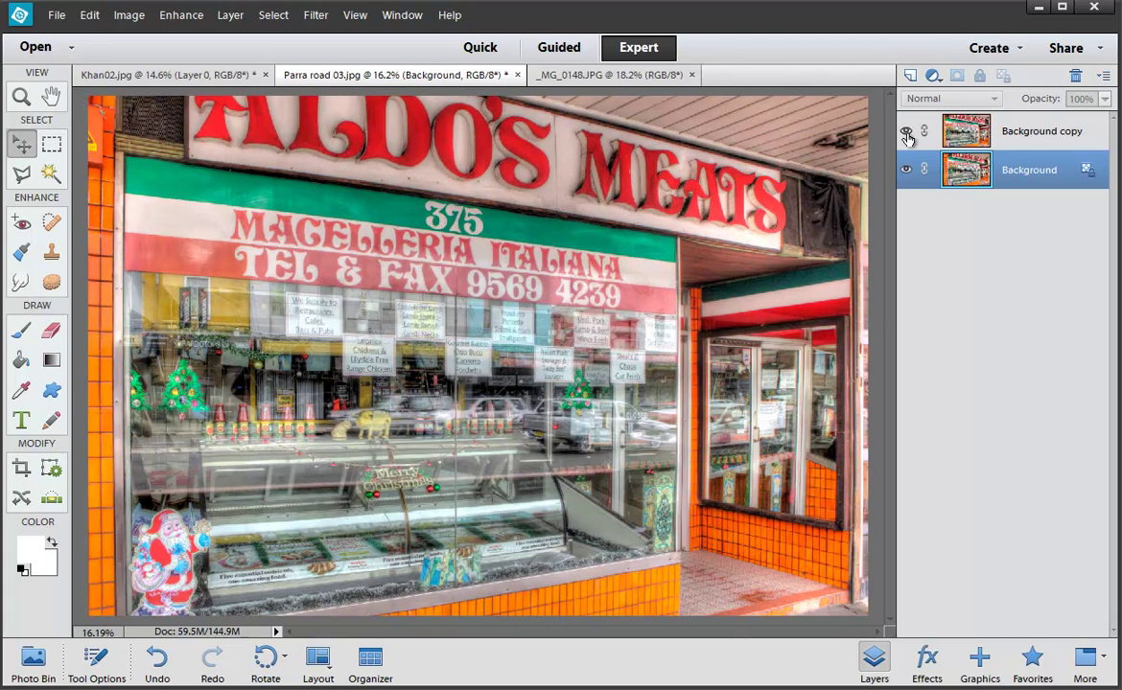
Brighten the opera house photo _MG_0148.JPG with Levels by setting the white input level to 215
click(646, 82)
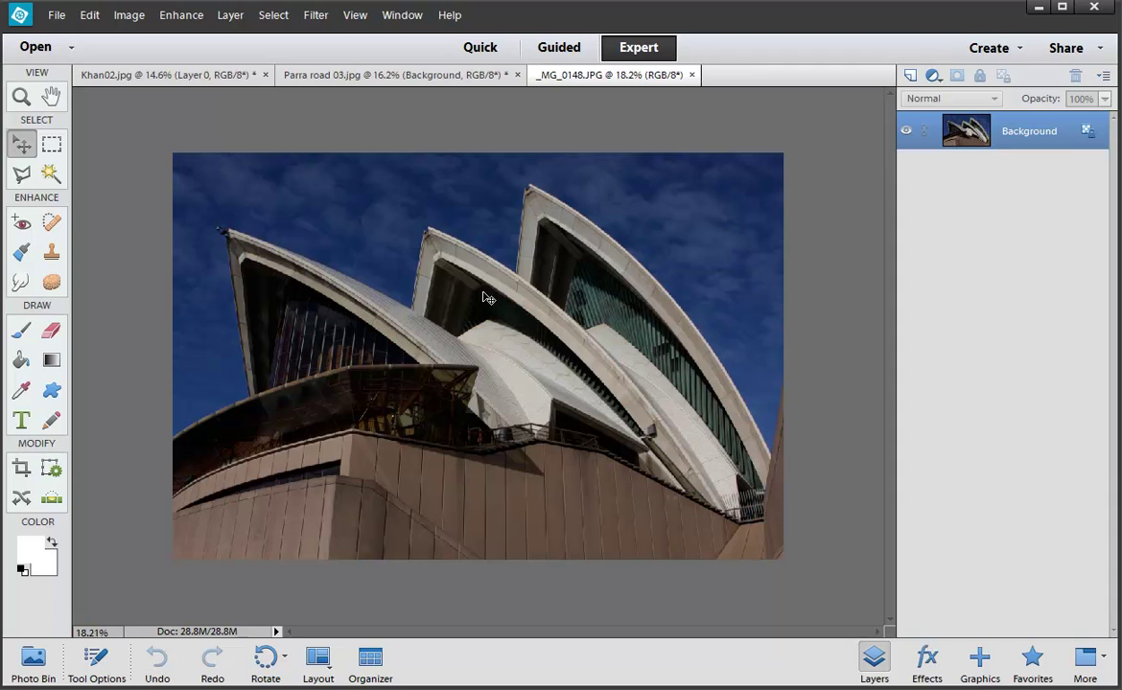
key(ctrl+l)
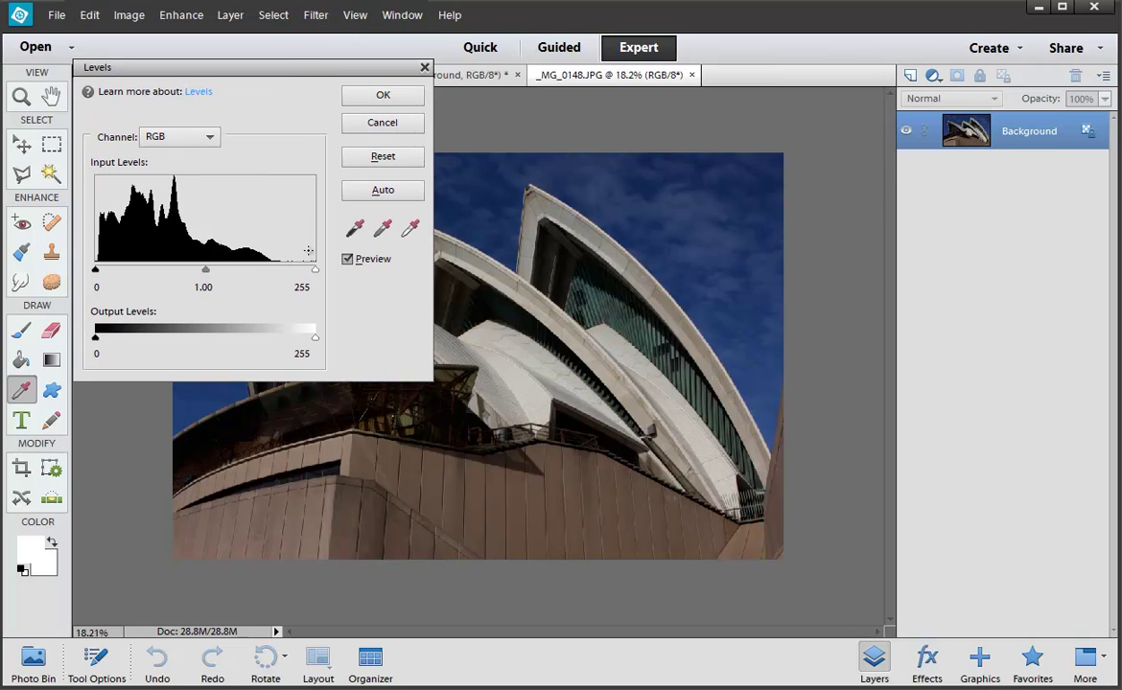
drag(314, 269, 283, 274)
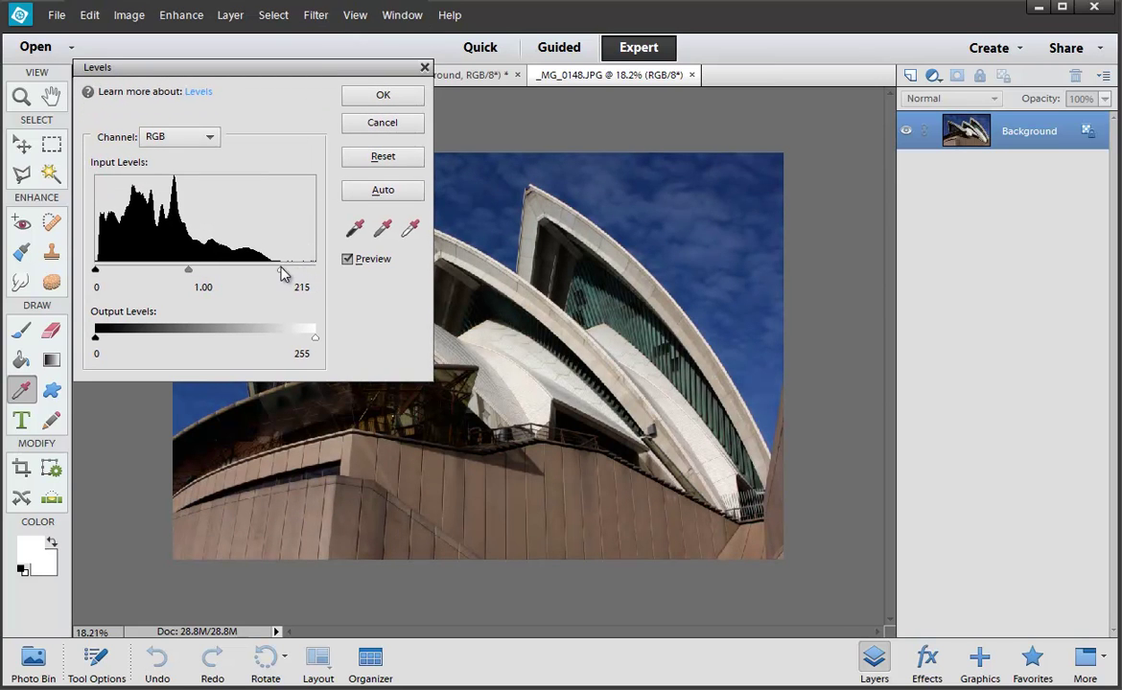
click(375, 96)
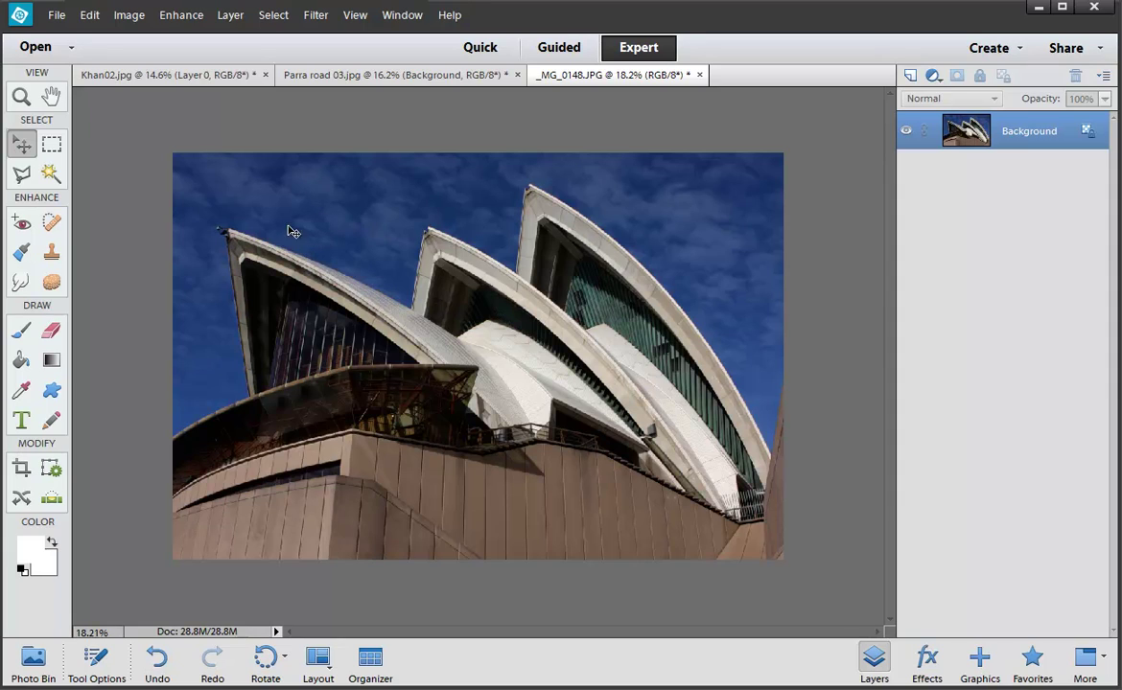
Create a blank A3 document from the International Paper preset, with its dimensions shown in inches
click(61, 19)
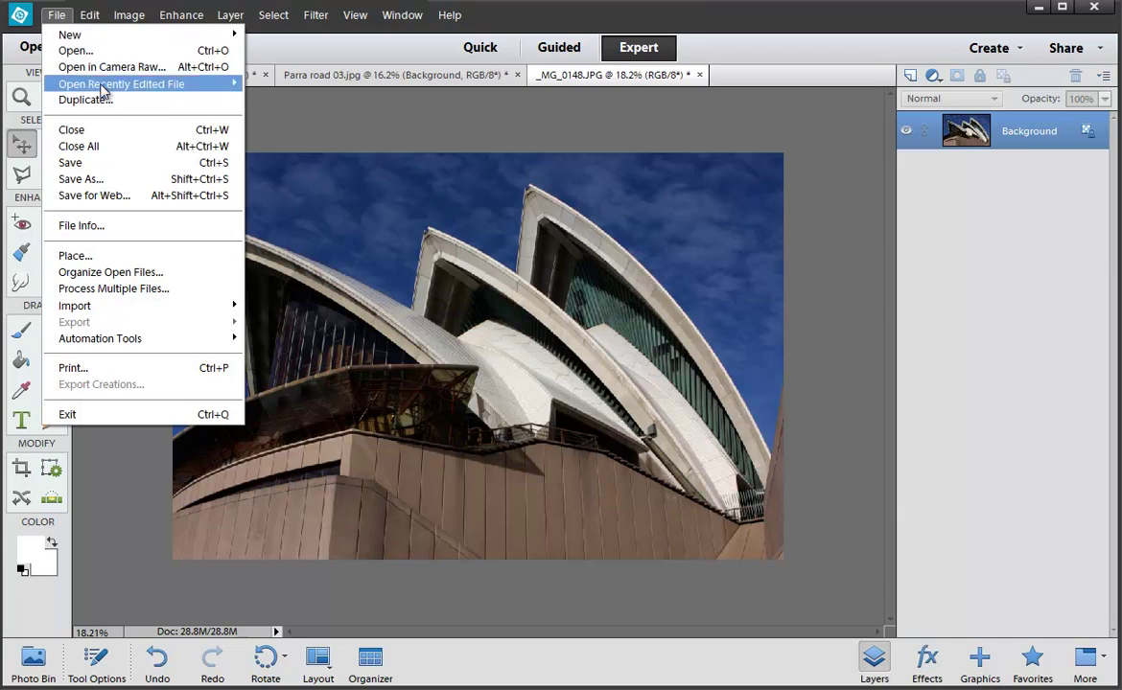
mouse_move(108, 36)
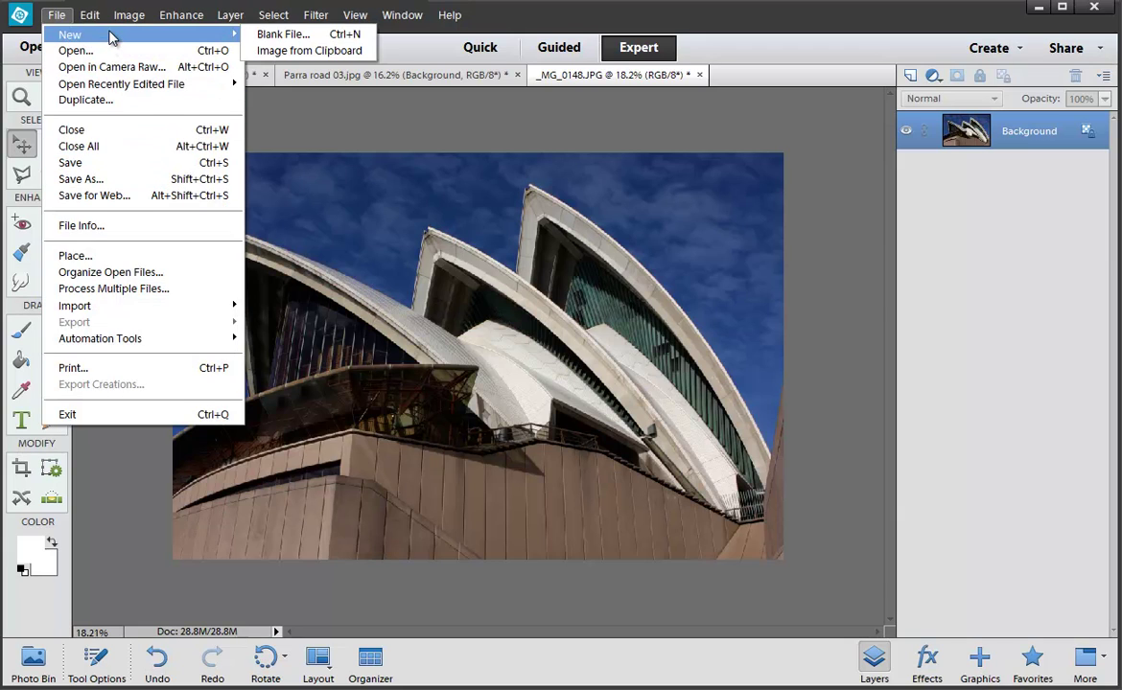
click(282, 35)
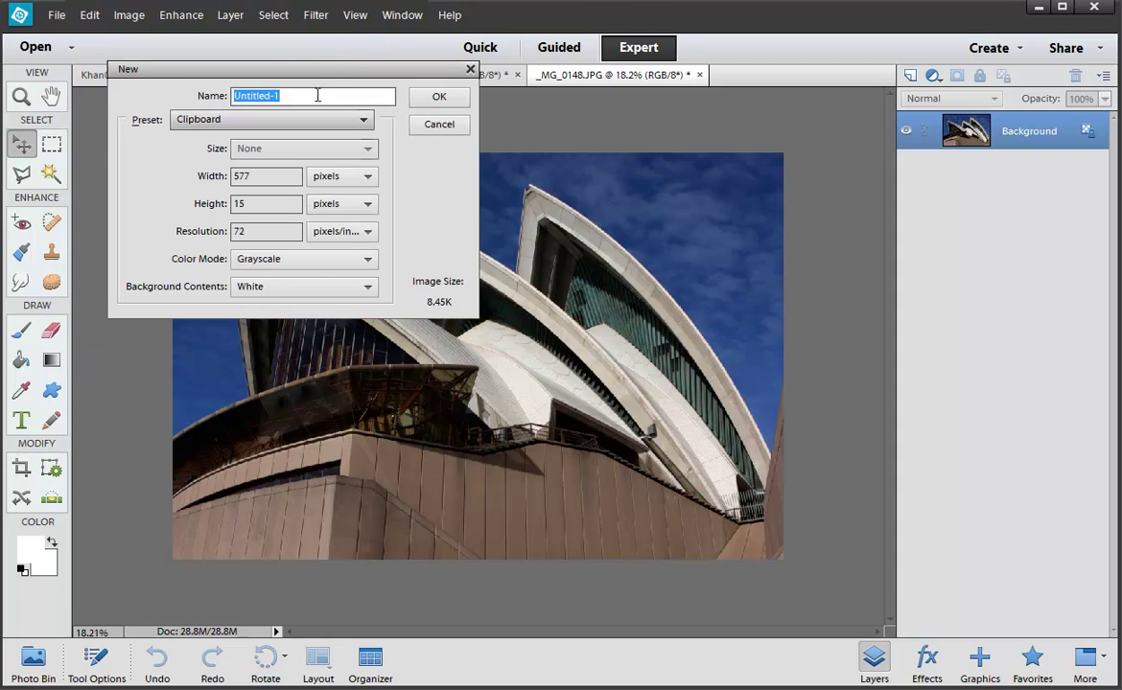
drag(291, 70, 377, 182)
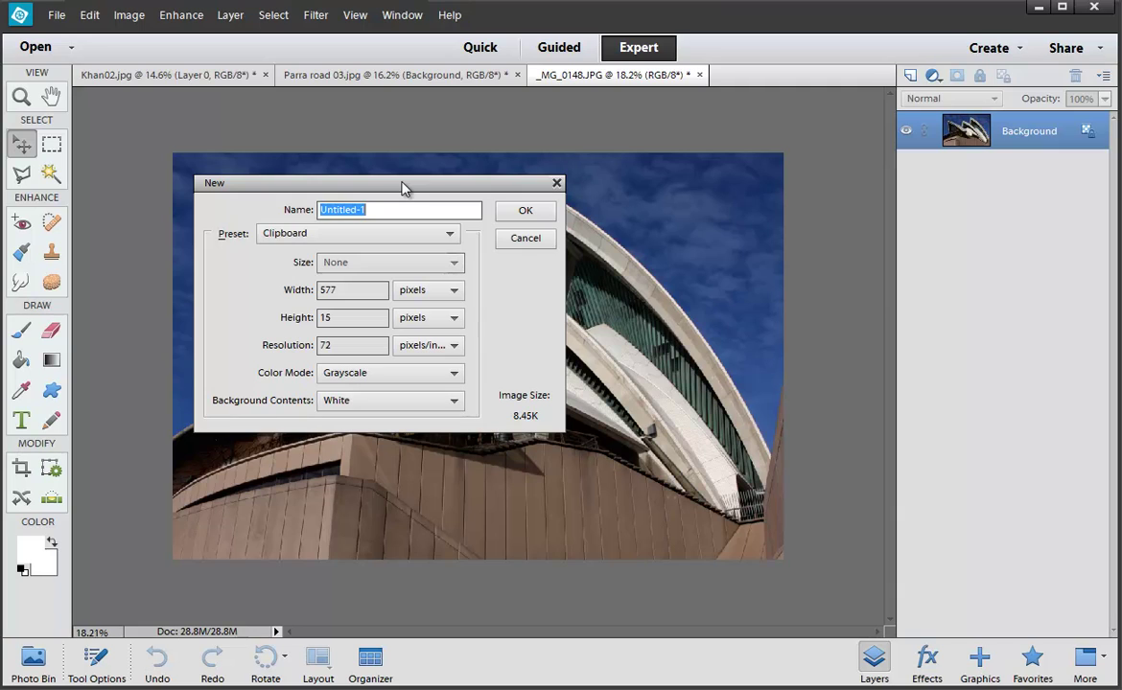
click(402, 235)
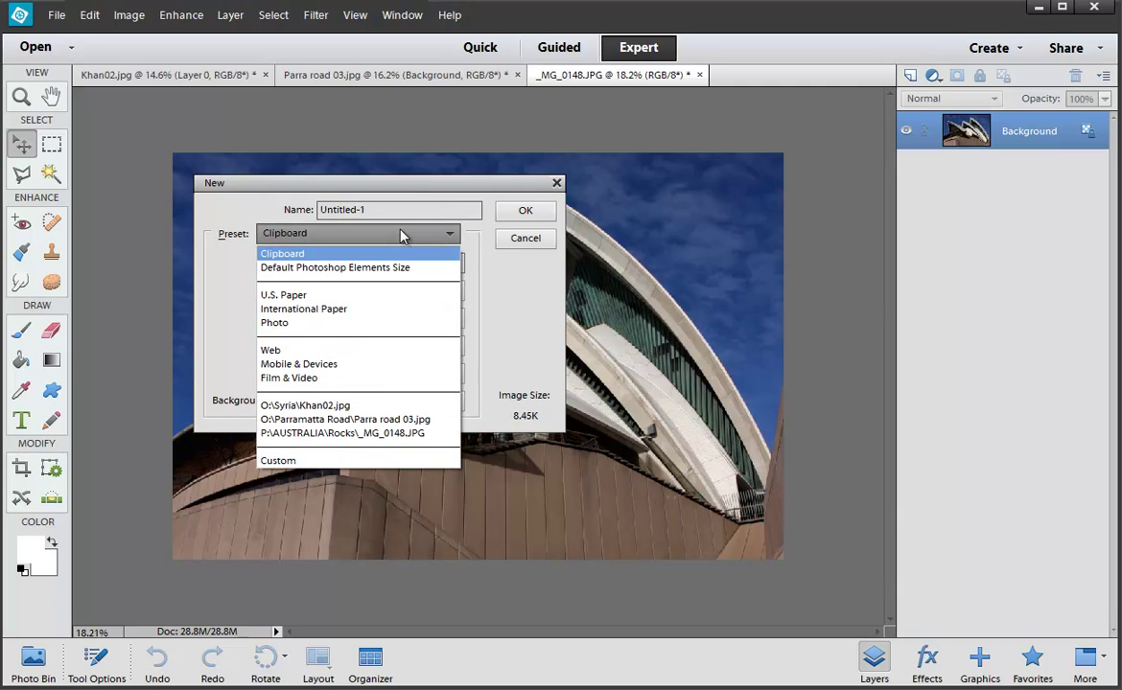
click(377, 313)
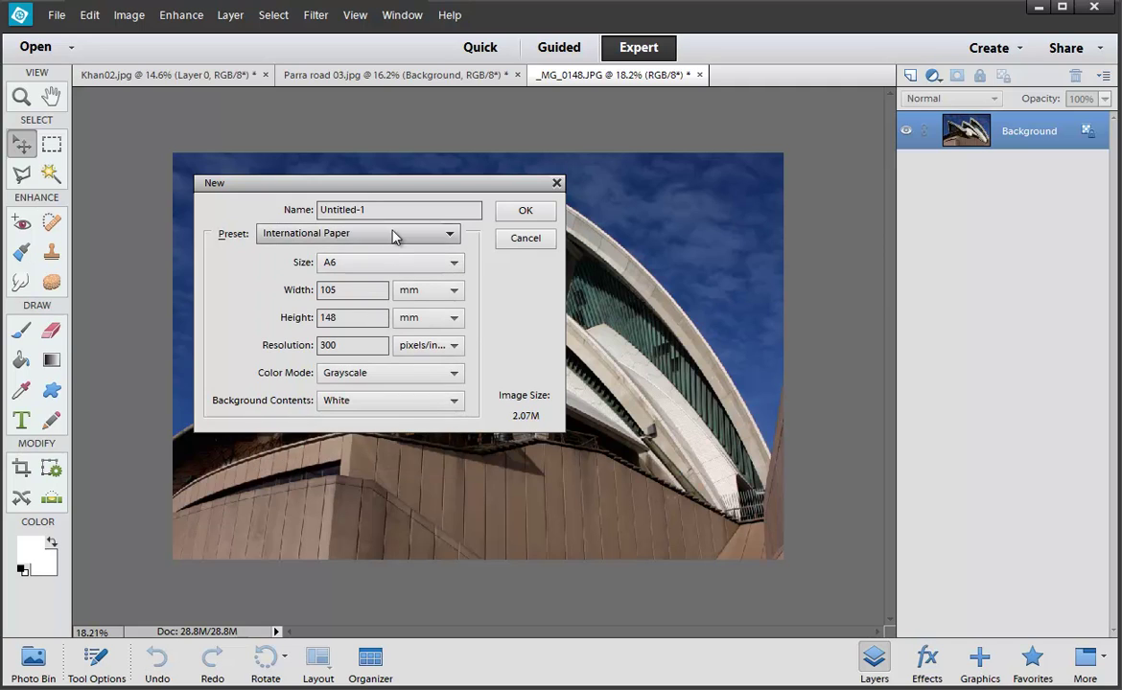
click(383, 263)
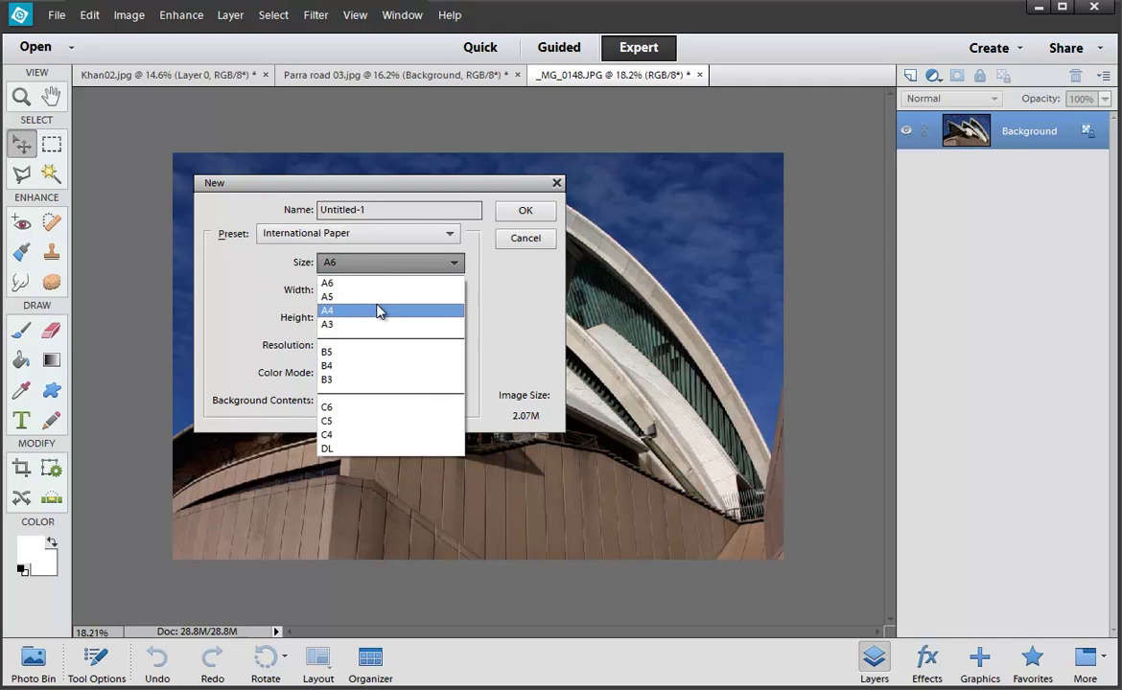
click(375, 324)
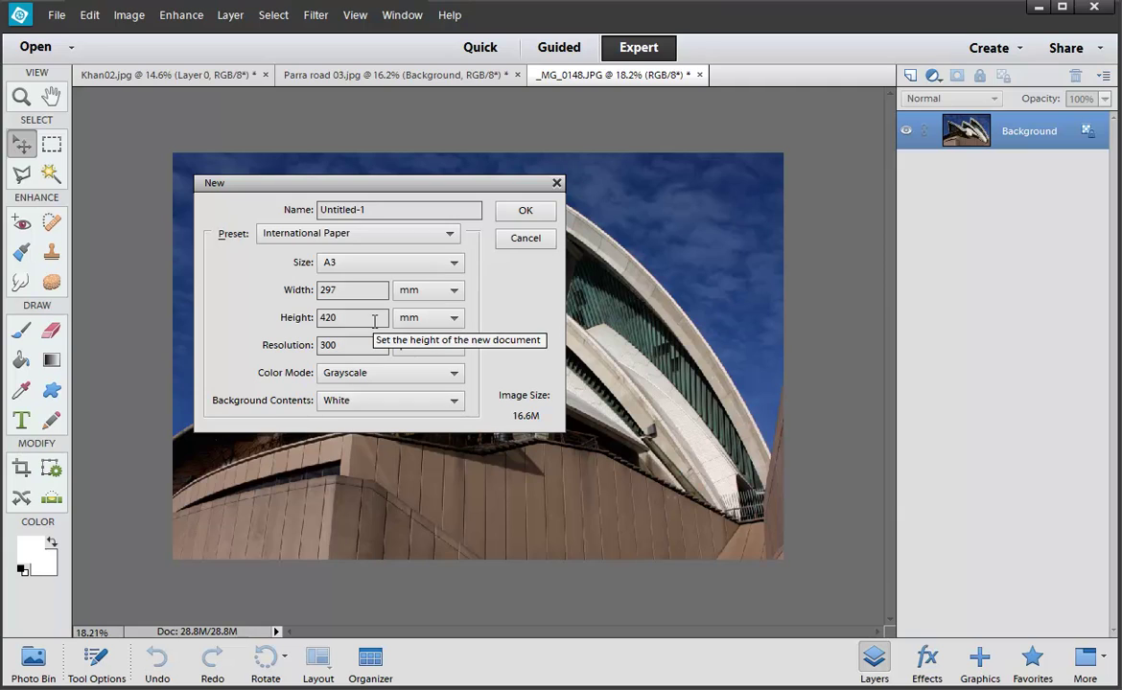
click(431, 289)
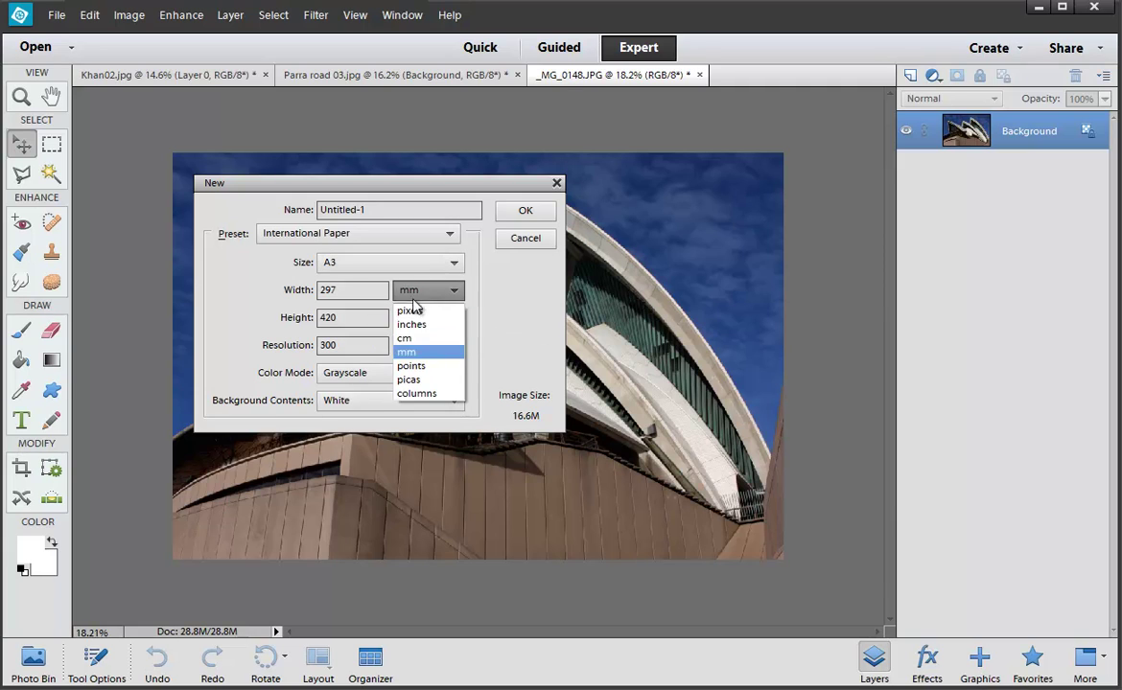
click(412, 321)
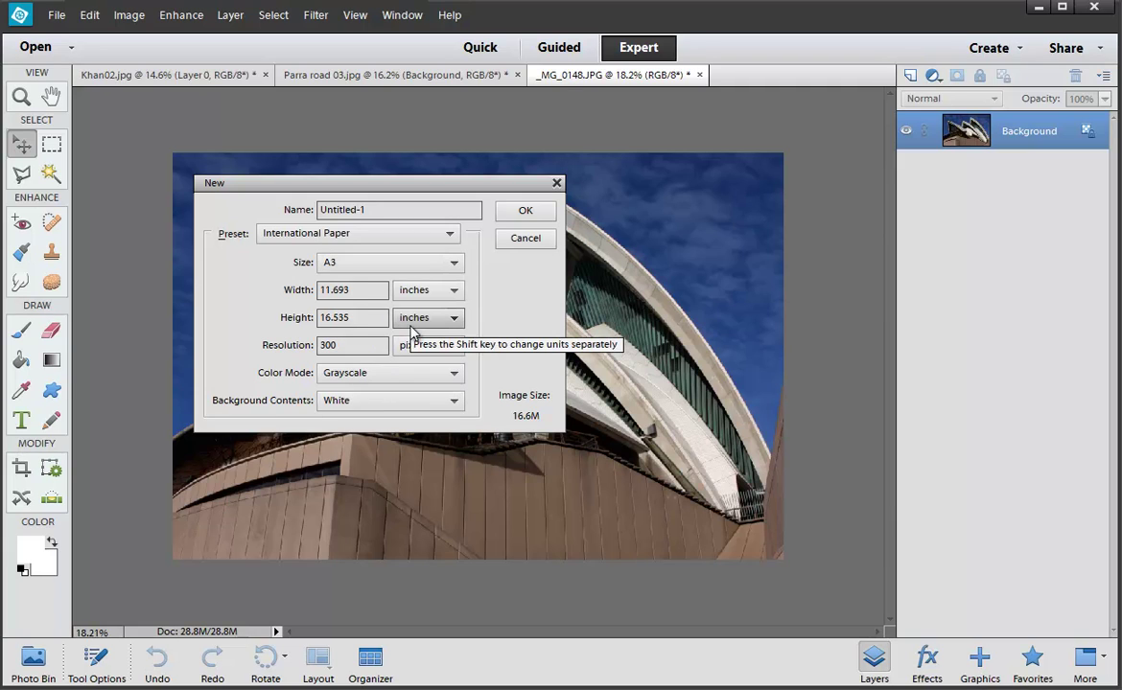
click(525, 214)
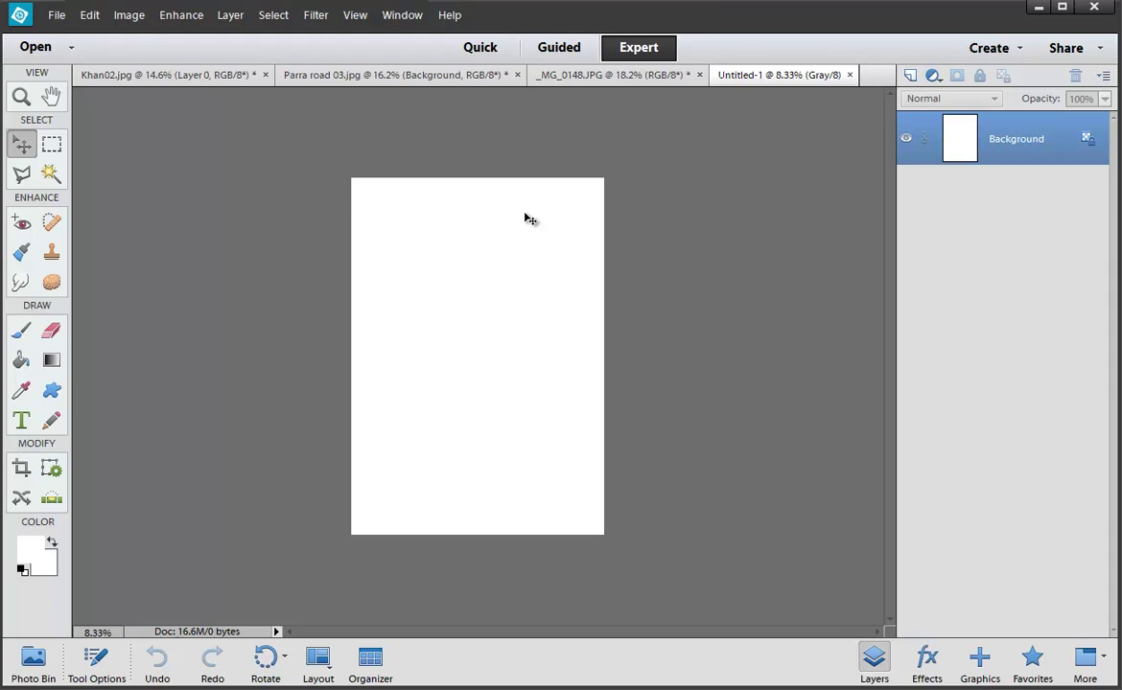
Rotate the blank A3 document 90° into landscape orientation
click(127, 19)
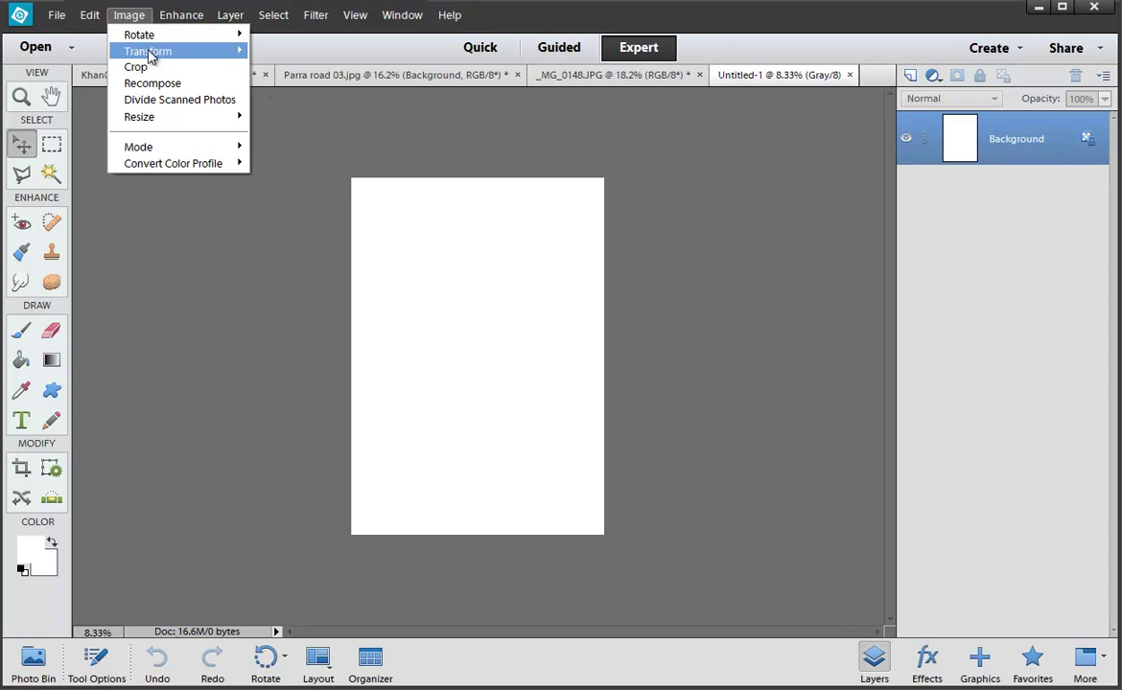
mouse_move(144, 34)
click(271, 35)
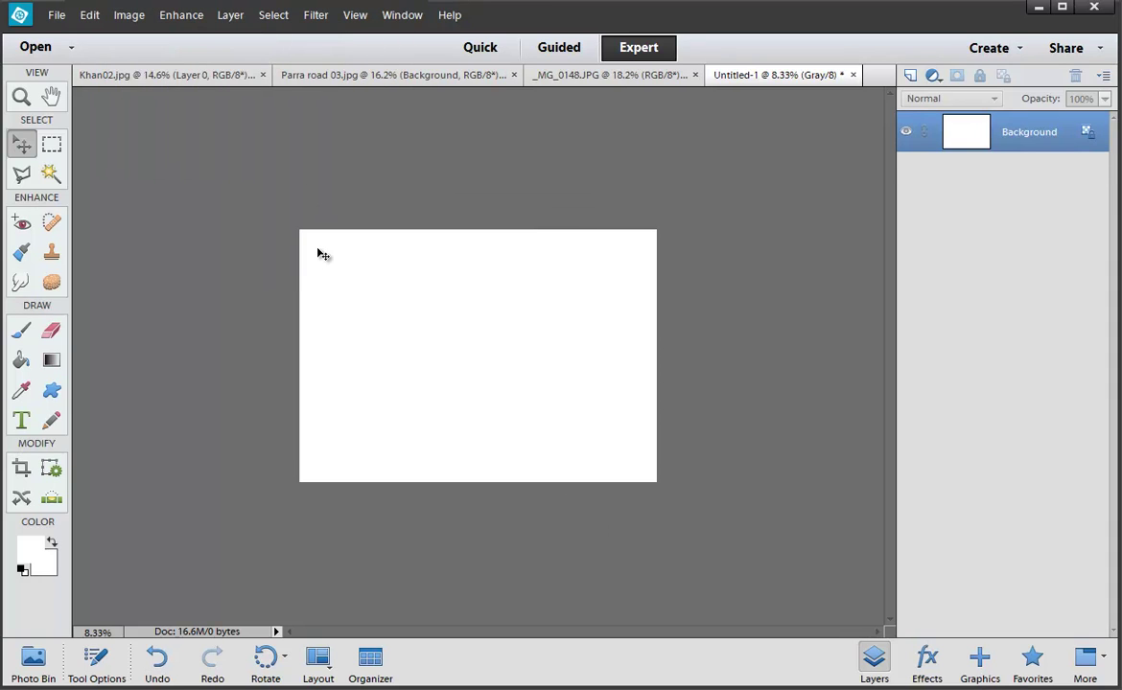
Try to place the _MG_0148.JPG photo from the Photo Bin into the blank landscape document, and undo the placement
click(544, 86)
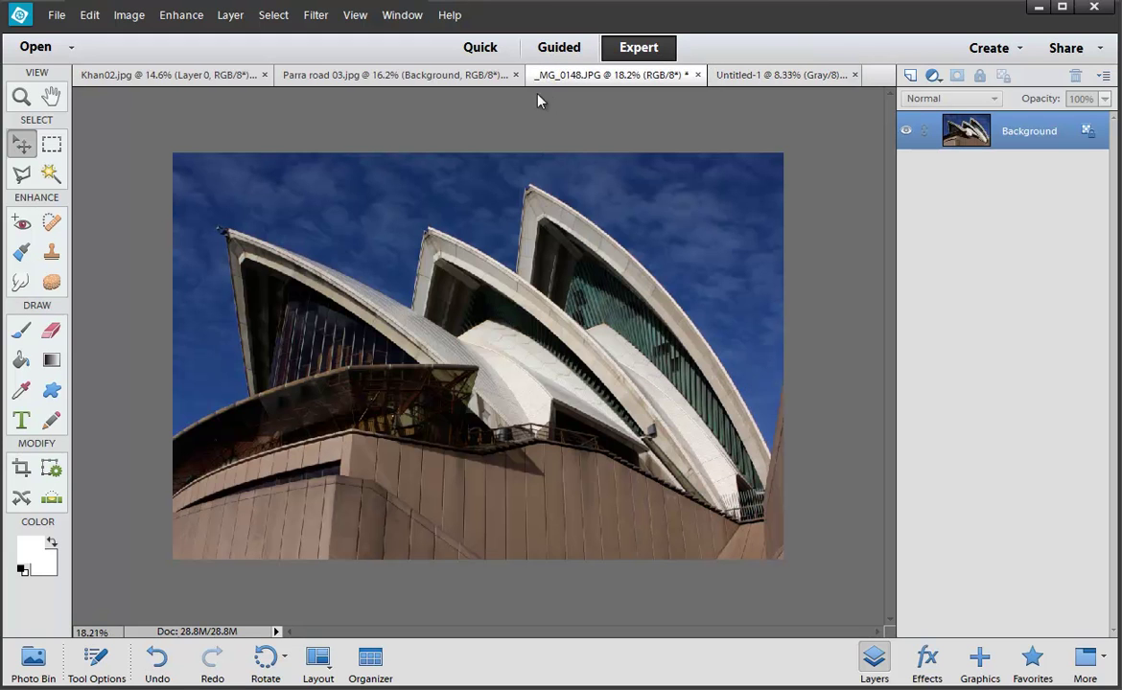
click(34, 659)
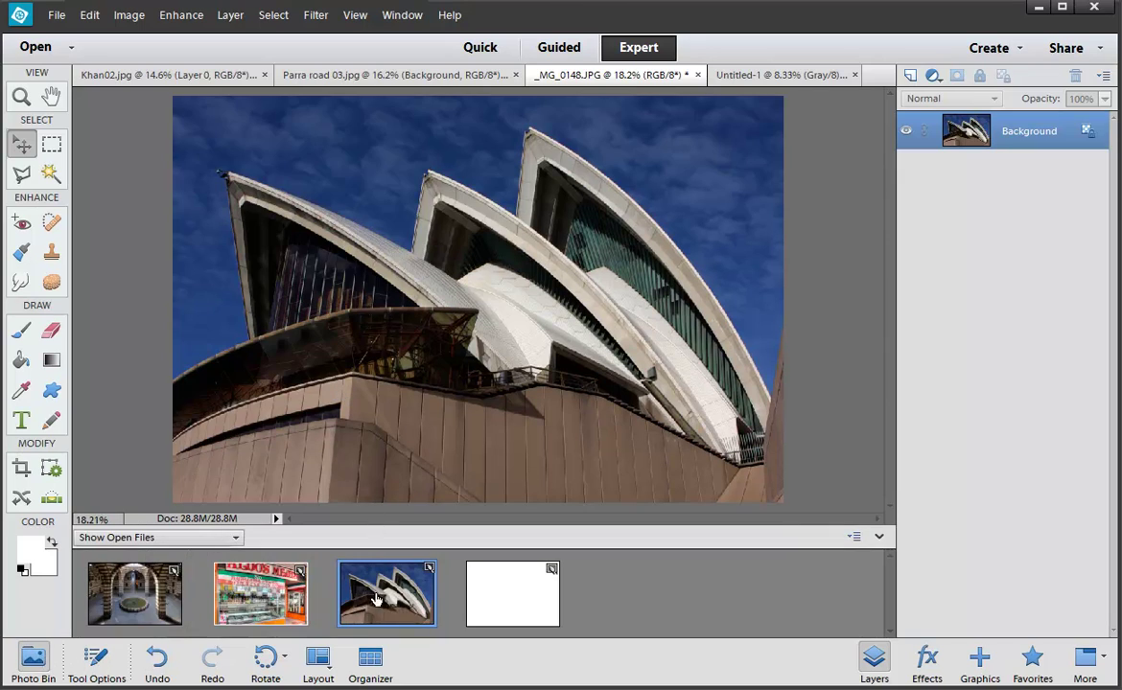
click(475, 596)
drag(391, 612, 450, 331)
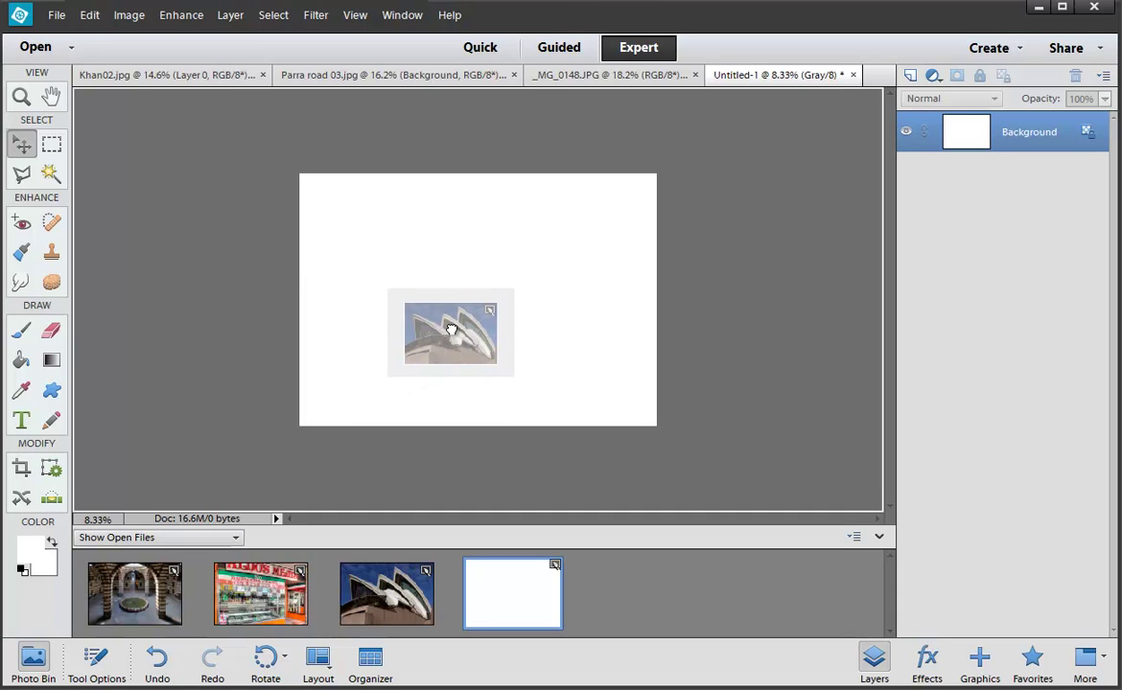
drag(450, 331, 453, 333)
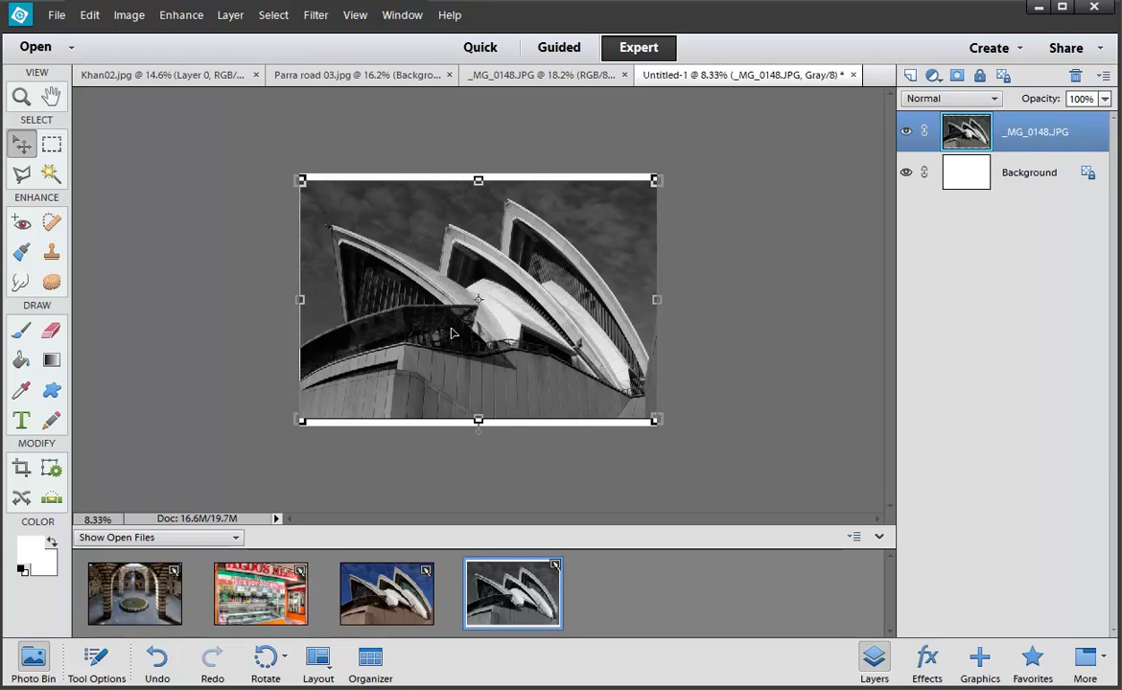
key(ctrl+z)
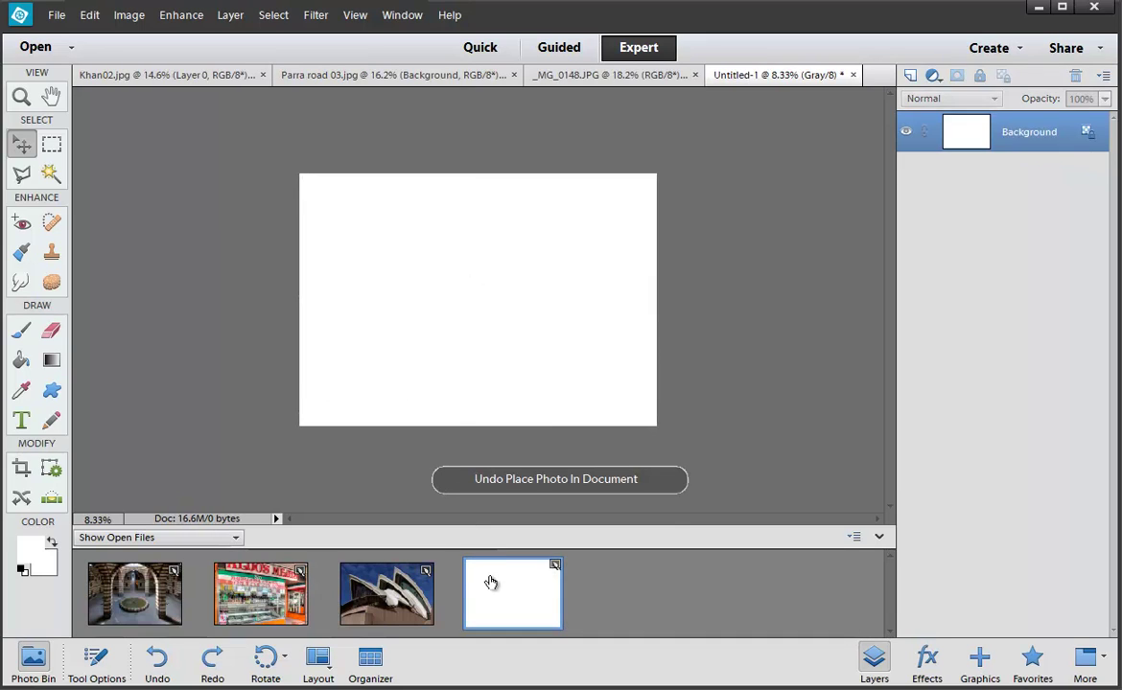
Close the untitled blank document without saving its changes
right_click(493, 580)
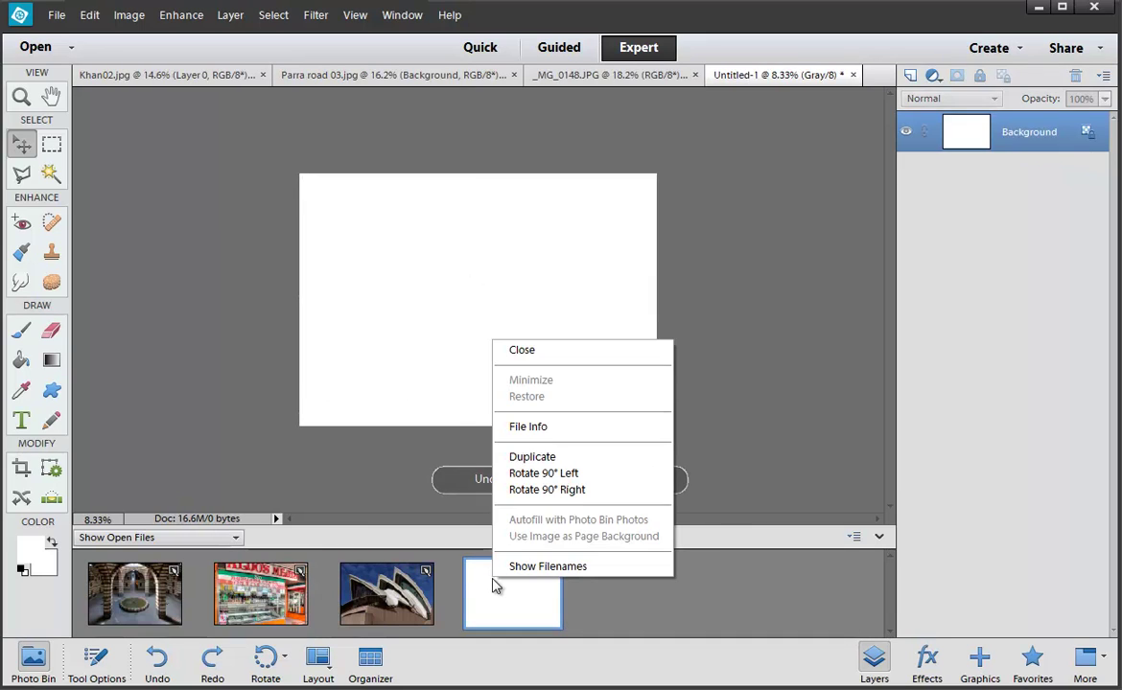
click(550, 351)
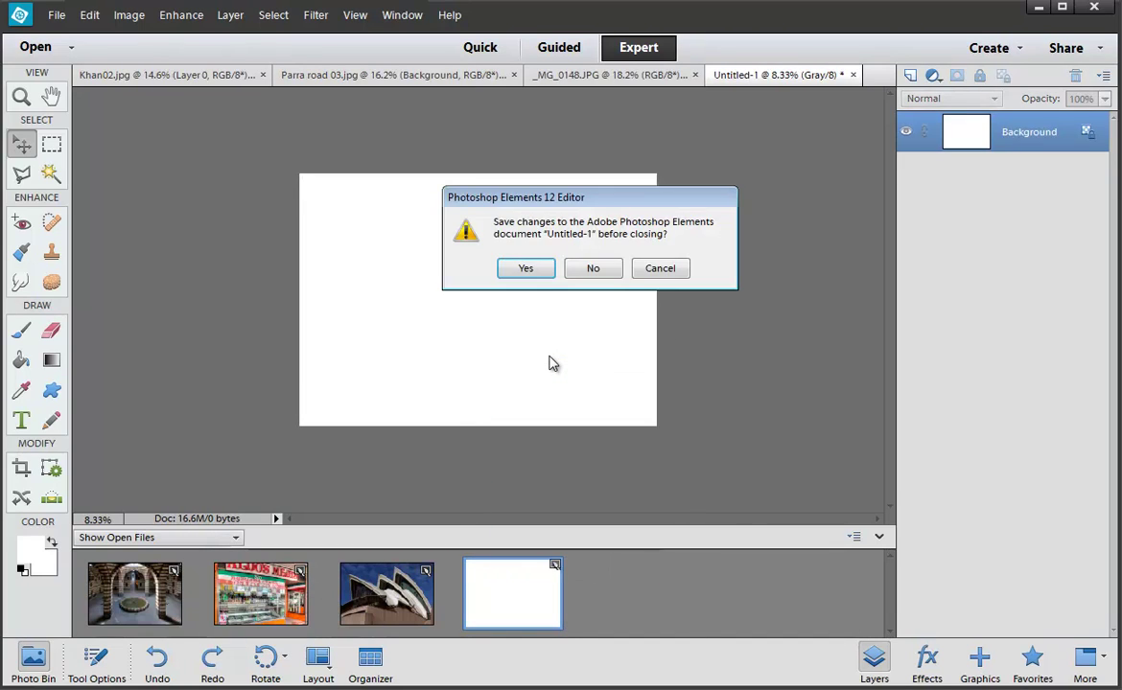
click(577, 271)
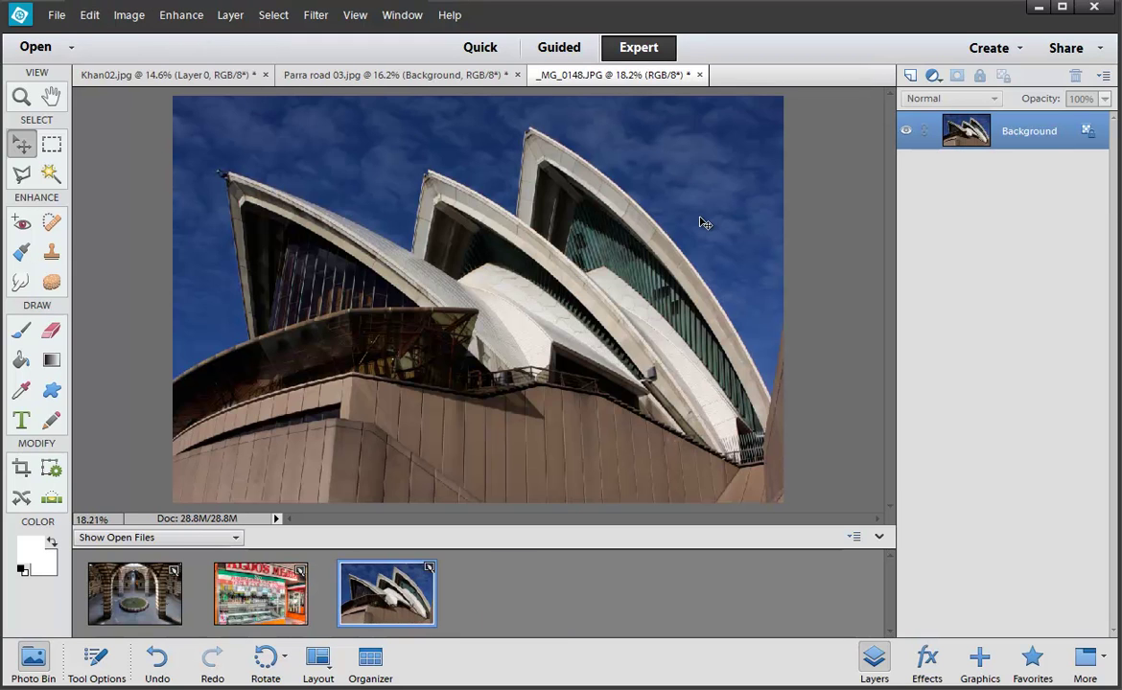
Create a blank A3 document from the International Paper preset with the color mode set to RGB Color
key(ctrl+n)
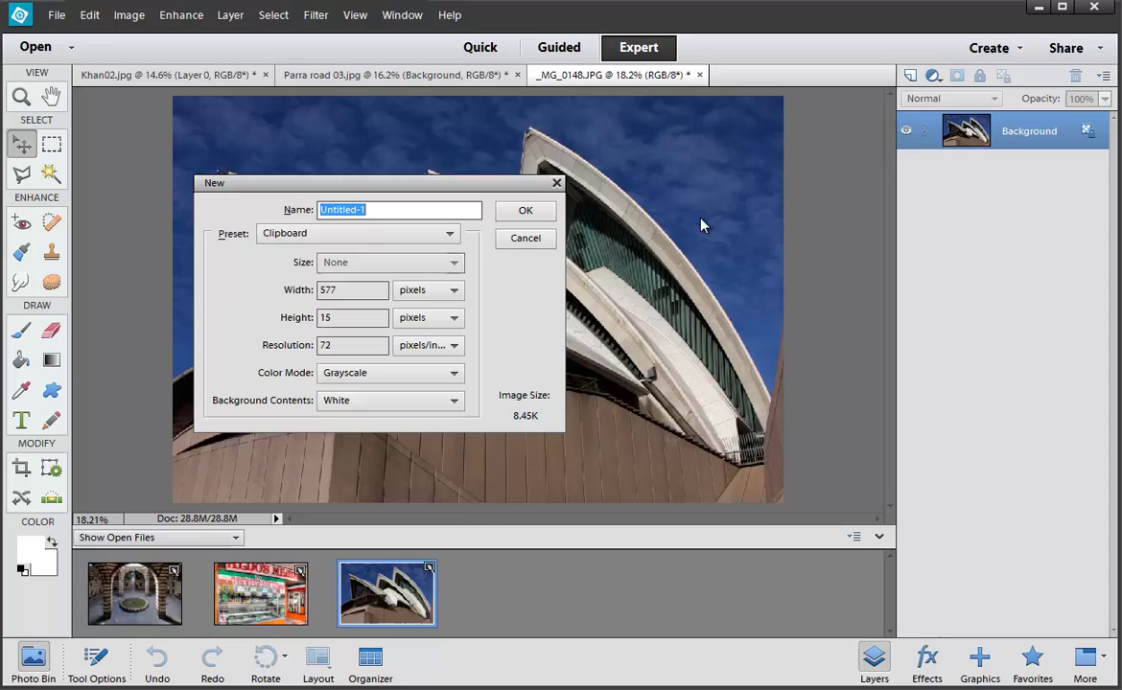
click(384, 233)
click(373, 309)
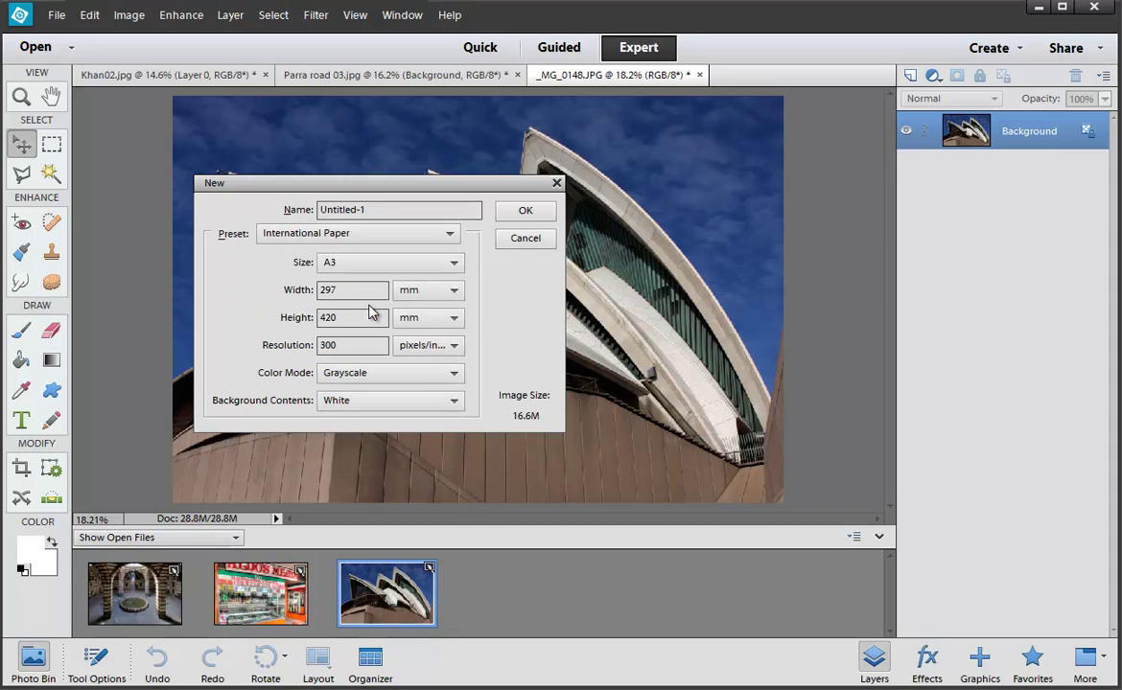
click(370, 380)
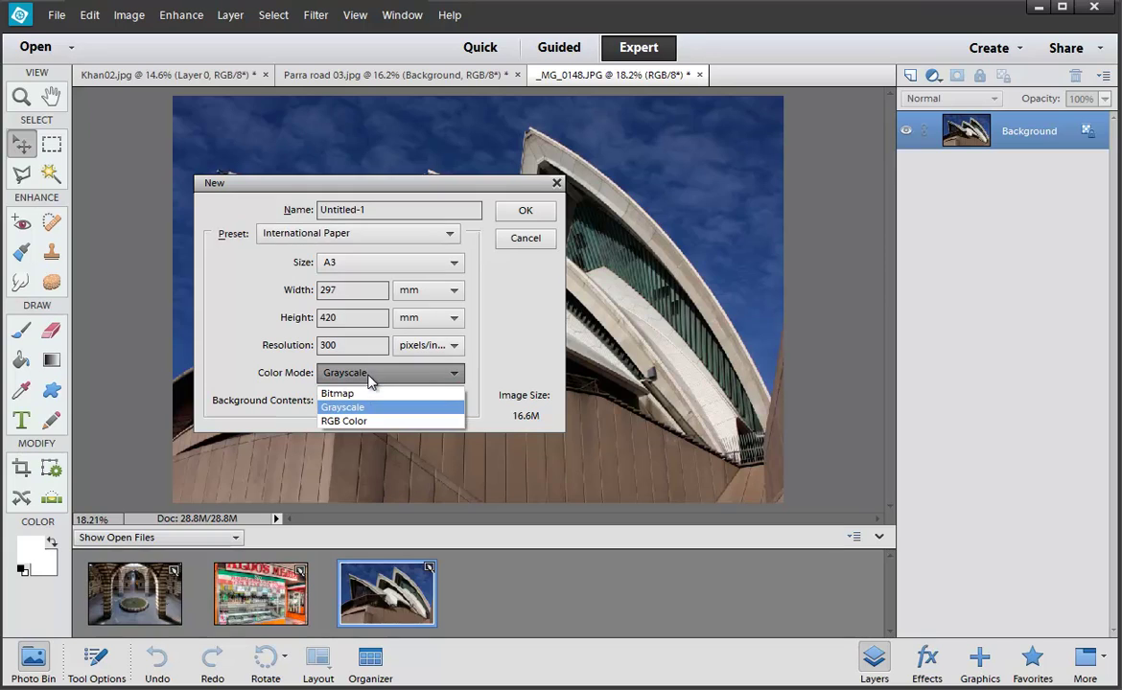
click(372, 423)
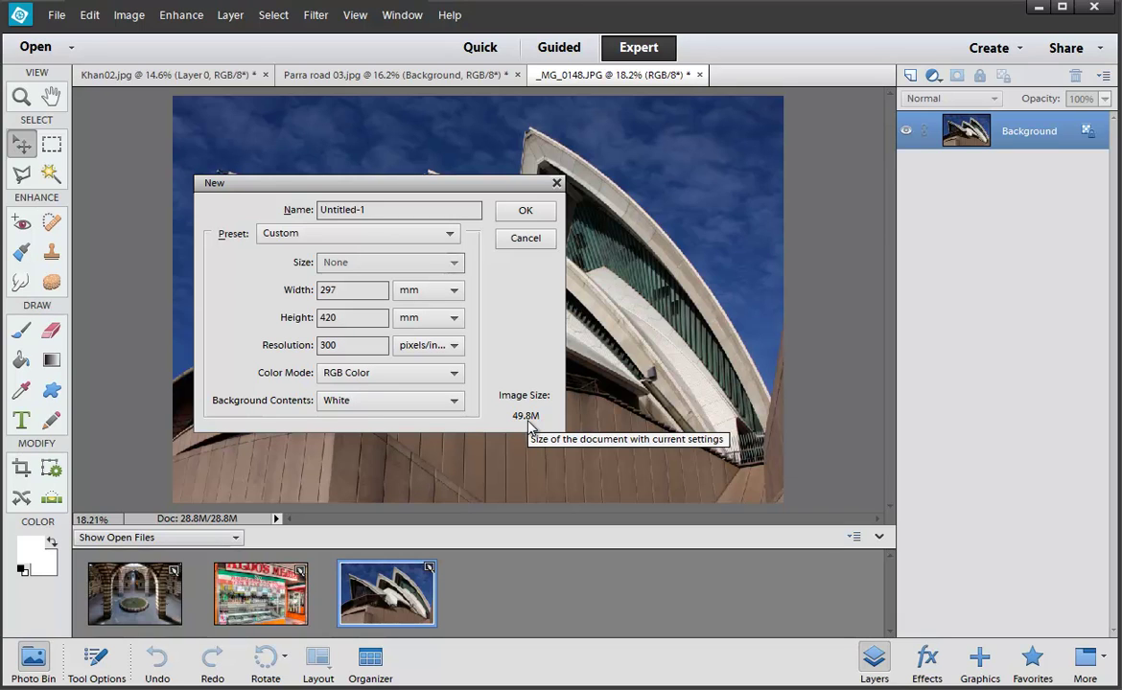
click(533, 213)
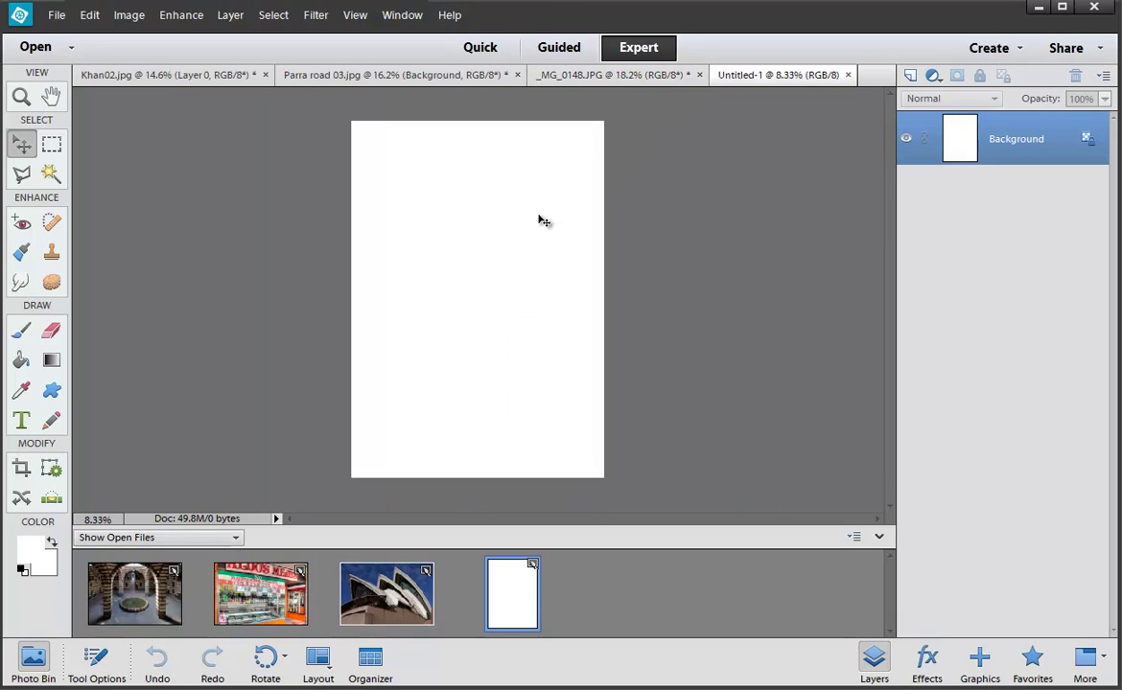
Rotate the new A3 document 90° right into landscape orientation
click(138, 16)
mouse_move(142, 35)
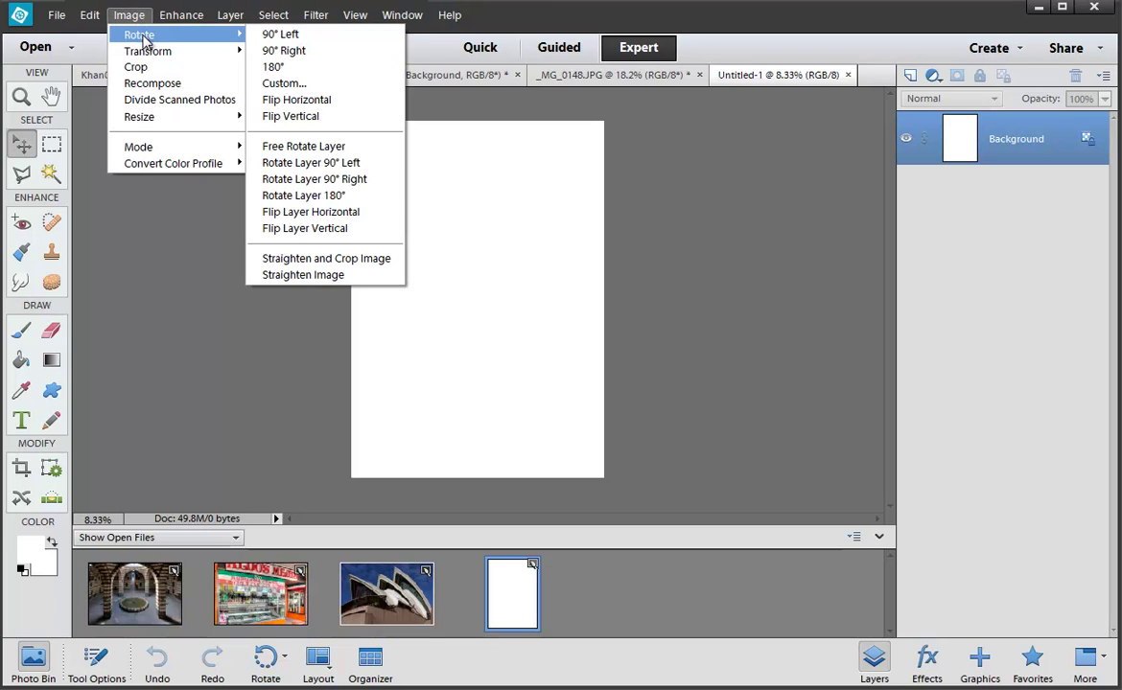
click(287, 51)
Place the _MG_0148.JPG photo on the landscape page and scale it to 49.24% within the page's upper-left quarter
drag(382, 584, 454, 326)
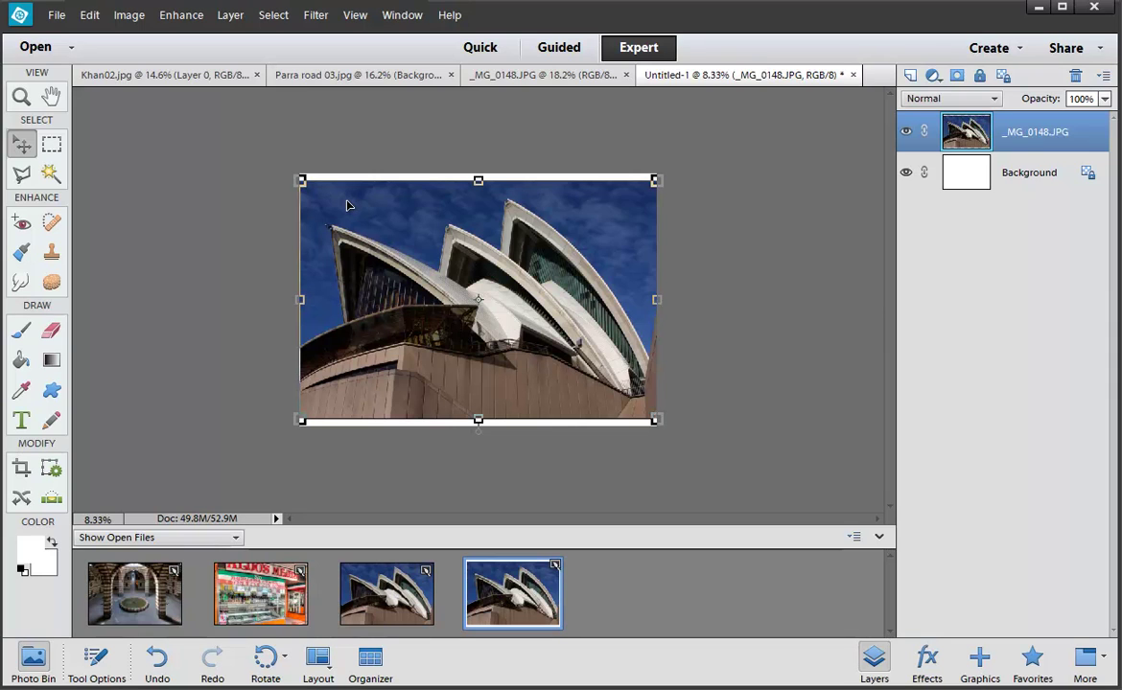
drag(348, 205, 319, 209)
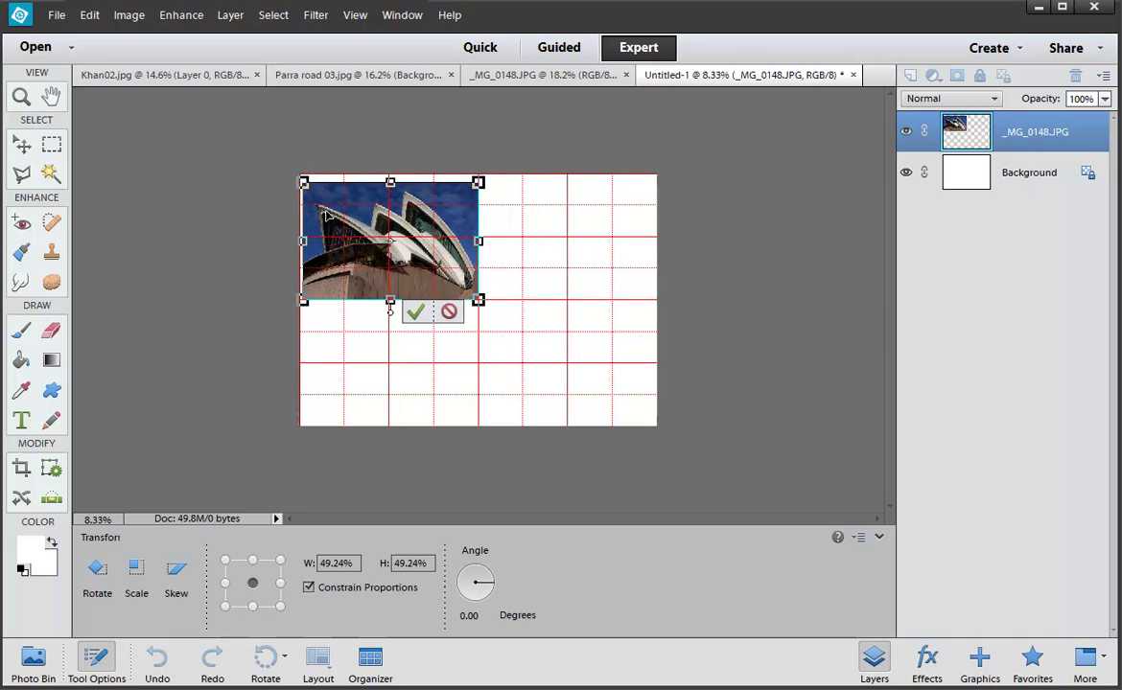
click(415, 311)
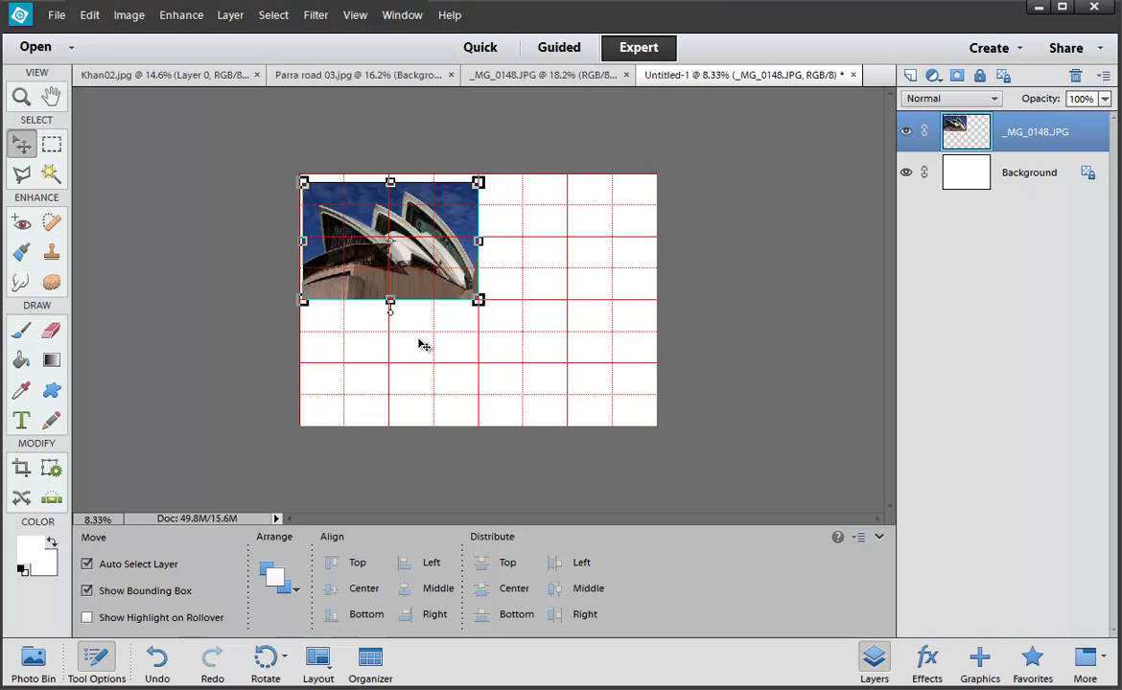
Hide the grid and bounding box, and move the opera house photo flush into the page's upper-left corner
key(ctrl+apostrophe)
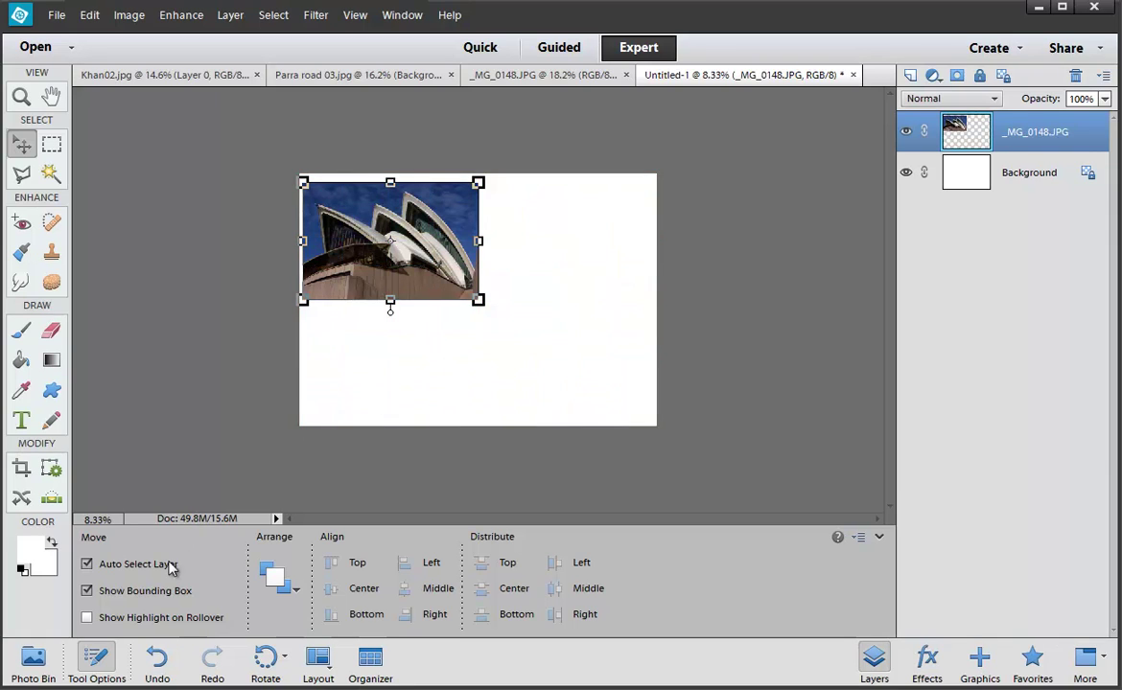
click(144, 591)
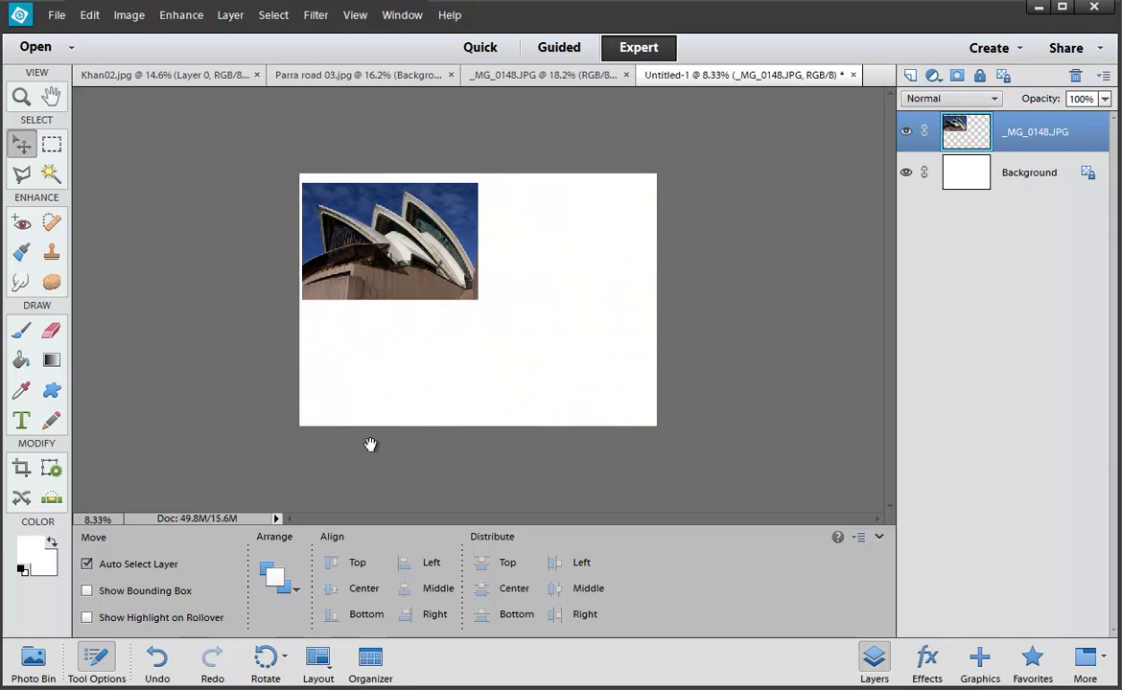
key(ctrl+equal)
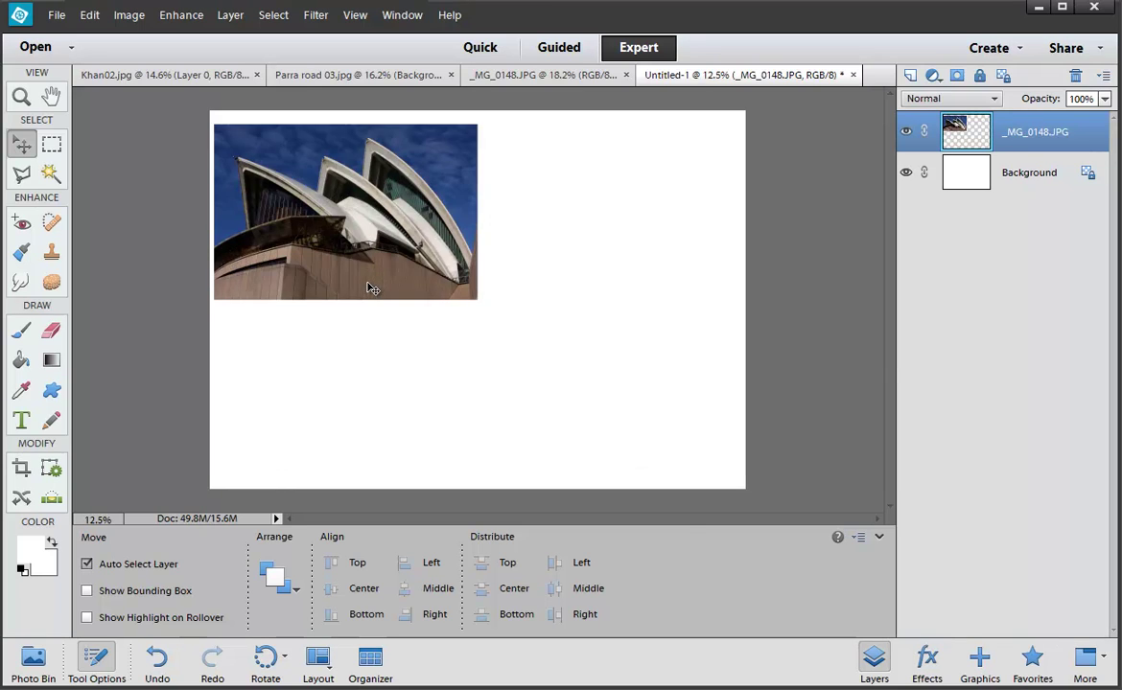
key(ctrl+equal)
click(95, 659)
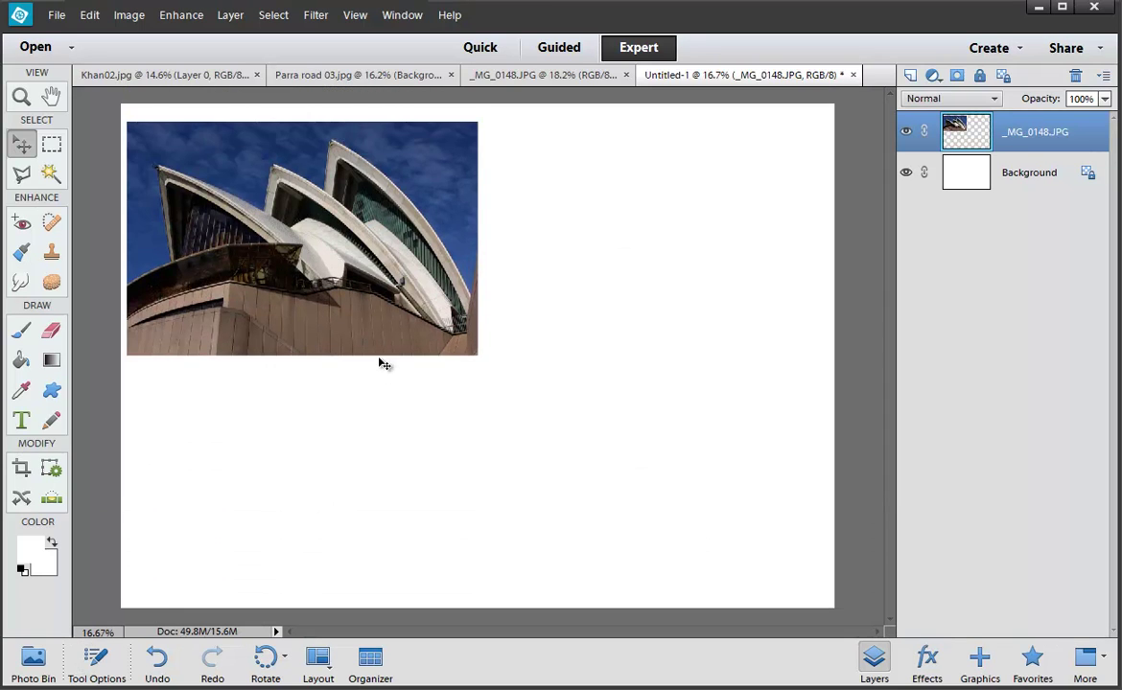
drag(375, 333, 371, 316)
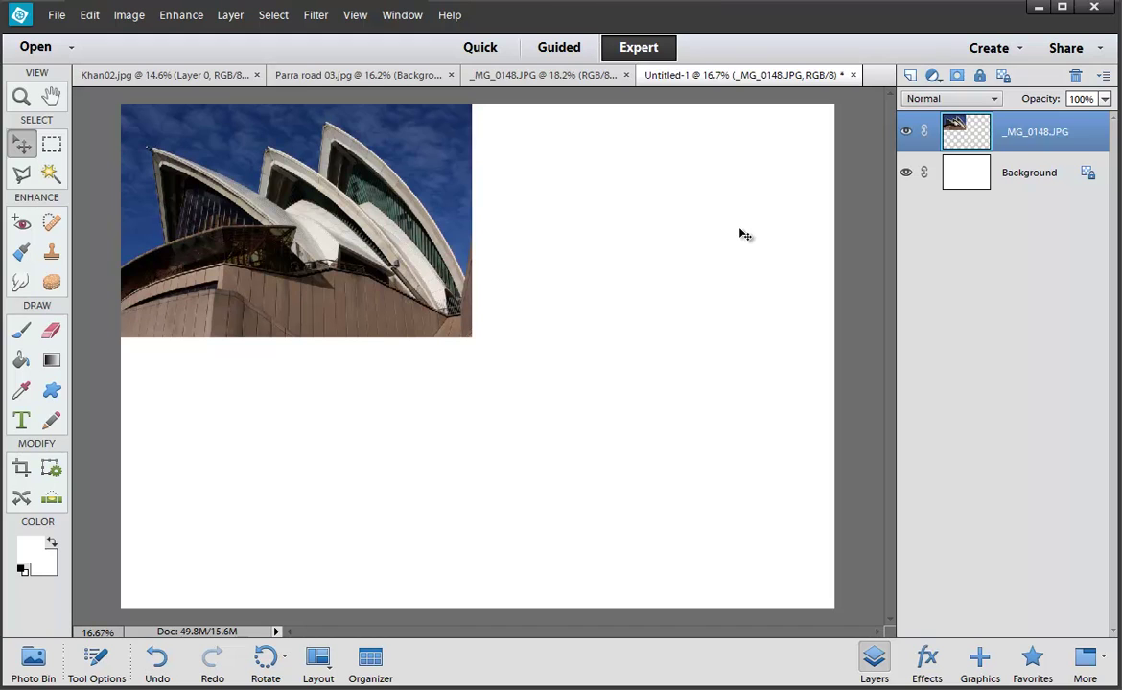
mouse_move(324, 259)
mouse_down()
mouse_move(479, 280)
mouse_move(358, 271)
mouse_move(319, 243)
mouse_up()
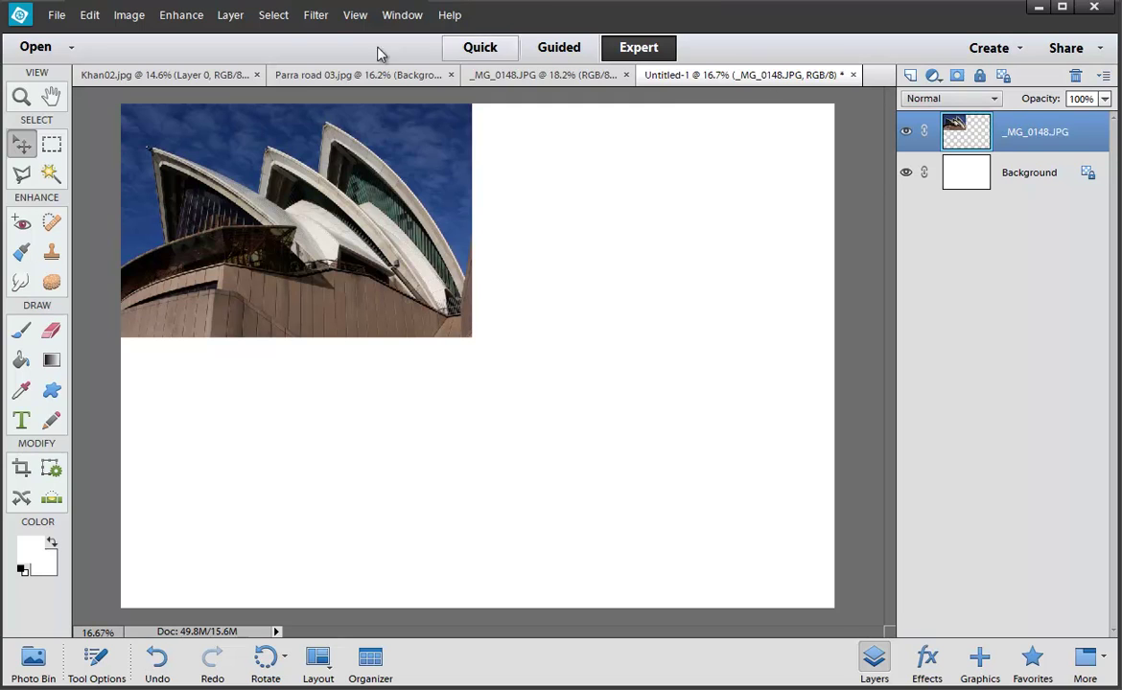
Duplicate the _MG_0148.JPG layer and move the copy flush against the right edge of the original photo
click(230, 15)
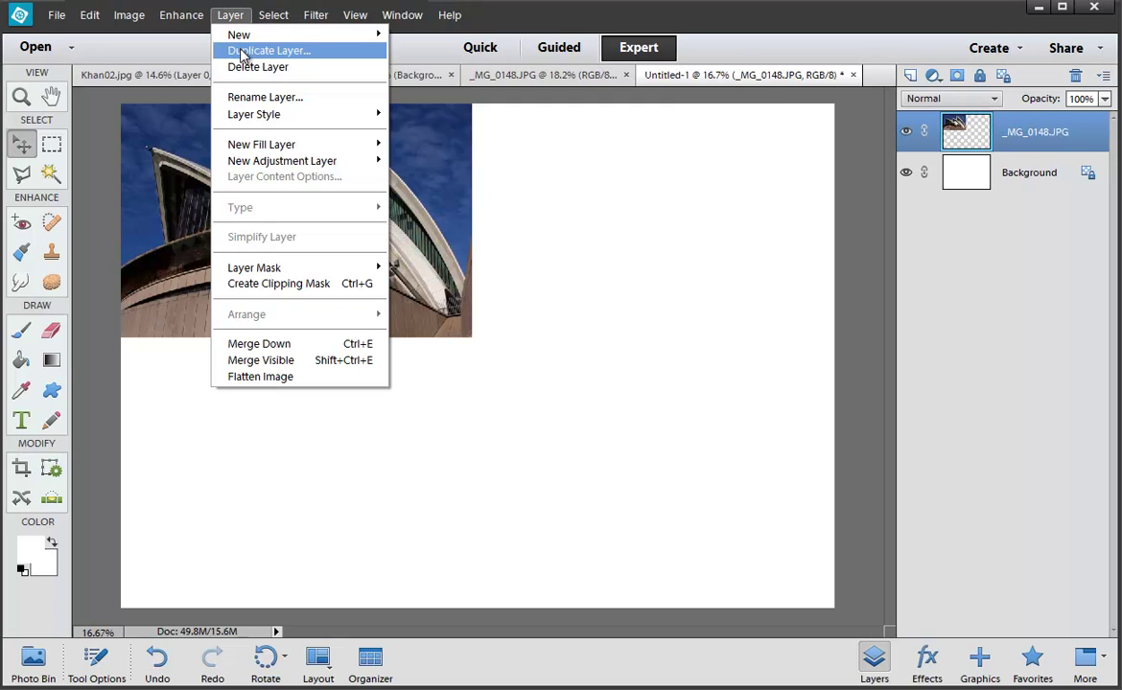
click(1054, 143)
drag(1025, 145, 911, 79)
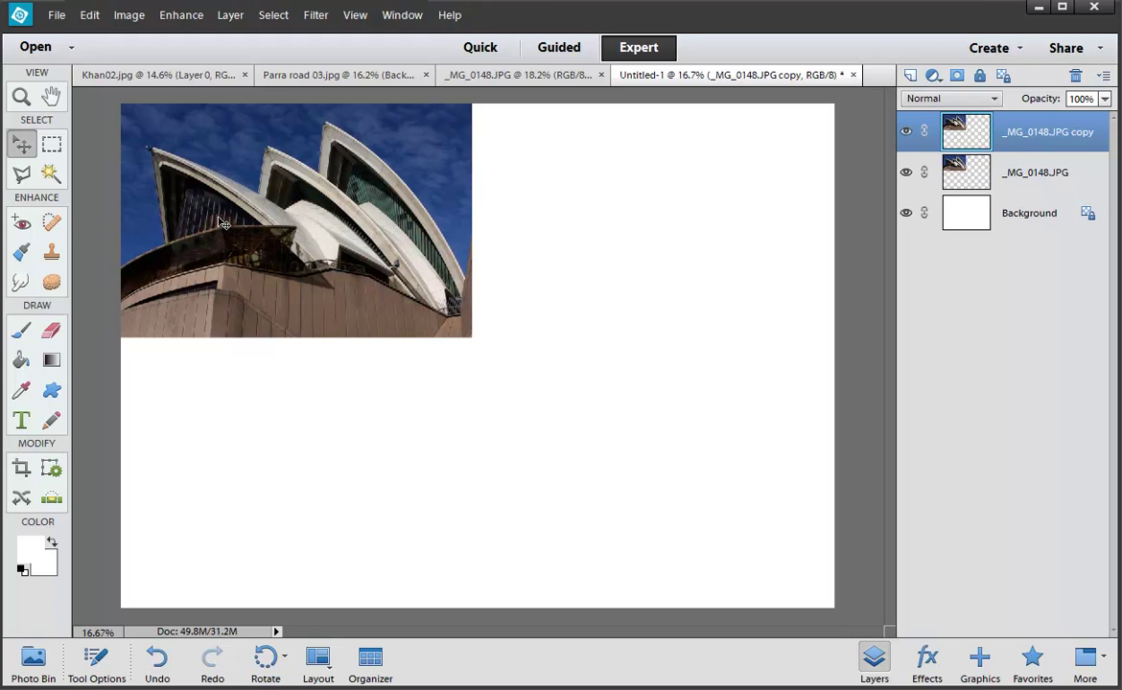
drag(220, 224, 568, 226)
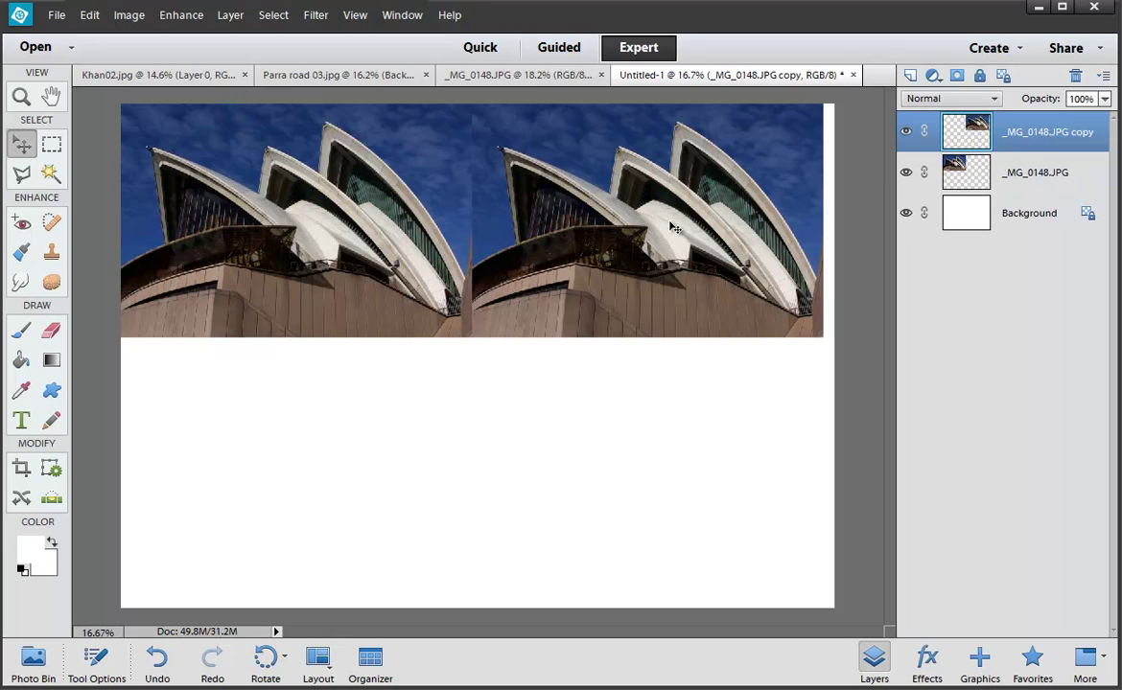
Flip the _MG_0148.JPG copy layer horizontally to mirror the original photo
click(131, 15)
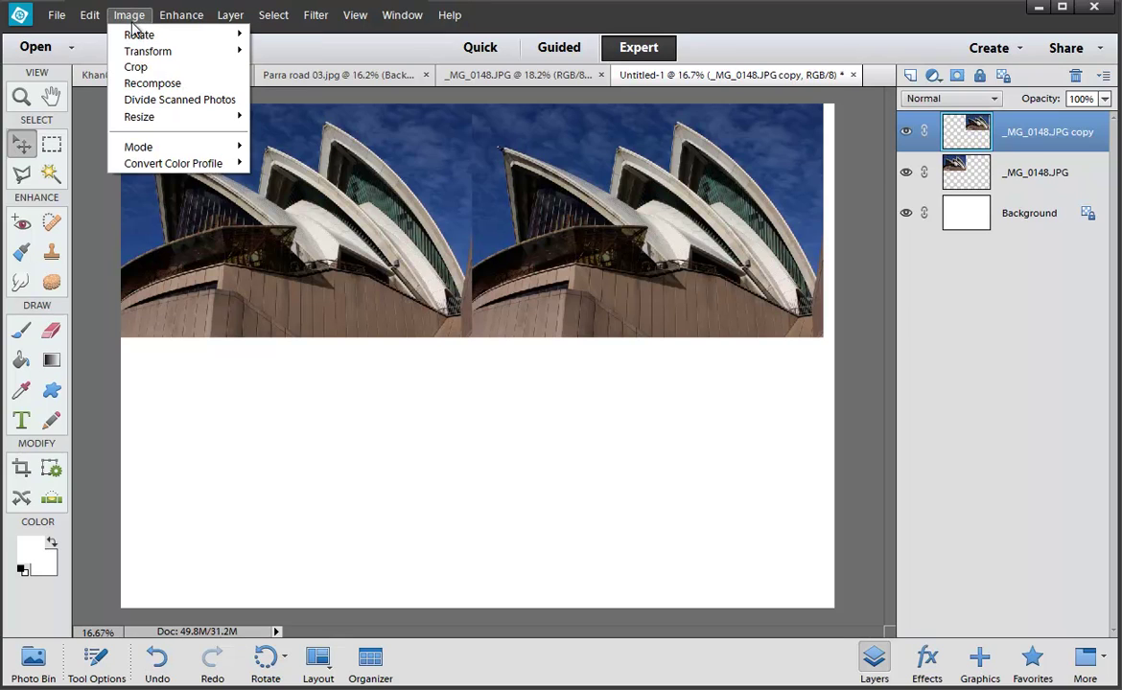
mouse_move(125, 39)
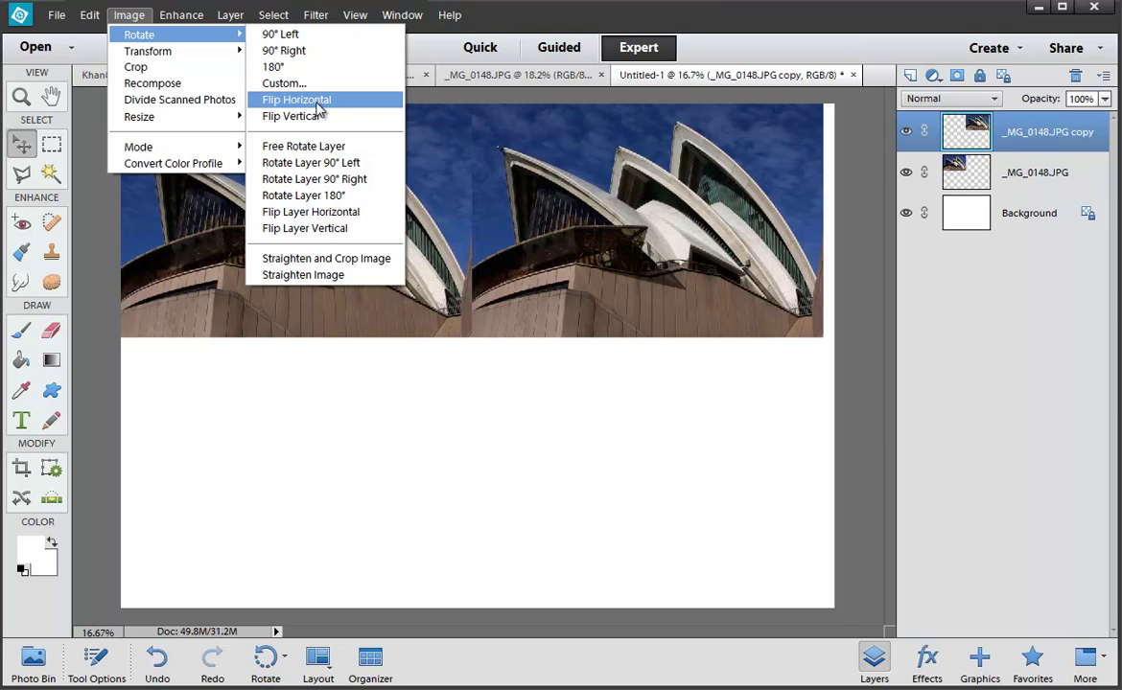
click(327, 213)
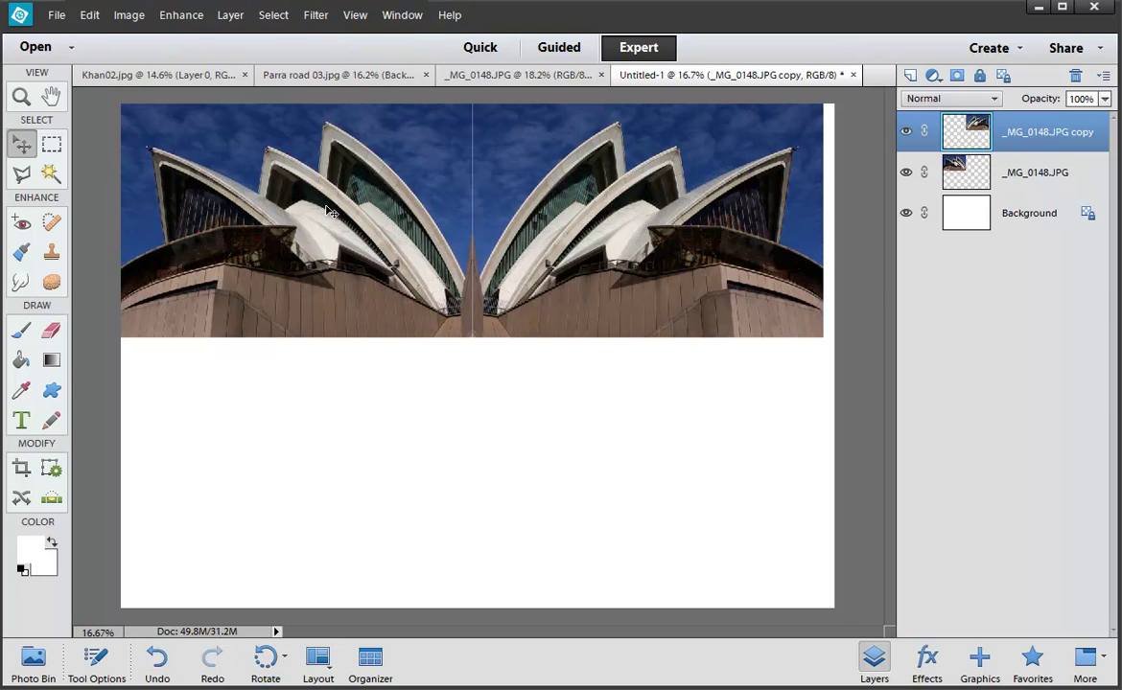
Try nudging the mirrored copy left over the seam with the original photo, and undo the nudge
click(513, 368)
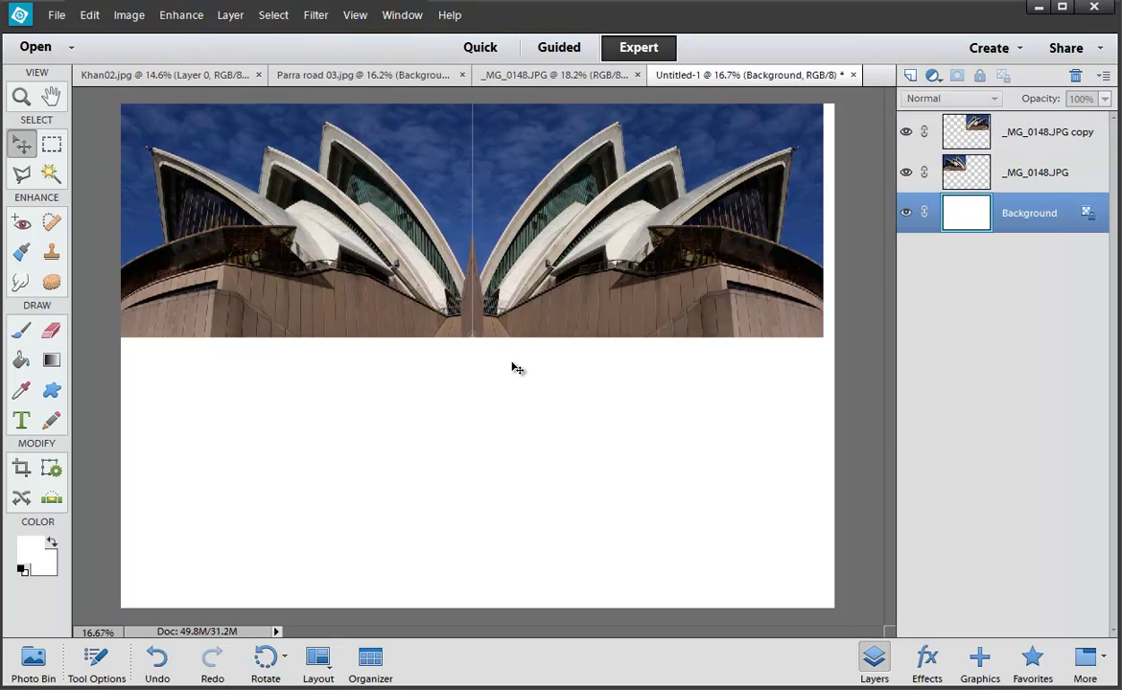
click(530, 315)
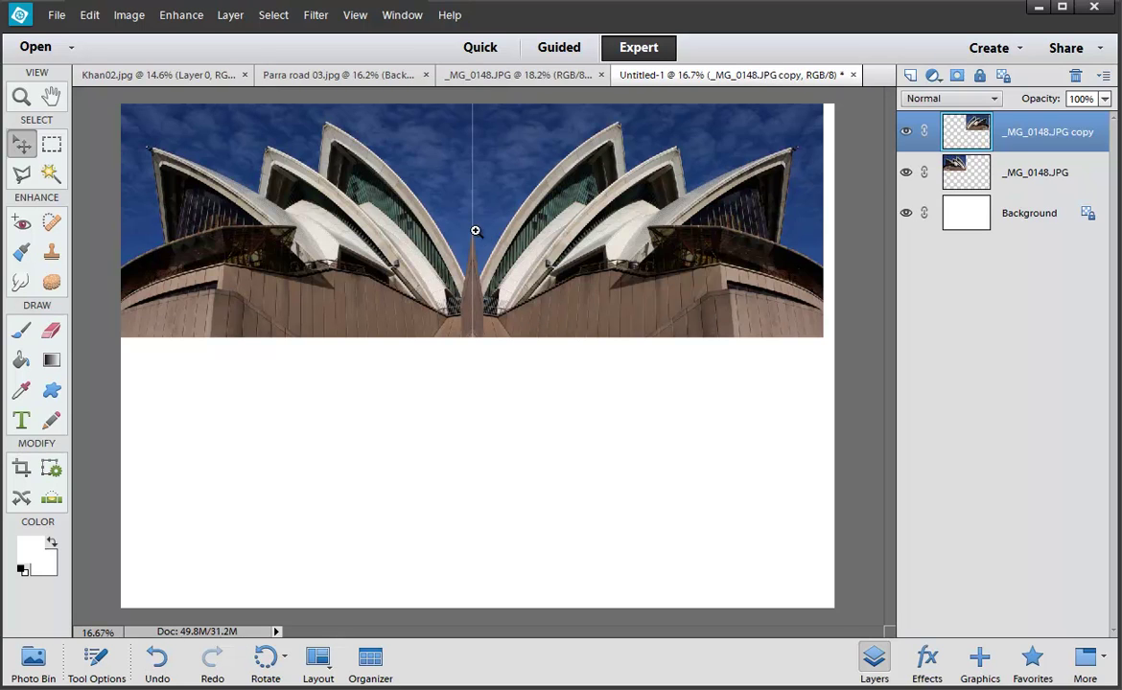
drag(496, 253, 432, 202)
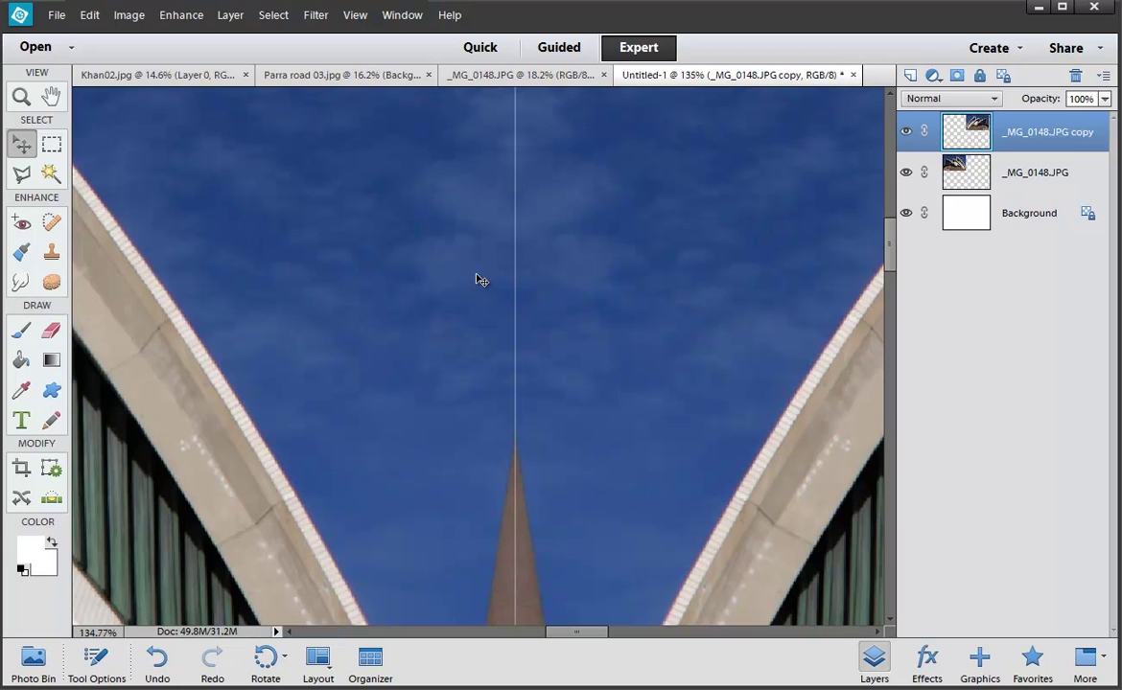
key(Left)
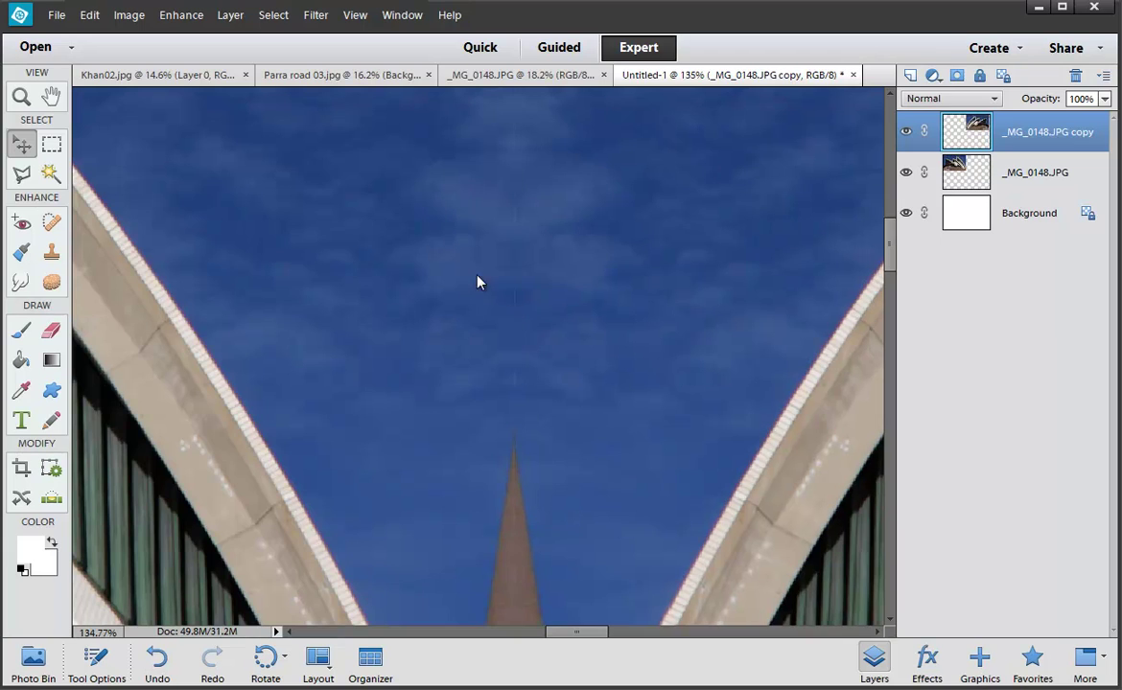
key(Left)
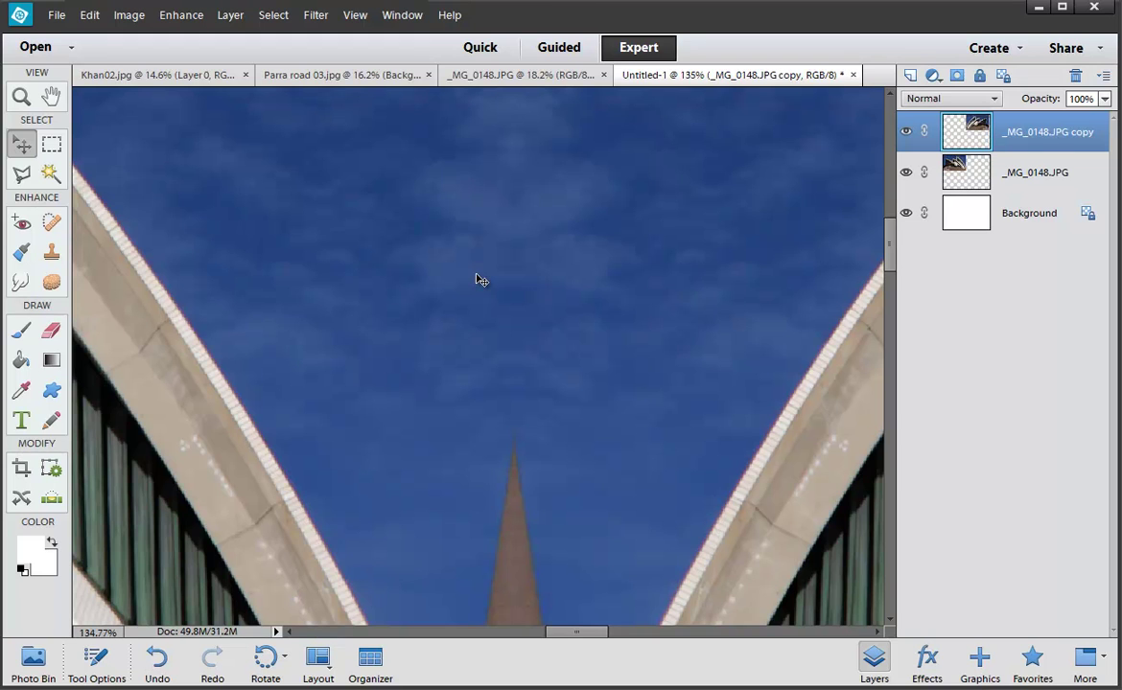
key(ctrl+minus)
key(ctrl+minus)
key(ctrl+minus)
key(ctrl+minus)
key(ctrl+minus)
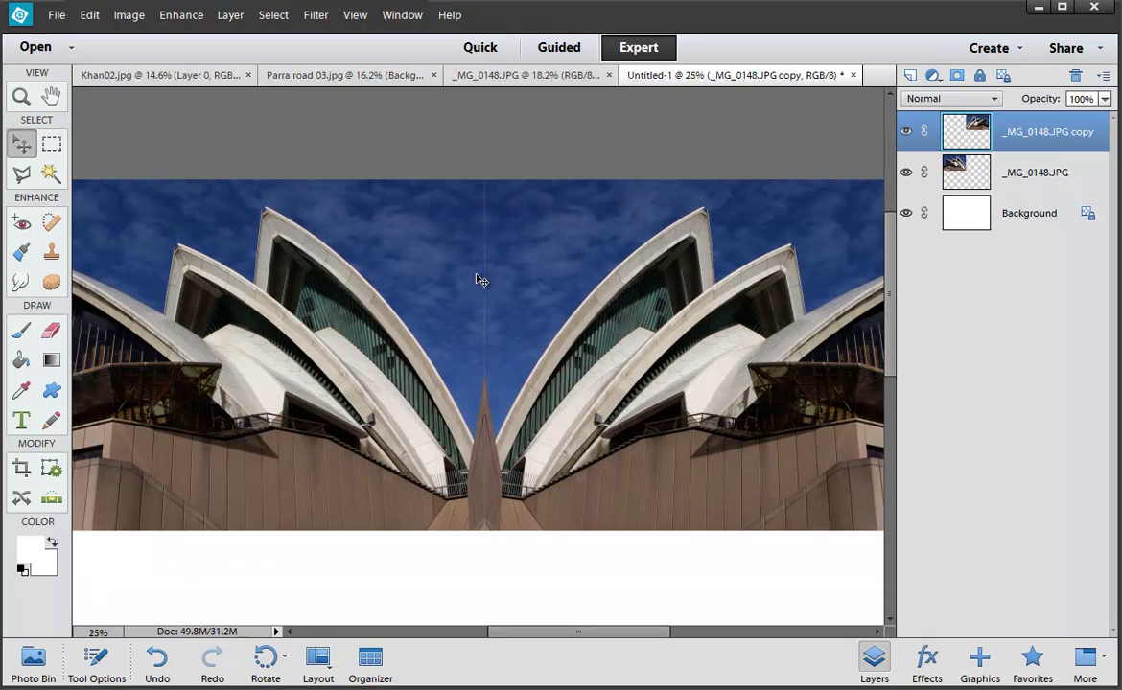
key(ctrl+minus)
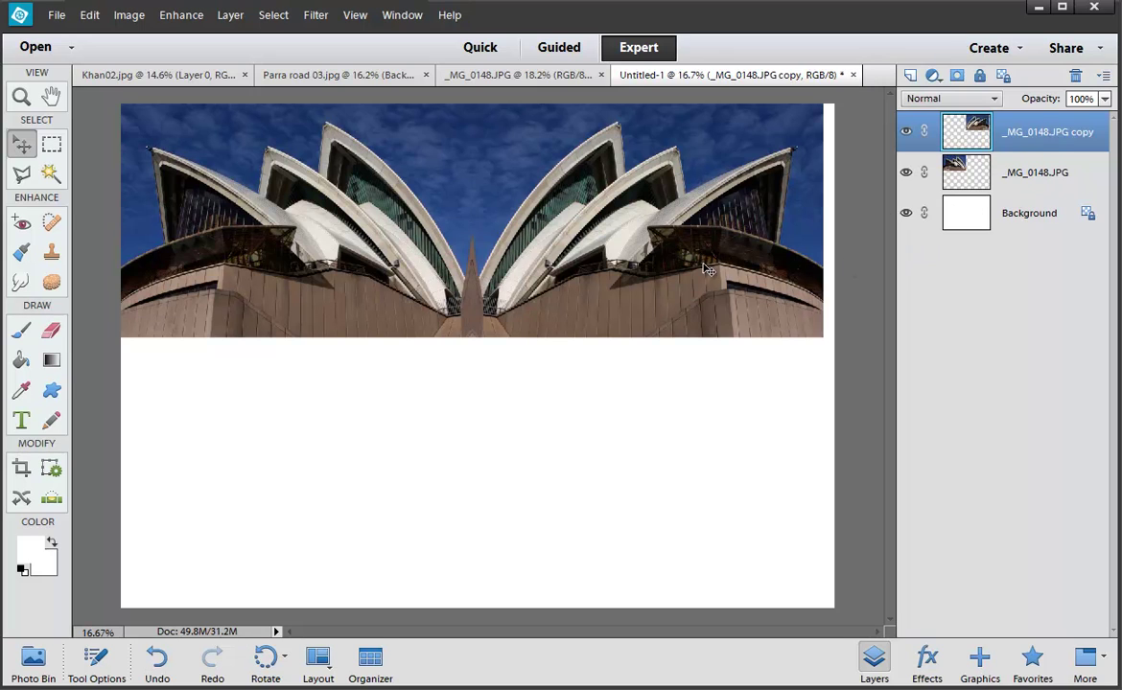
drag(706, 270, 676, 364)
key(ctrl+z)
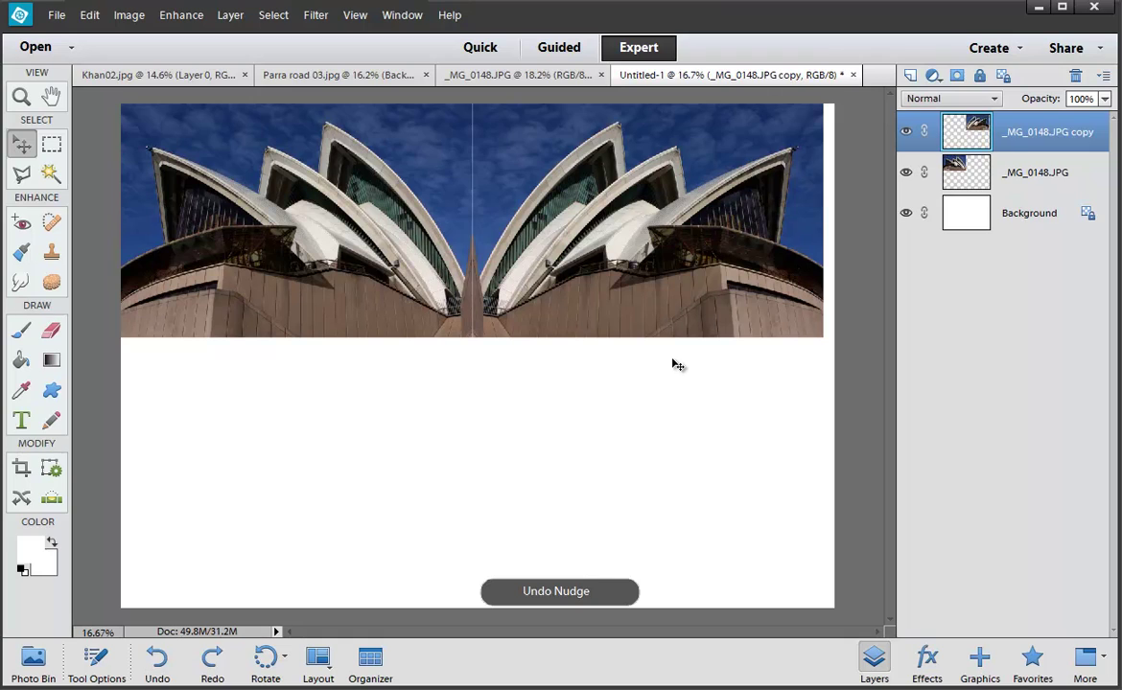
Nudge the mirrored copy left in two small increments to close the white seam between the photos
key(Left)
key(Left)
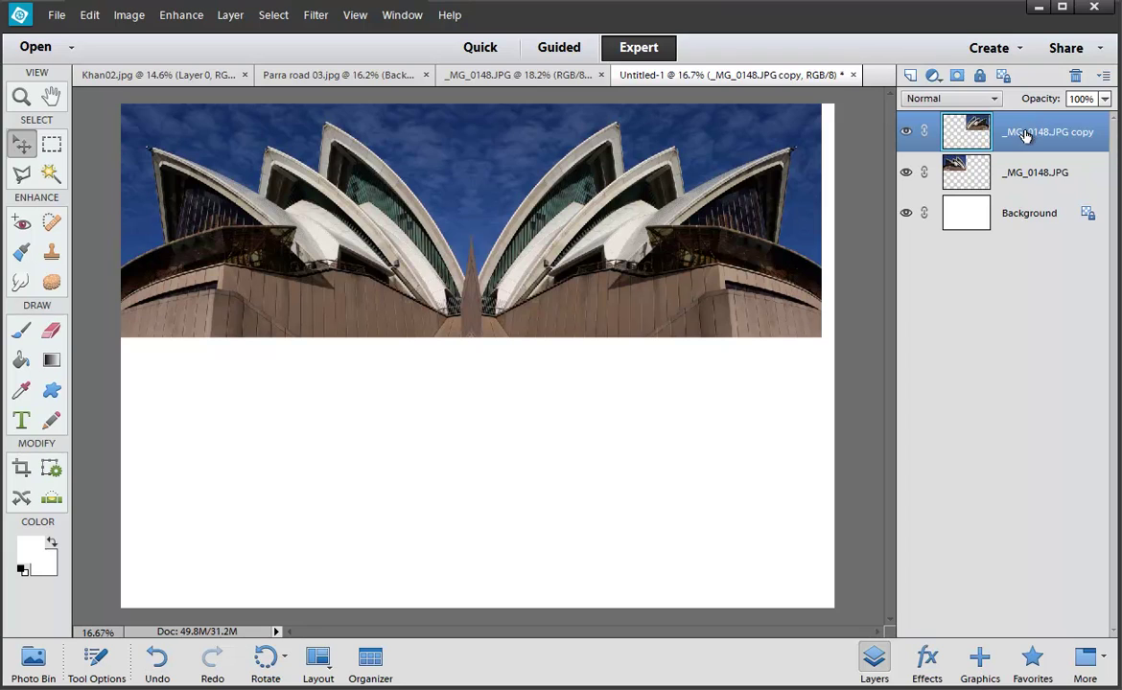
Select both opera house photo layers without the Background and move them together slightly down from the page's upper edge
click(1021, 216)
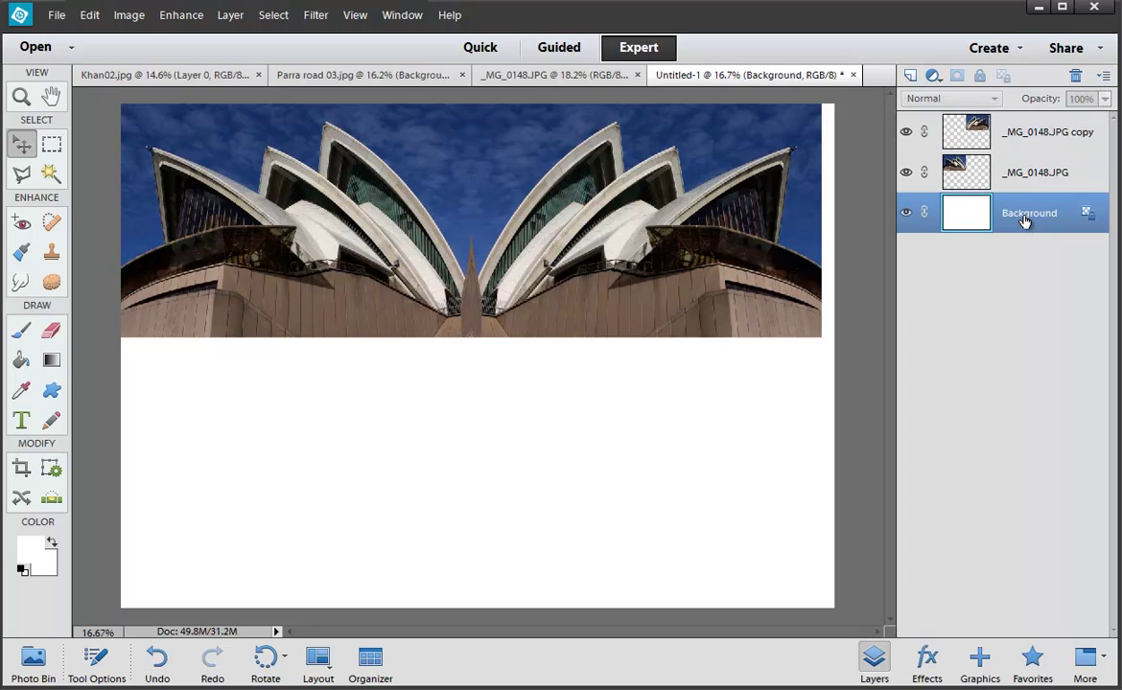
ctrl+click(1028, 172)
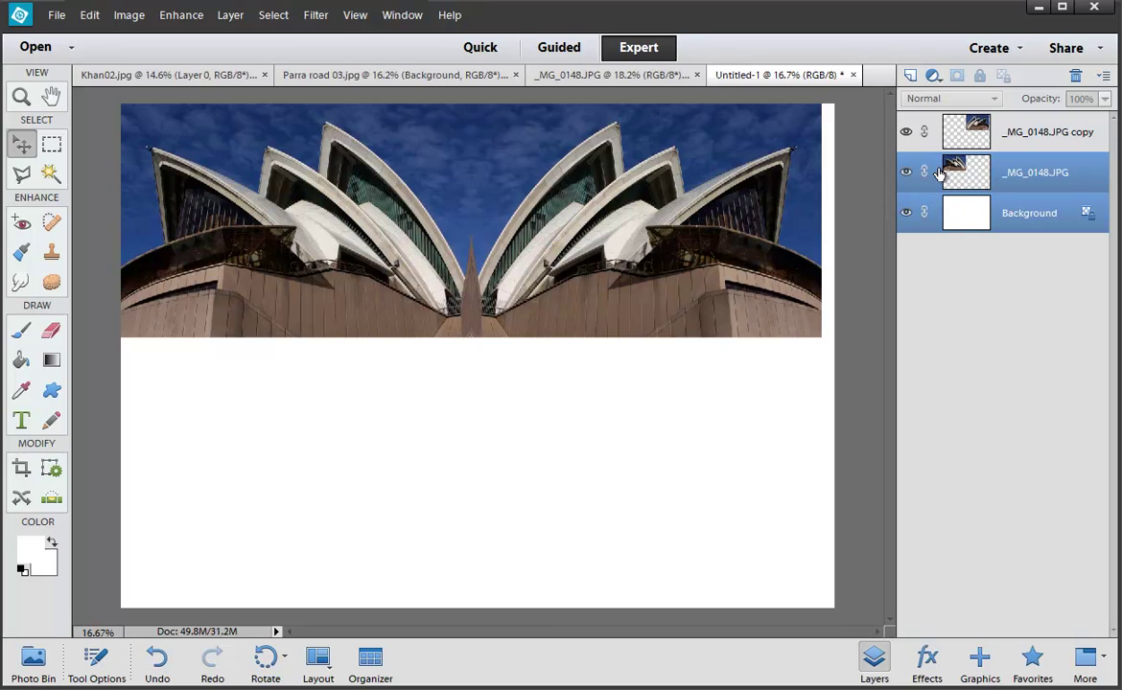
click(1011, 190)
click(1020, 140)
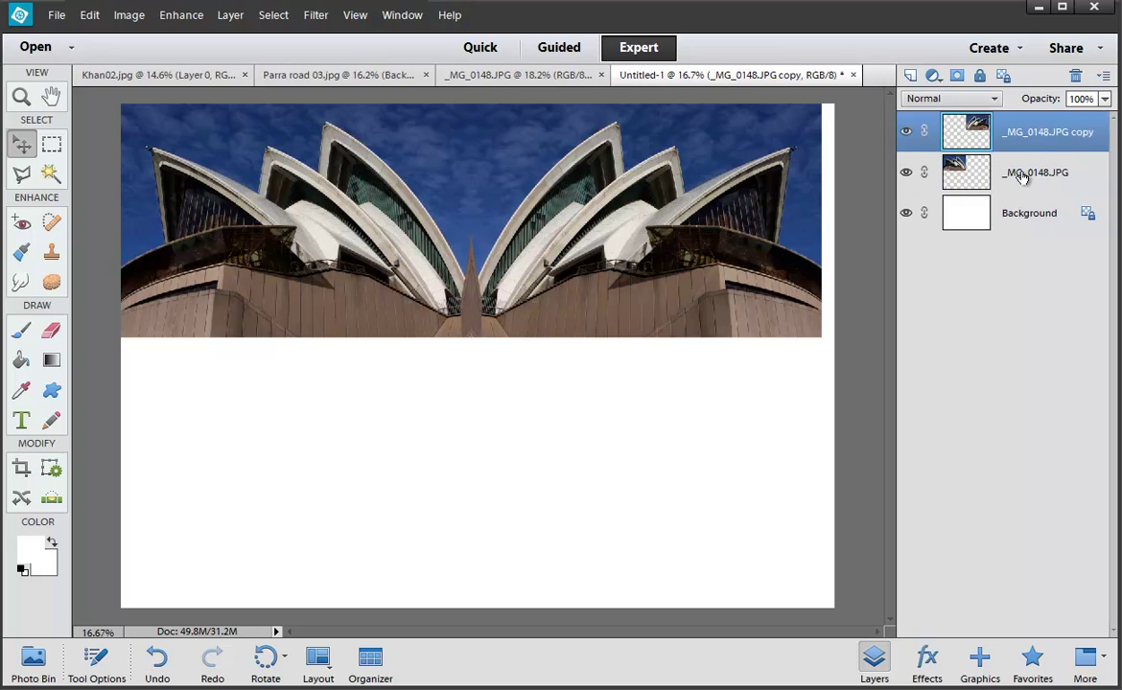
ctrl+click(1021, 177)
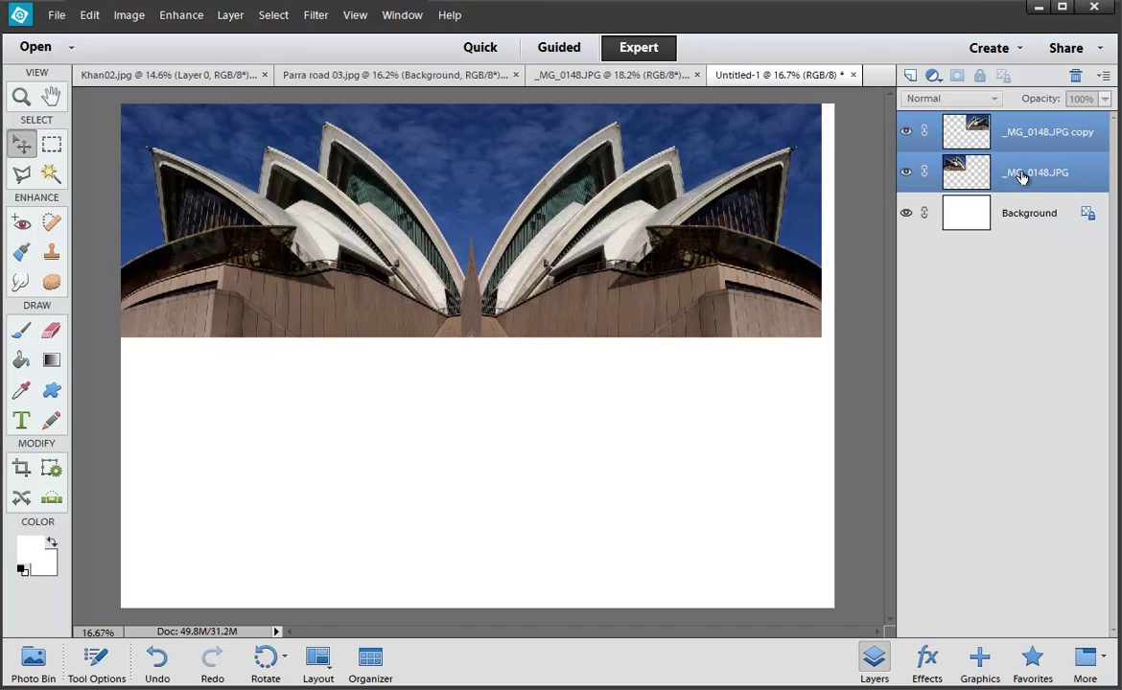
drag(705, 188, 769, 214)
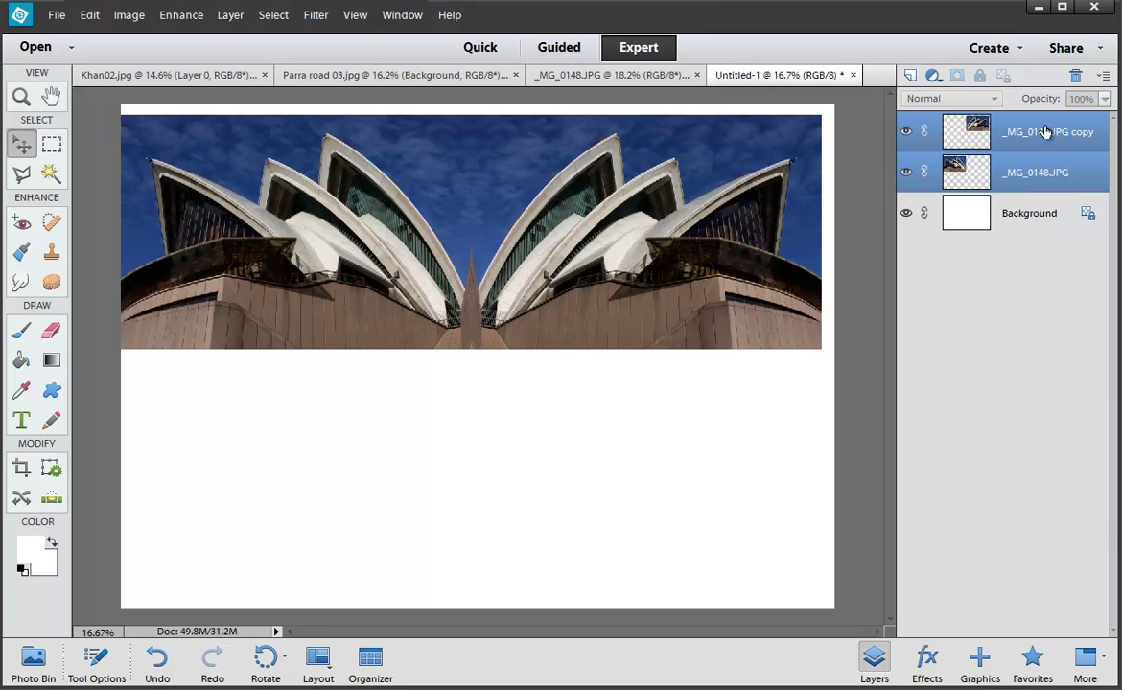
Link the two opera house photo layers and merge them into a single layer above the Background
click(1103, 74)
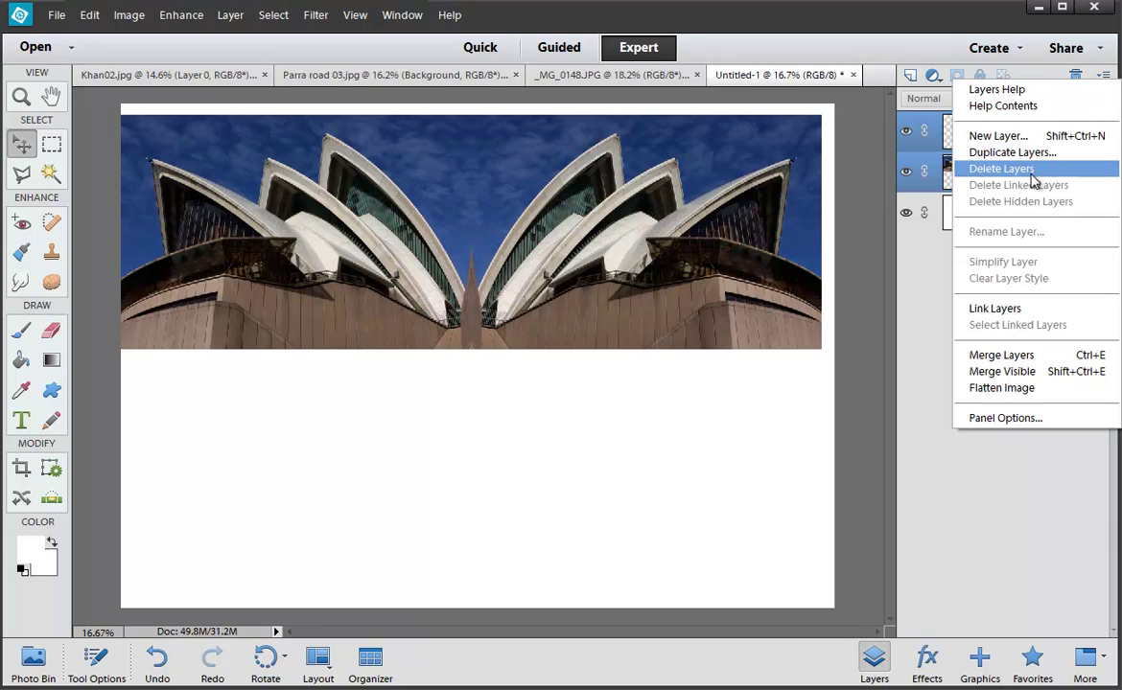
click(1008, 307)
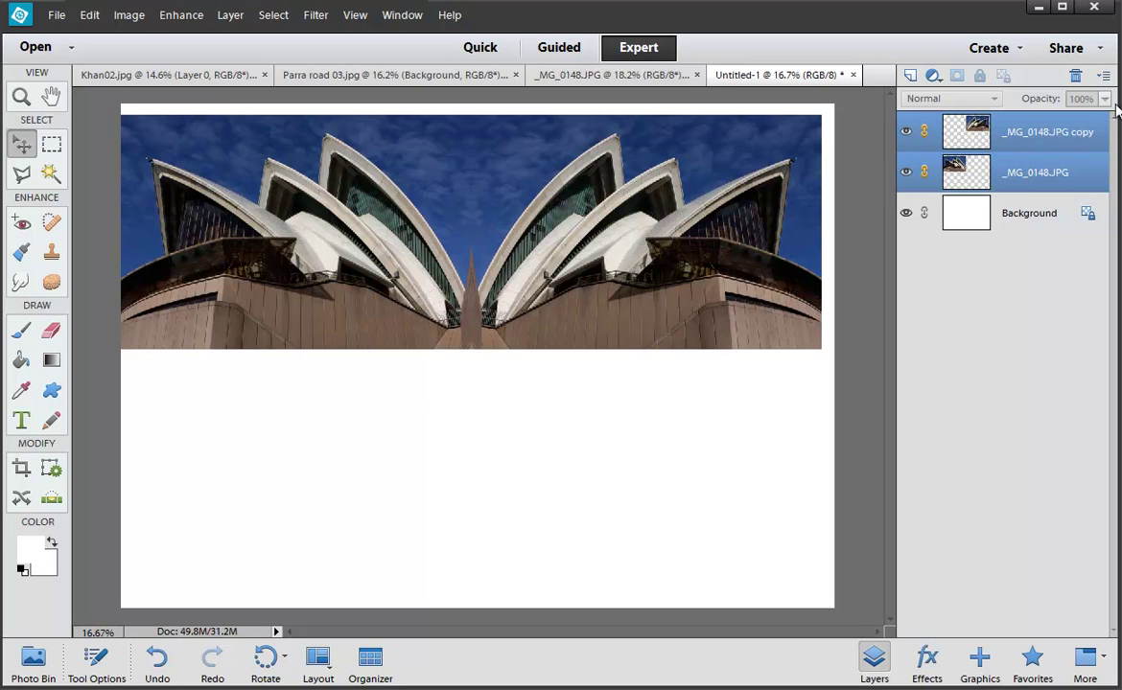
click(1104, 78)
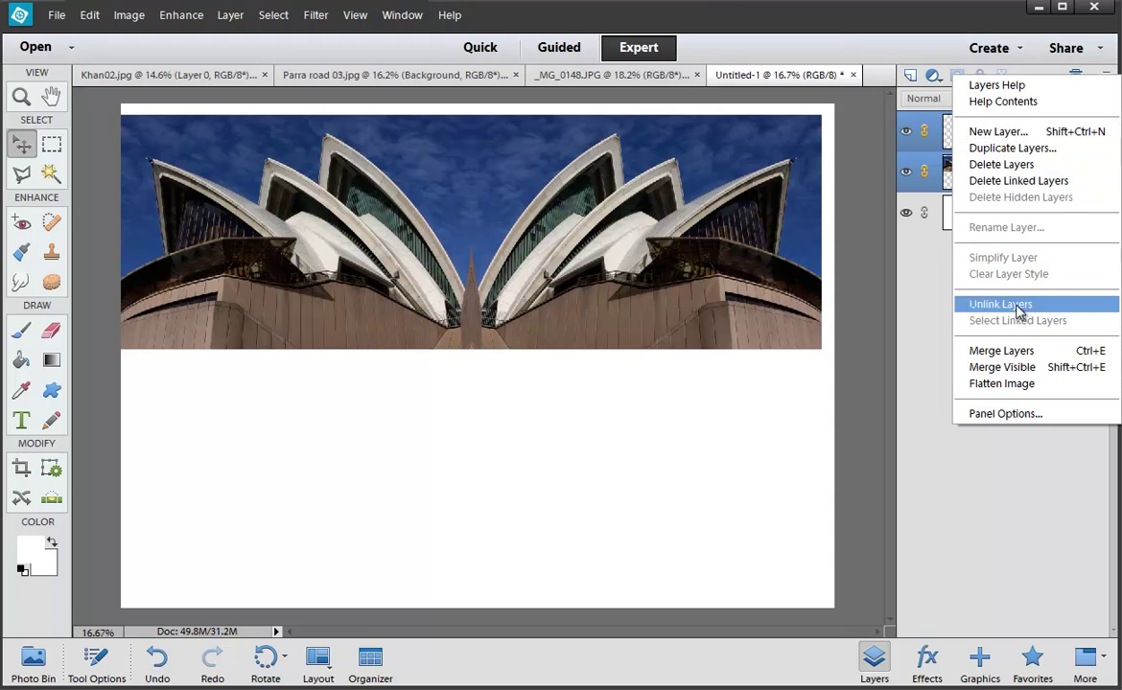
click(1013, 352)
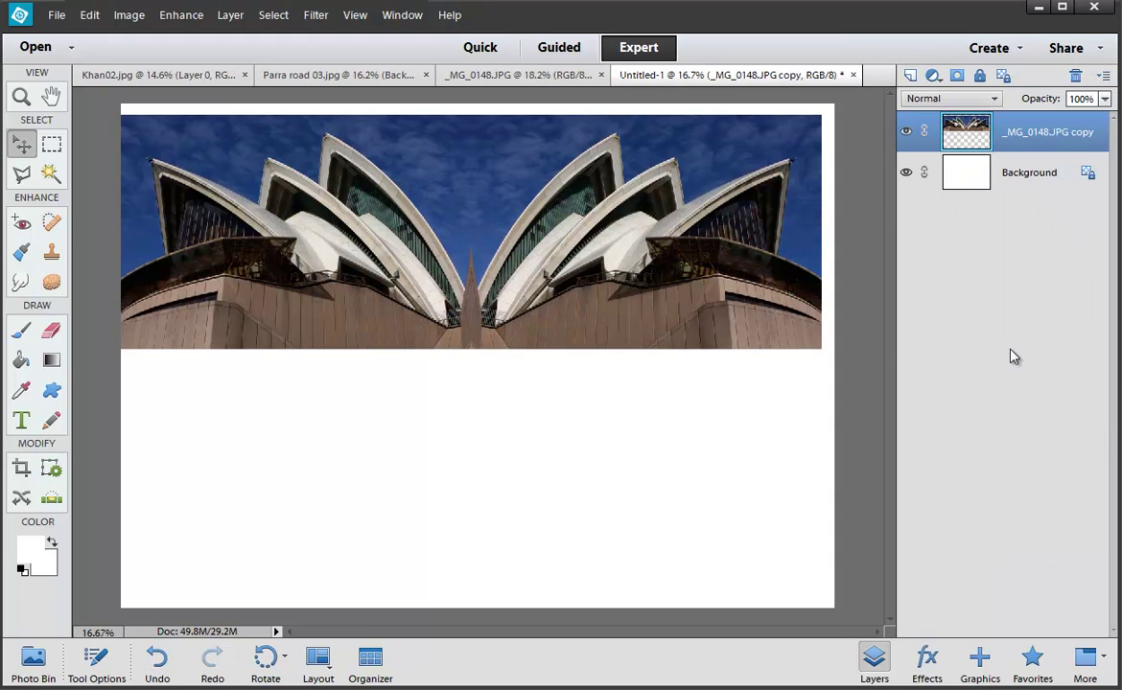
Position the merged opera house layer near the page's upper edge, leaving thin white margins at its sides and above it
mouse_move(707, 314)
mouse_down()
mouse_move(708, 365)
mouse_move(721, 302)
mouse_up()
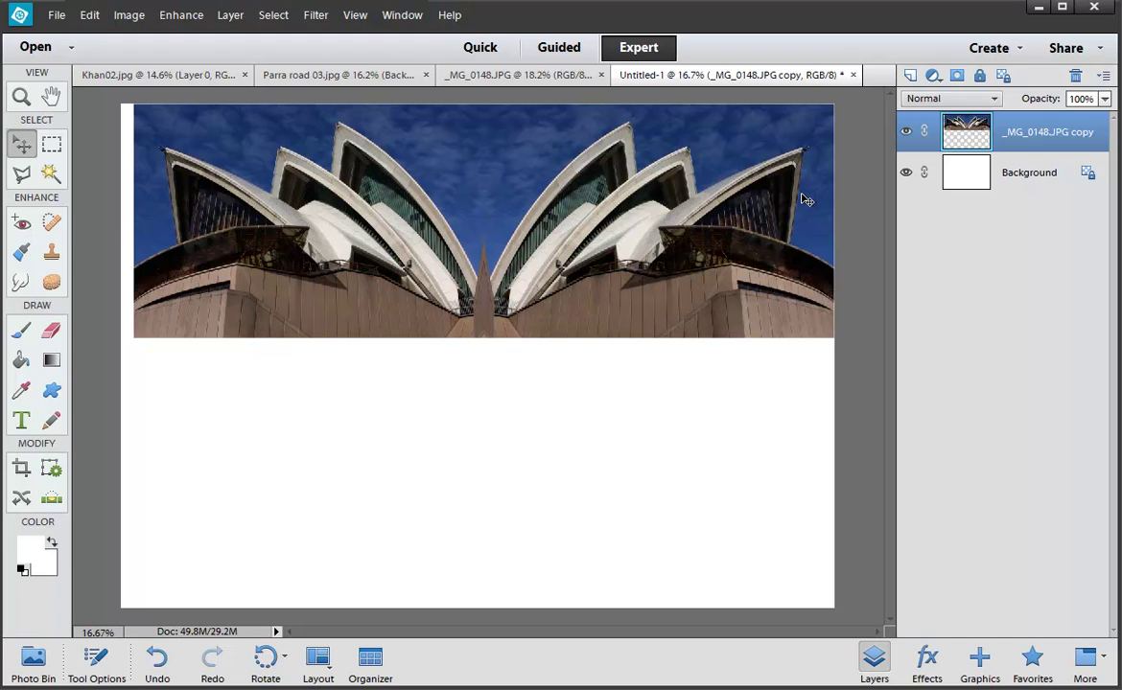
key(shift+Left)
key(shift+Left)
key(shift+Left)
key(shift+Left)
key(shift+Left)
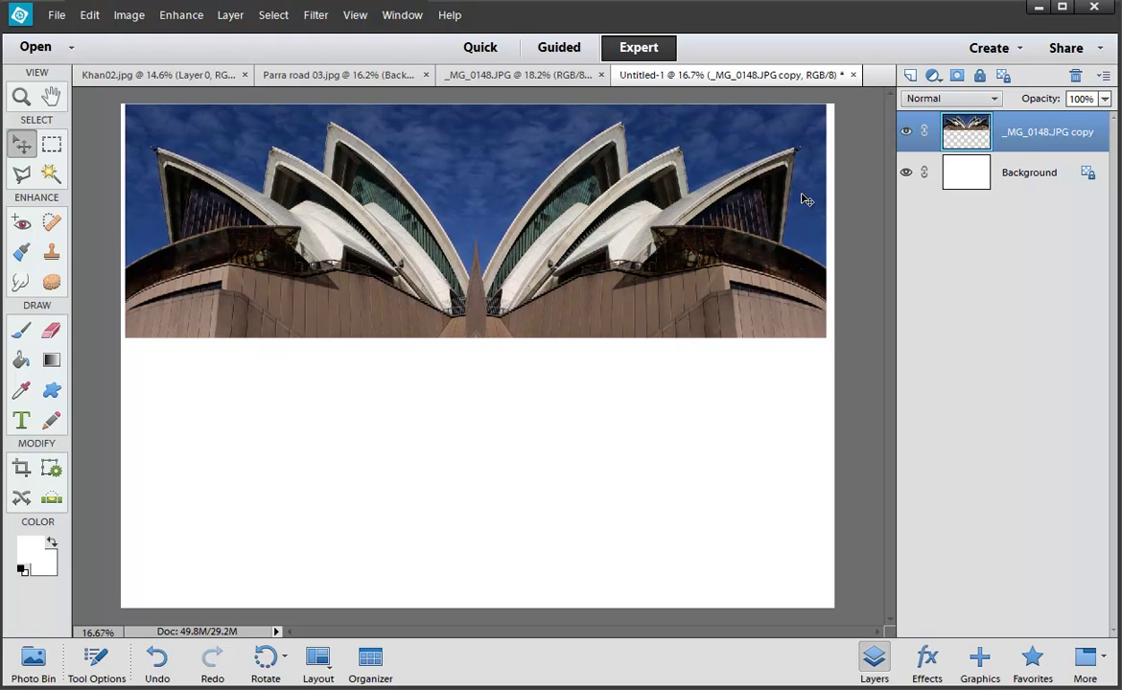
key(shift+Down)
key(shift+Down)
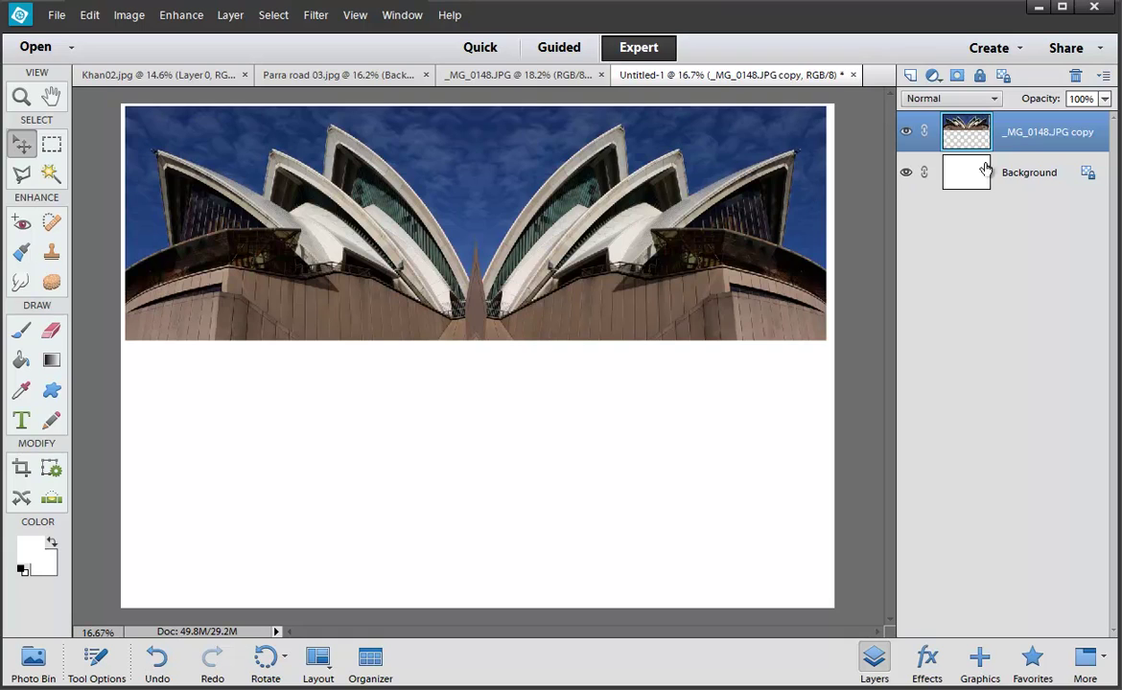
Duplicate the merged opera house layer and place the duplicate directly beneath the original
drag(964, 139, 826, 77)
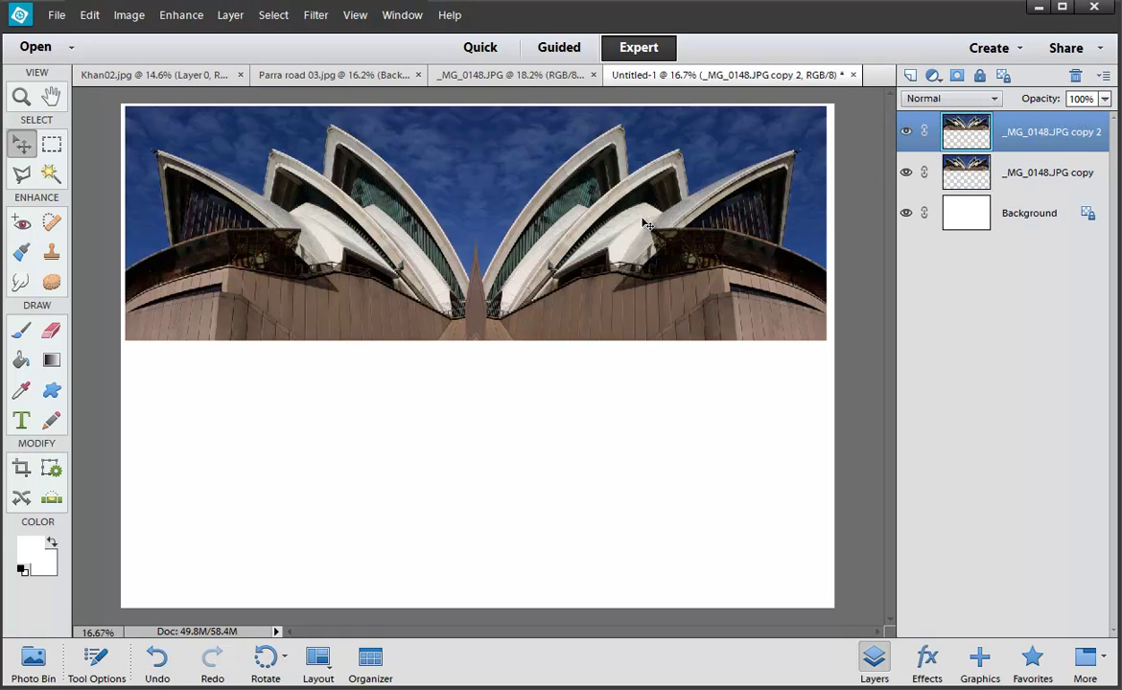
drag(647, 228, 647, 429)
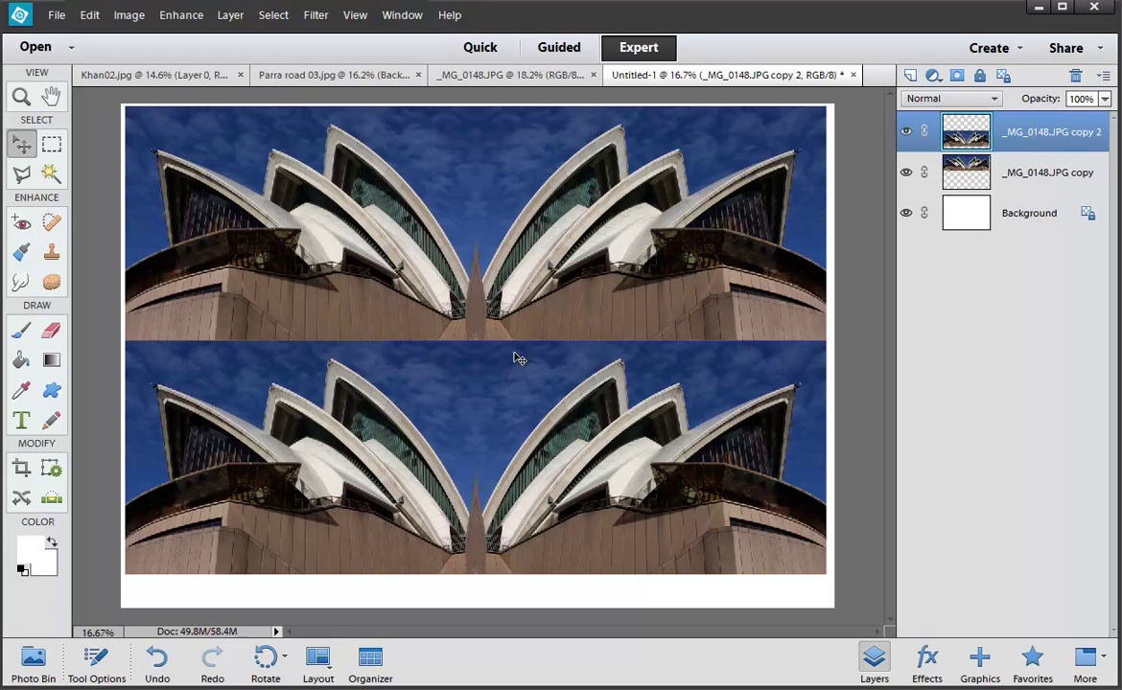
Try flipping the whole image vertically, and undo the flip
click(131, 20)
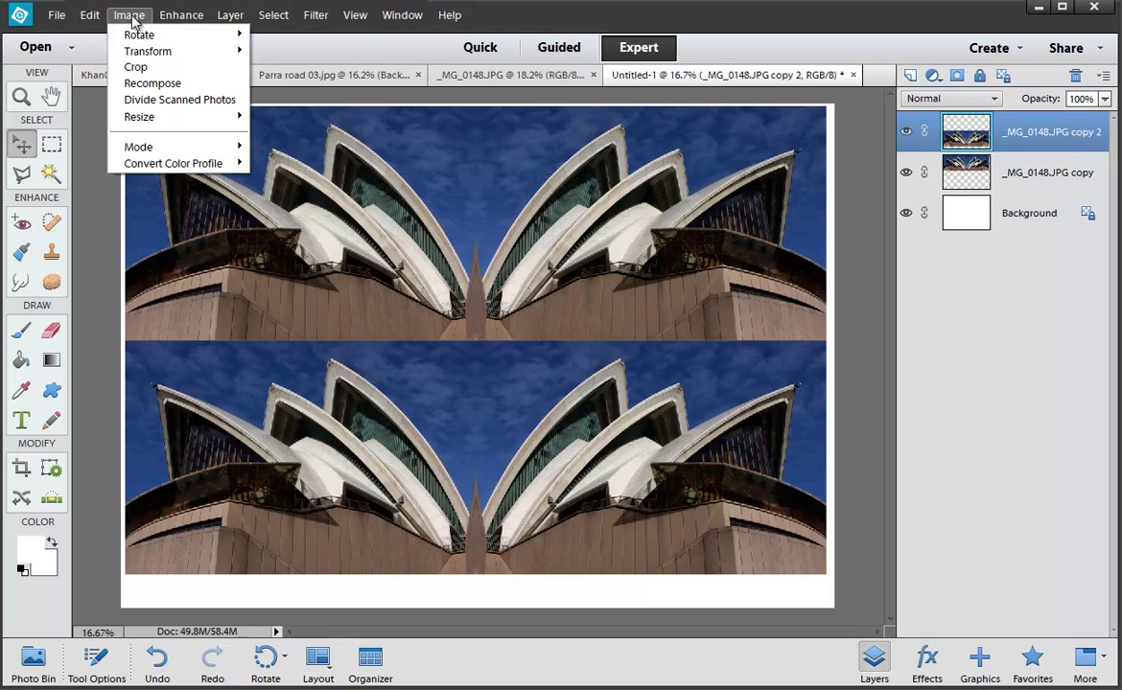
mouse_move(143, 50)
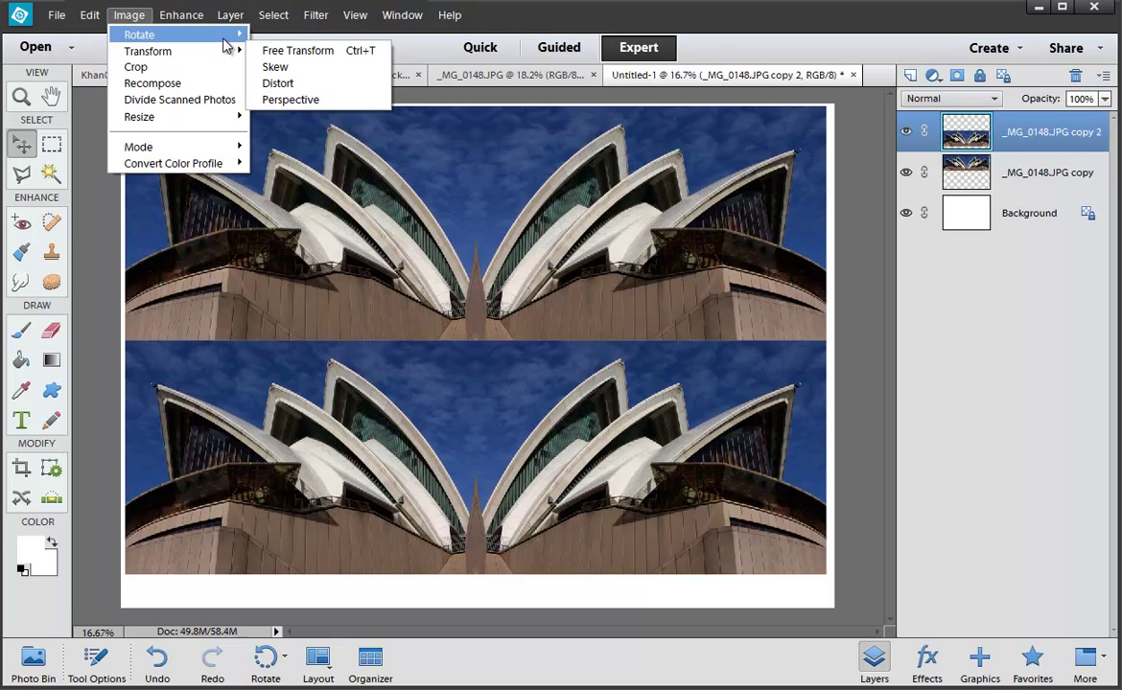
mouse_move(211, 35)
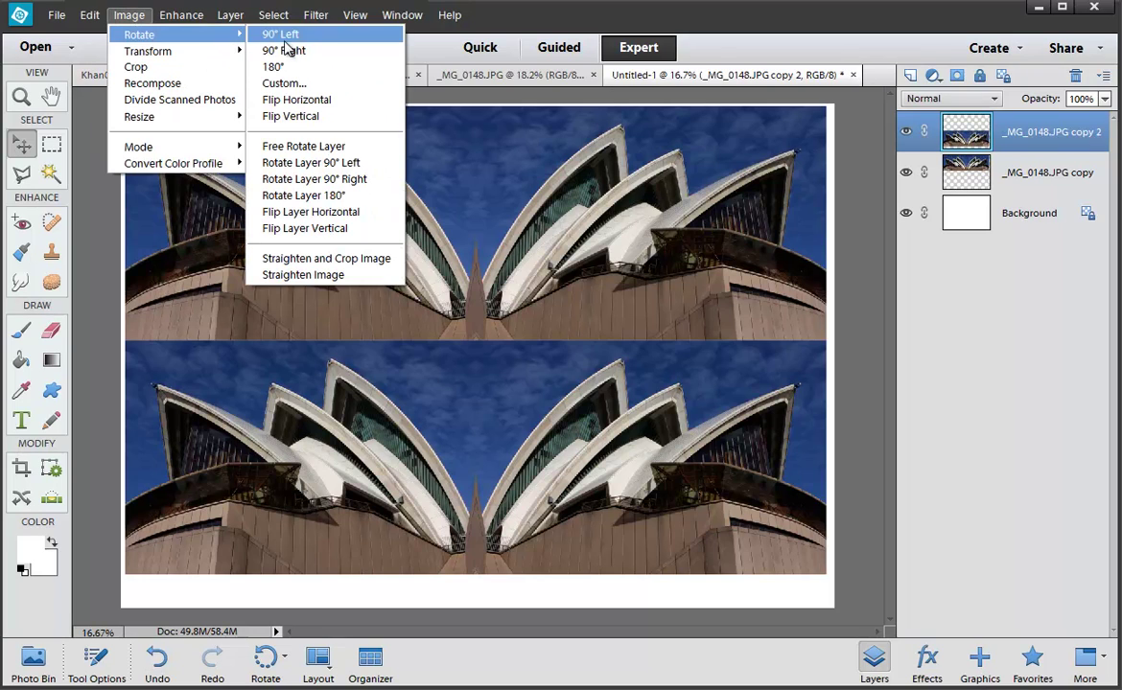
click(313, 116)
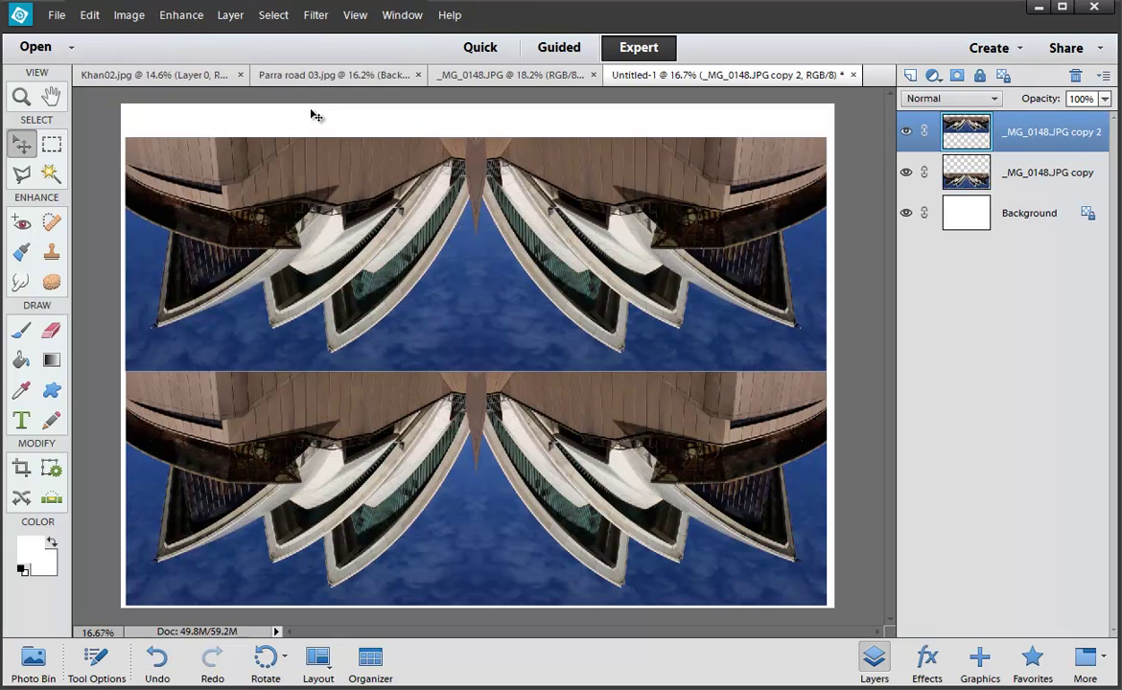
key(ctrl+z)
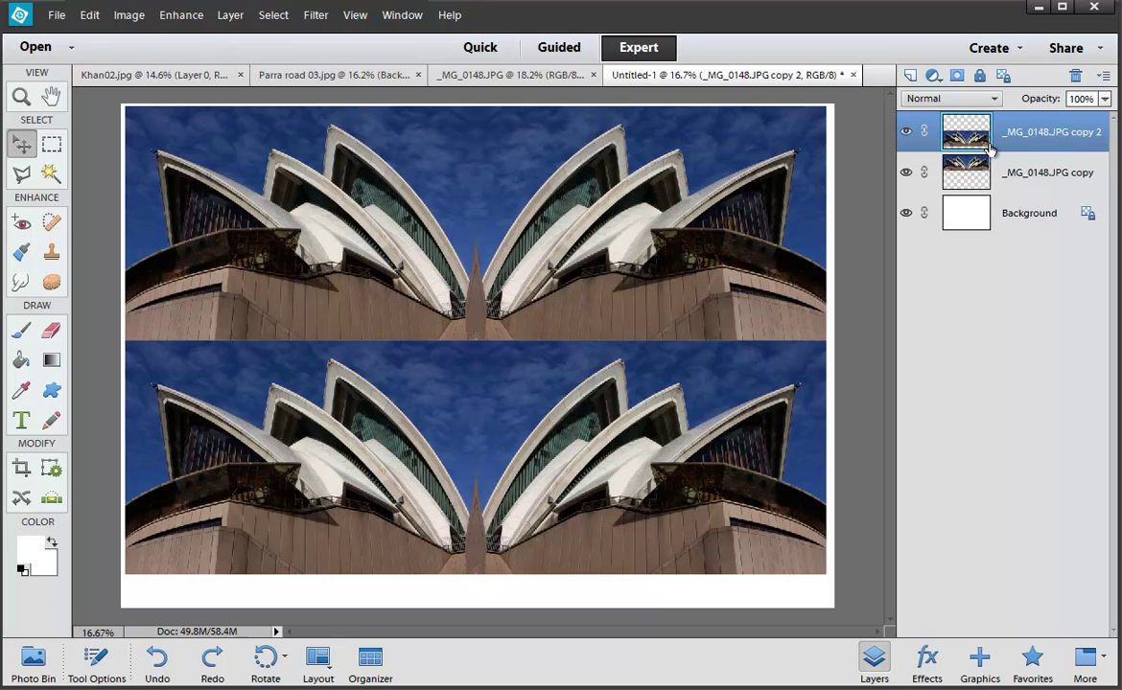
Flip only the _MG_0148.JPG copy 2 layer vertically and nudge it up to close the light seam between the halves
click(129, 15)
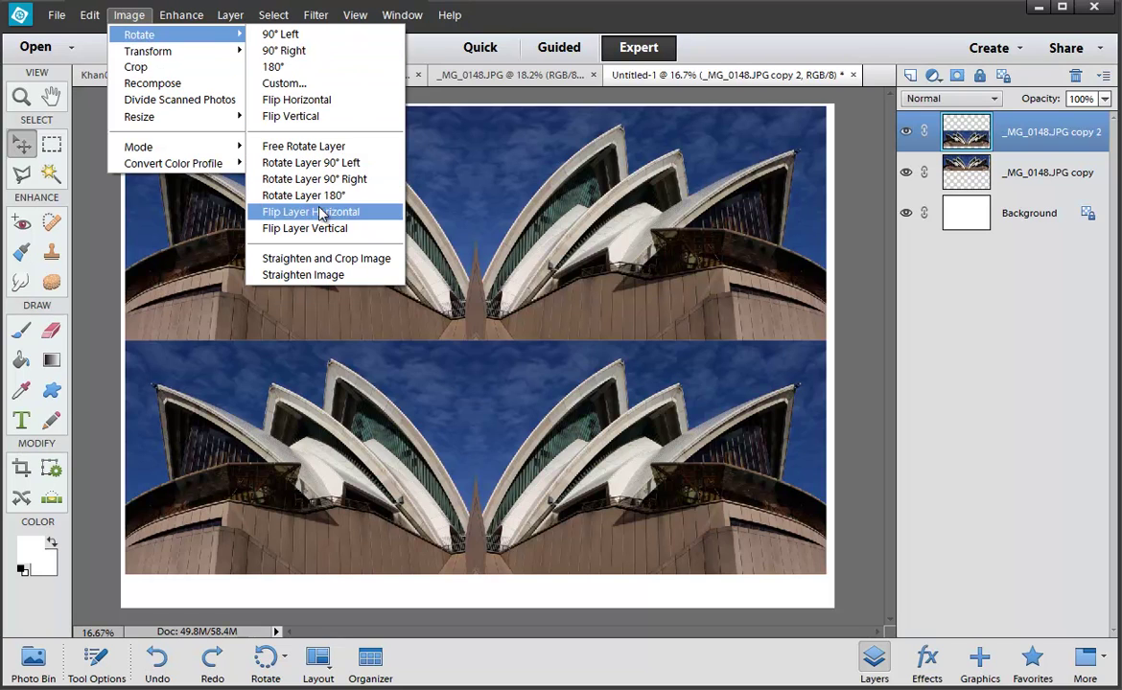
click(320, 229)
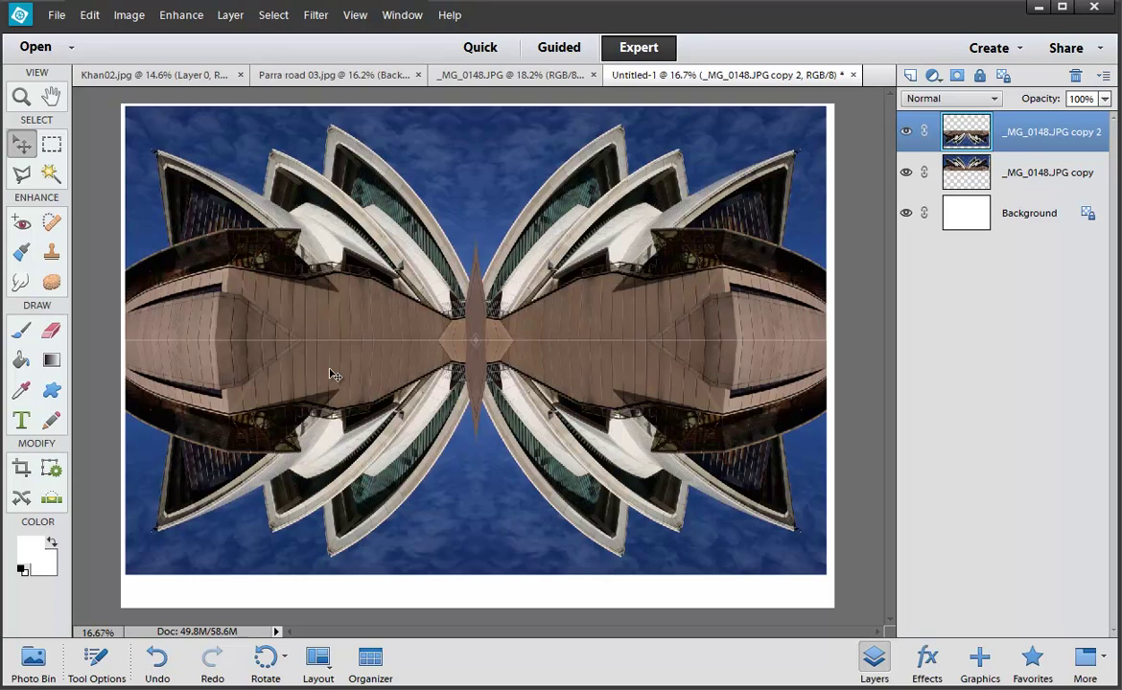
key(Up)
key(Up)
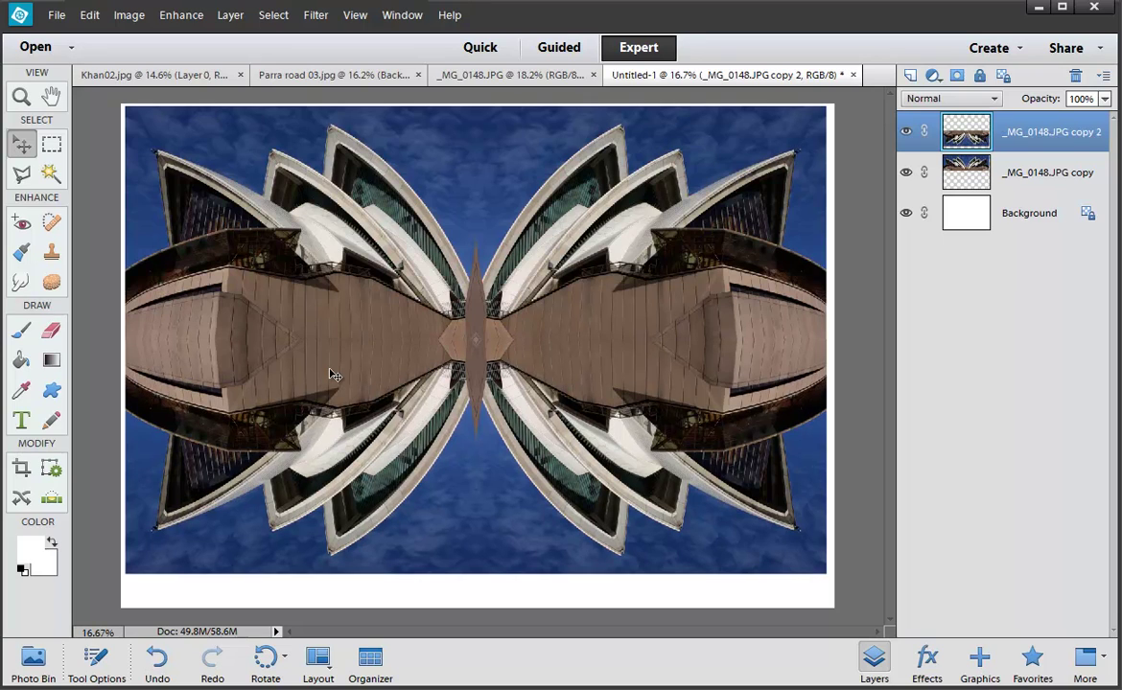
key(Up)
key(Up)
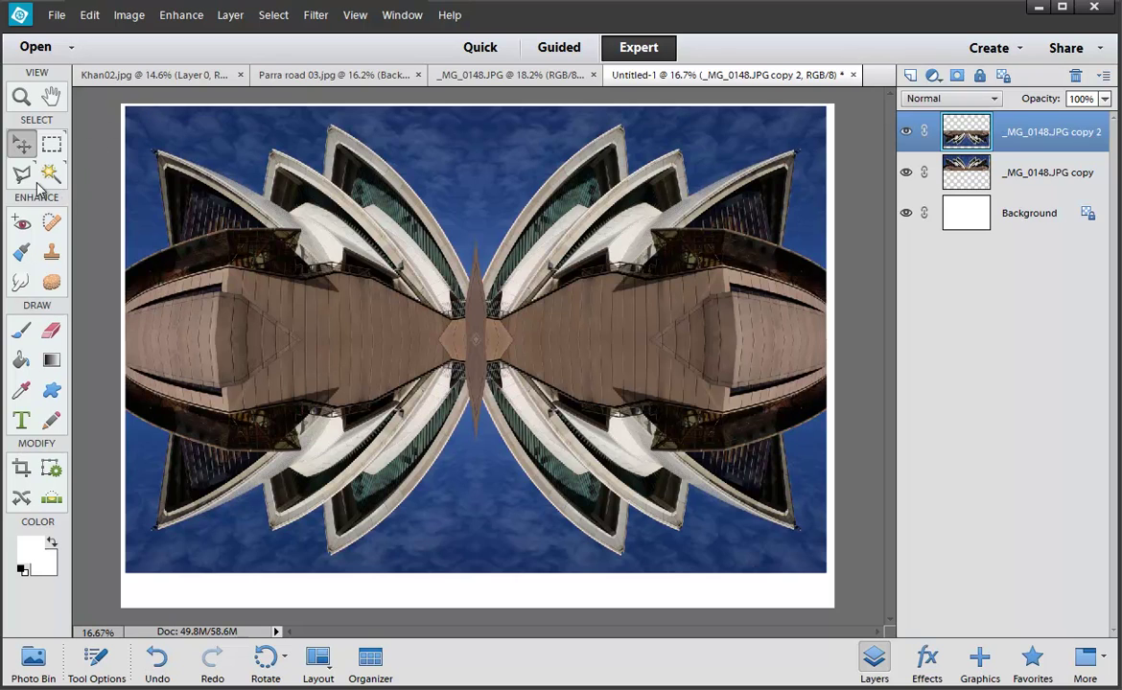
Crop the page to the edges of the four-part opera house composition with No Restriction, removing the white margins
key(c)
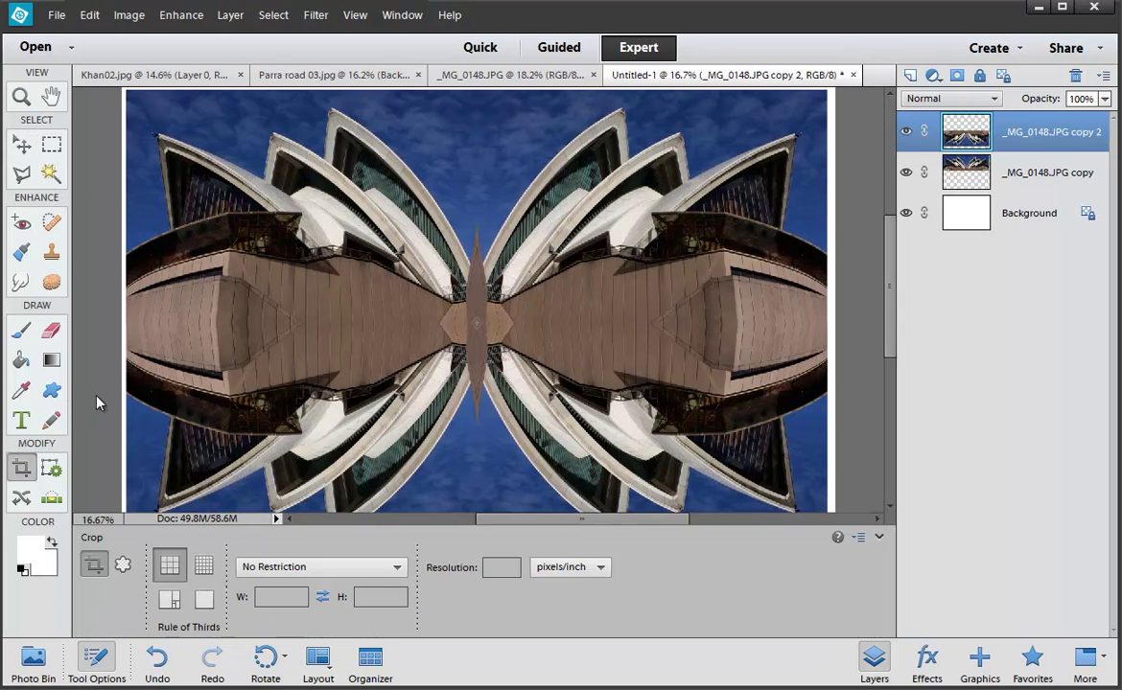
key(ctrl+0)
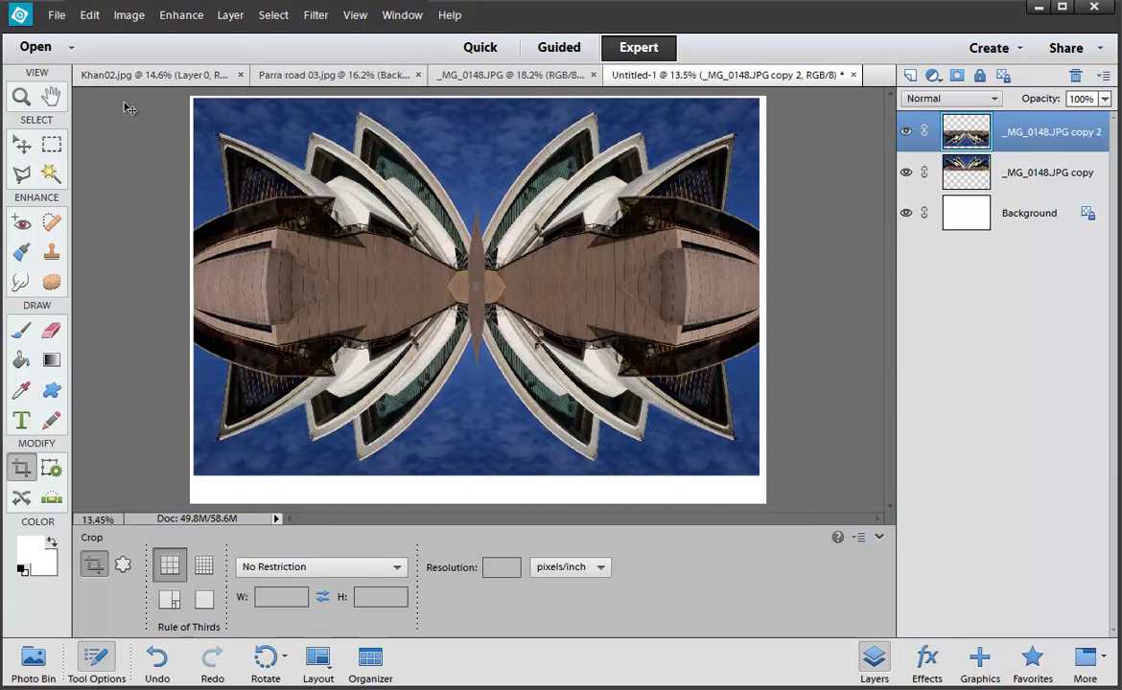
drag(195, 99, 760, 473)
key(Return)
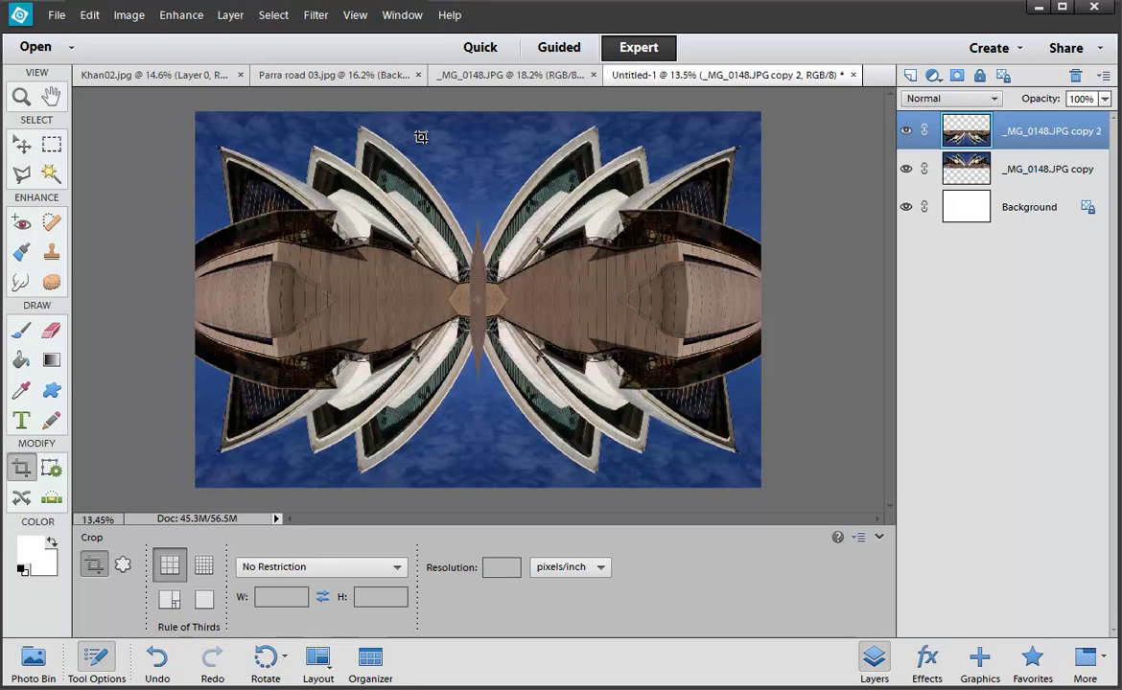
Switch to Khan02.jpg and start a new document from the International Paper A3 preset with width and height units in inches
click(212, 84)
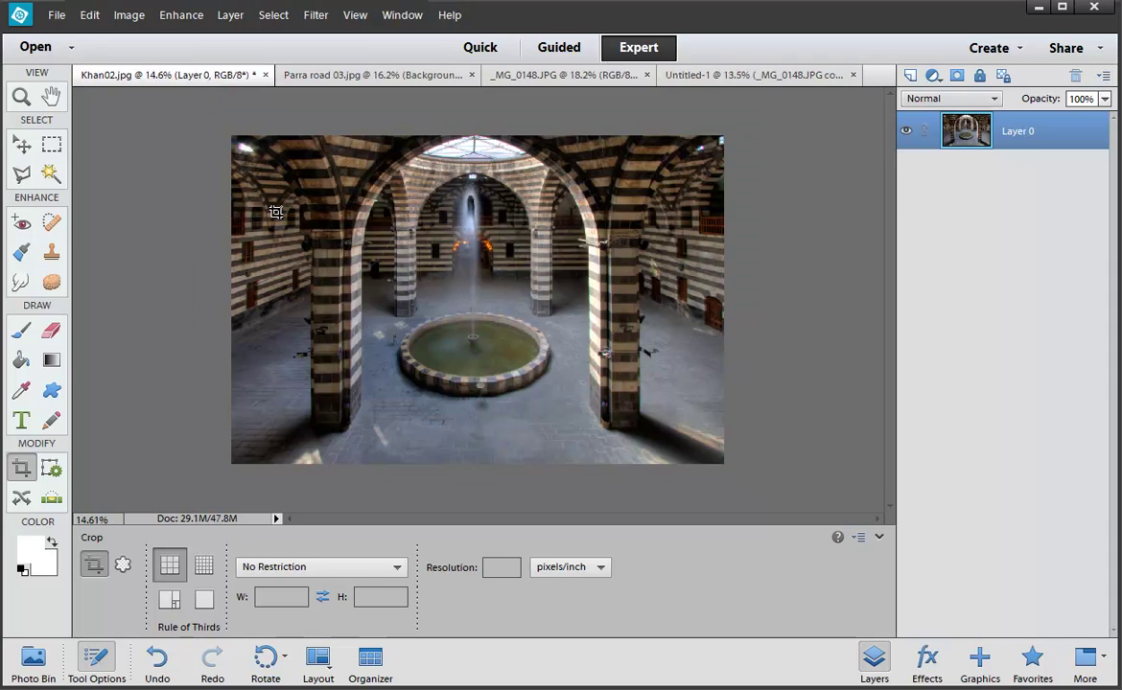
key(ctrl+n)
click(332, 235)
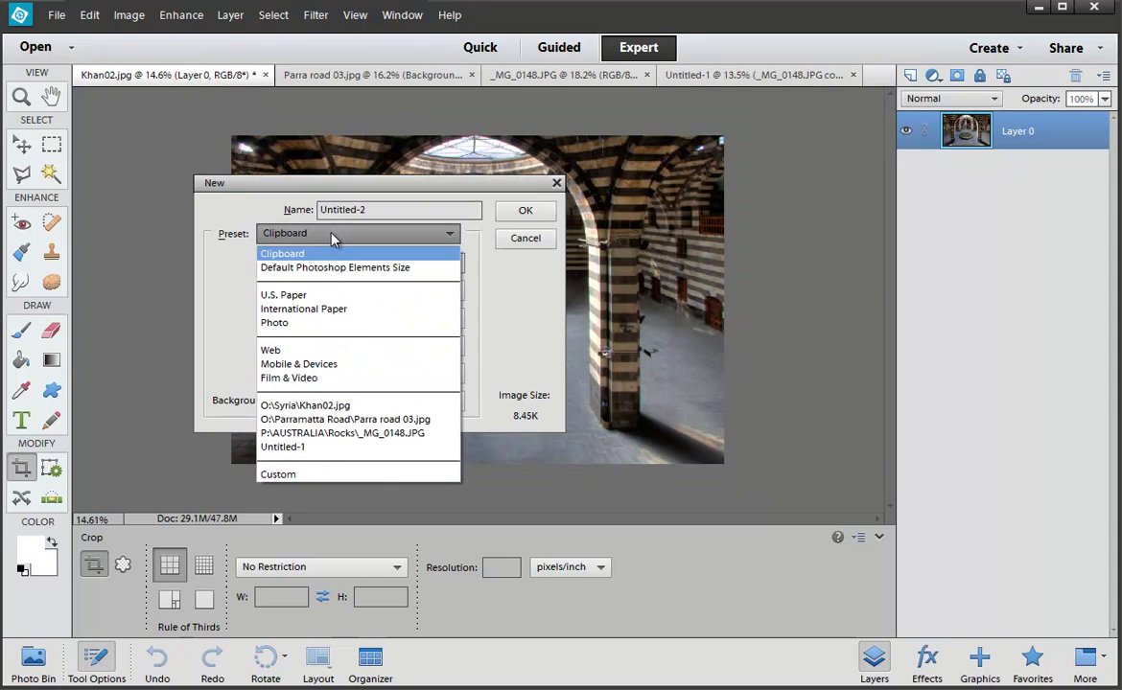
click(322, 309)
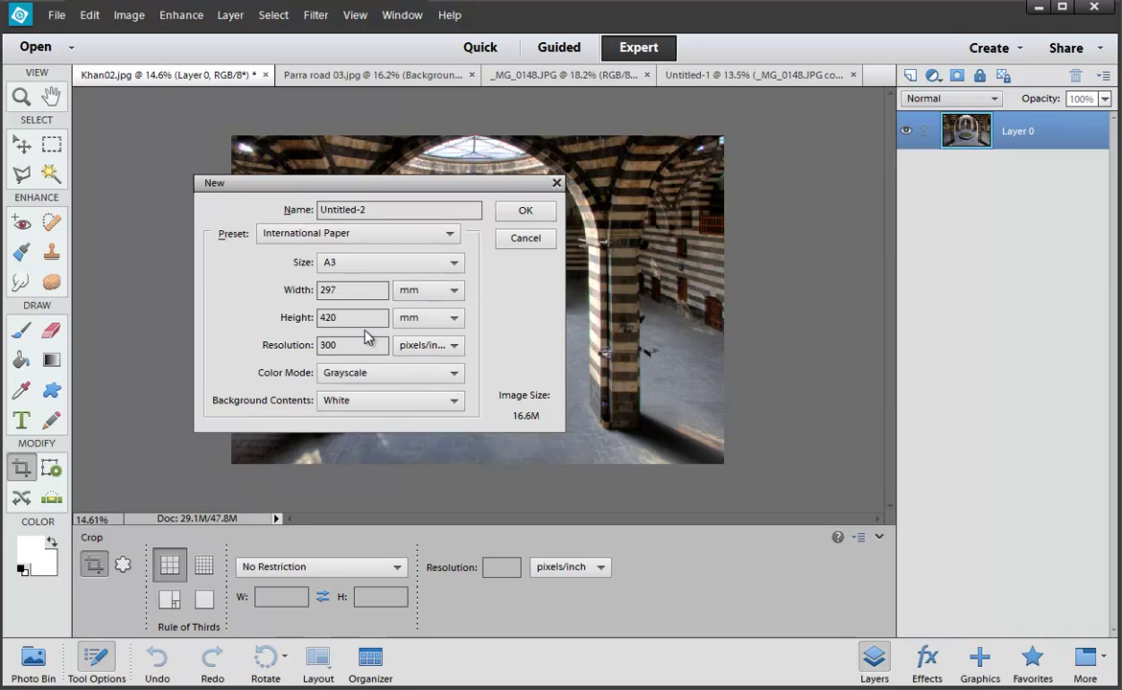
click(426, 292)
click(425, 320)
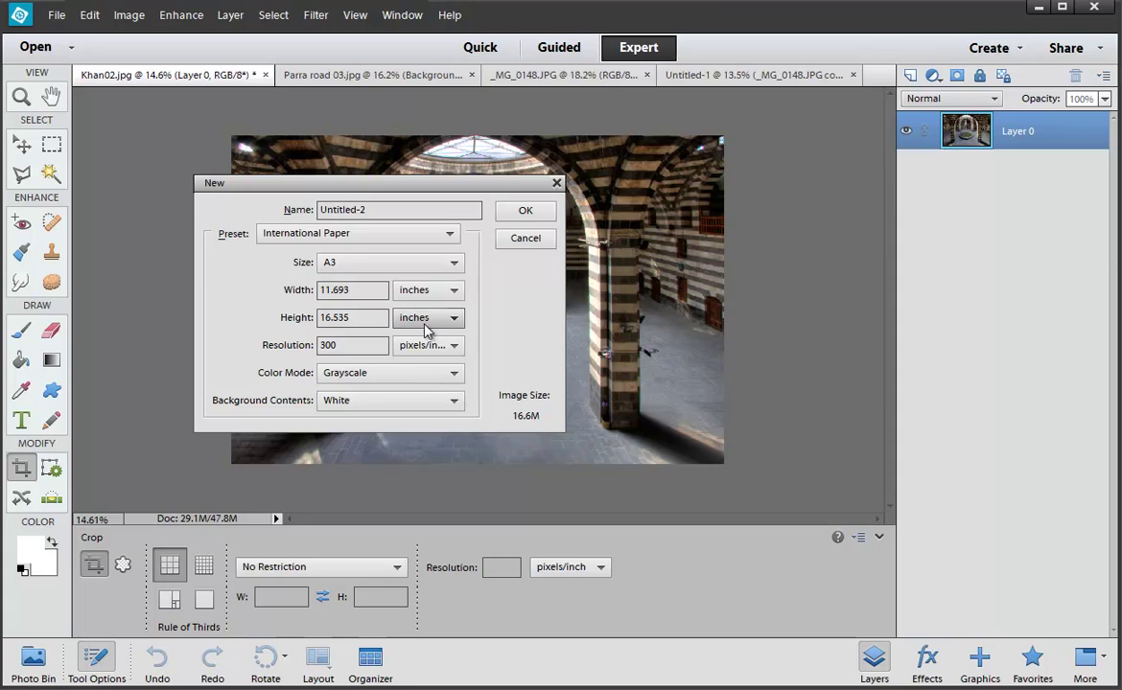
Set the new document's width to 16 inches and height to 24 inches
drag(351, 290, 280, 290)
text(12)
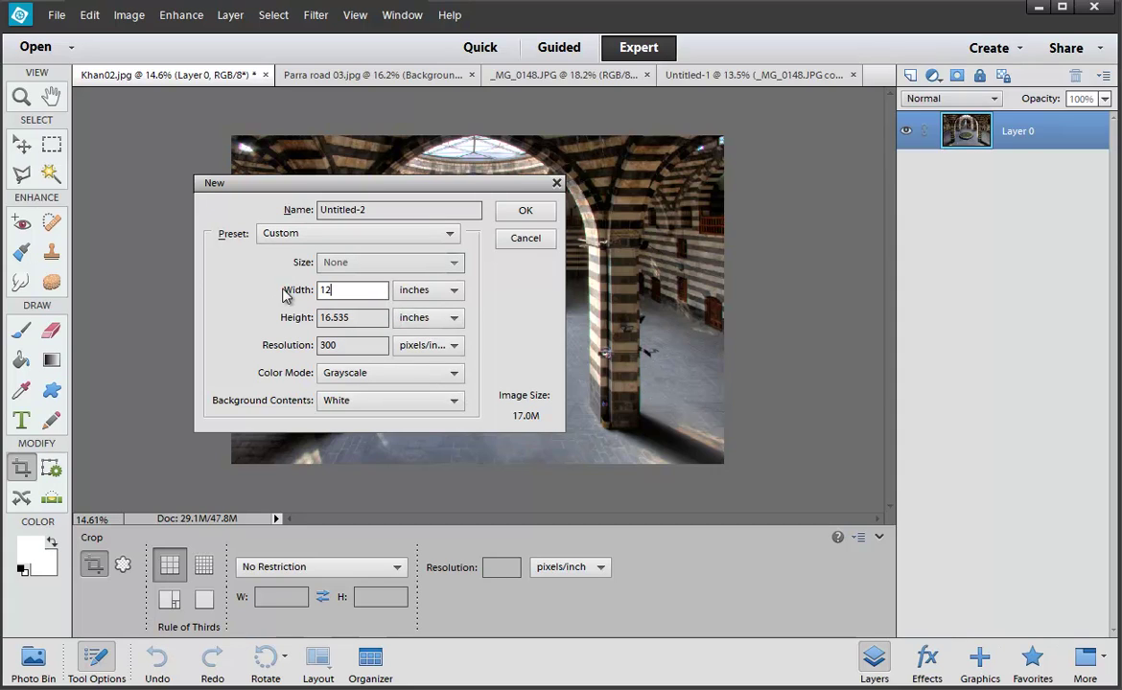
drag(362, 318, 294, 320)
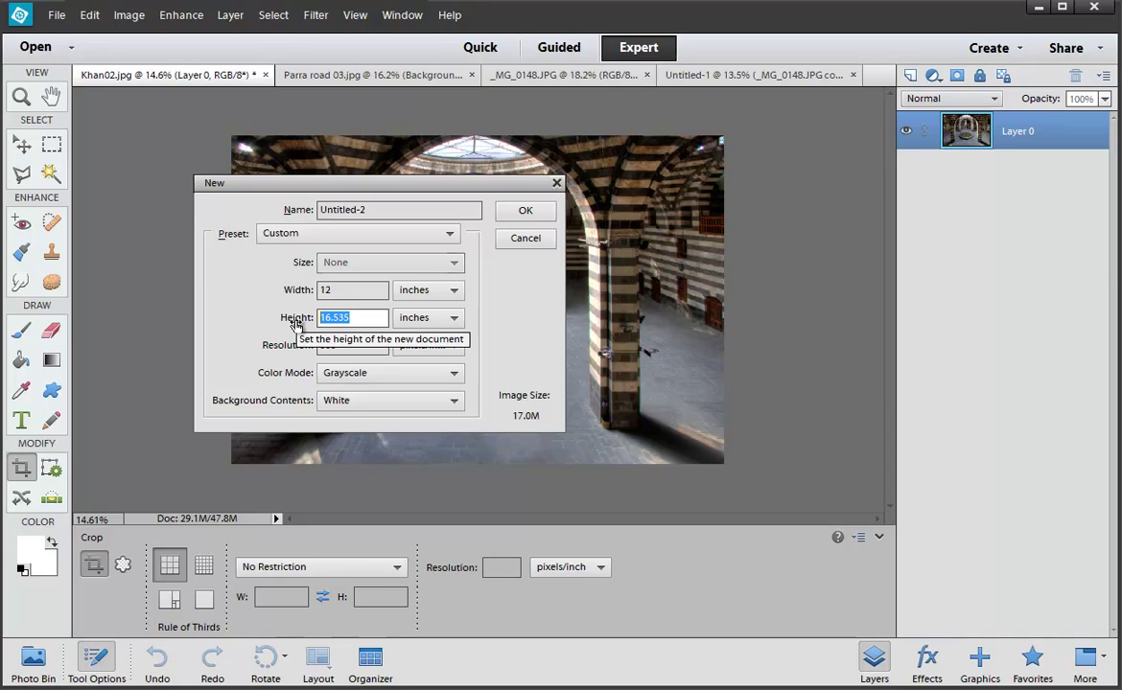
drag(352, 289, 300, 291)
text(16)
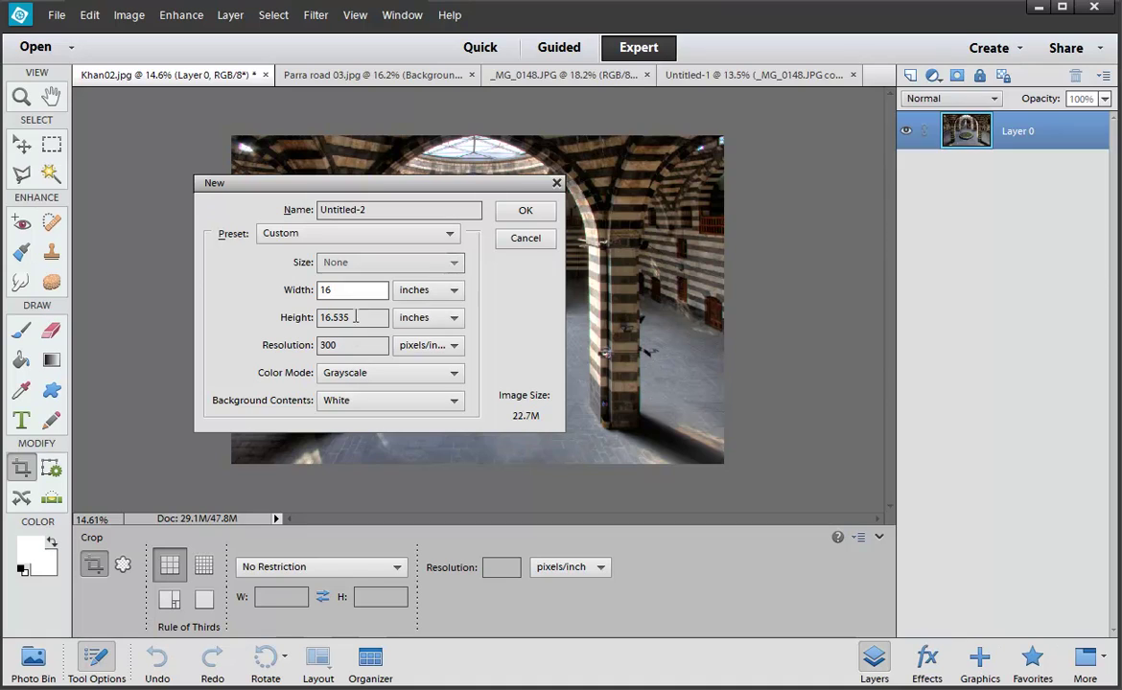
drag(362, 317, 300, 320)
text(24)
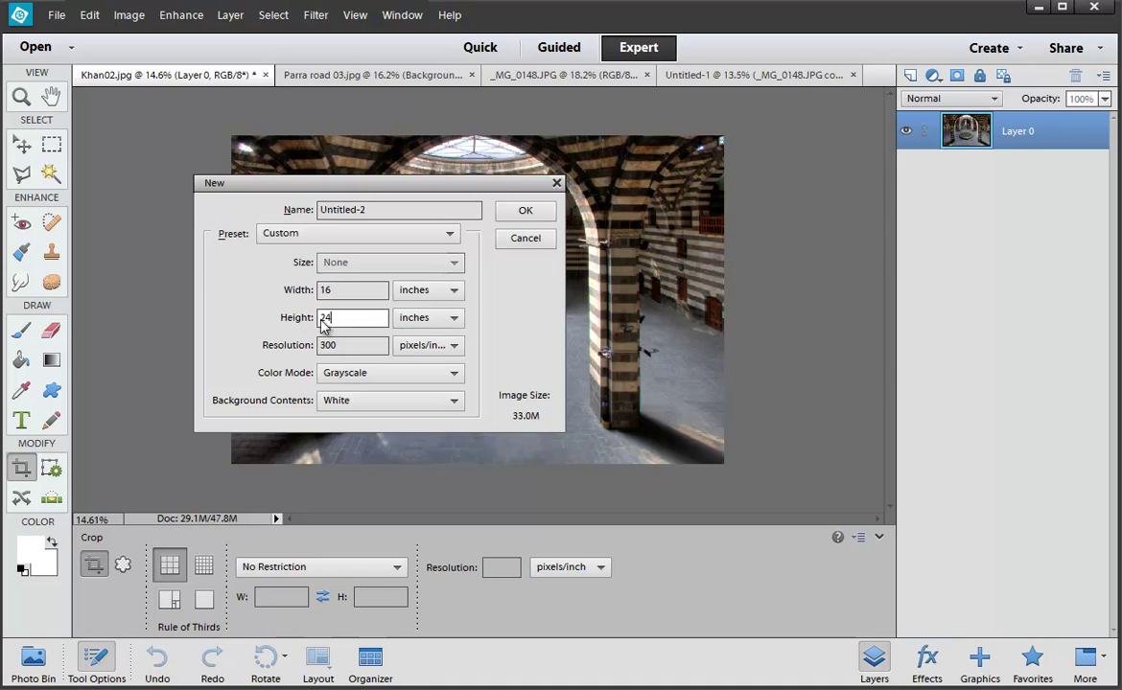
Set the new document's color mode to RGB Color and create it
click(408, 374)
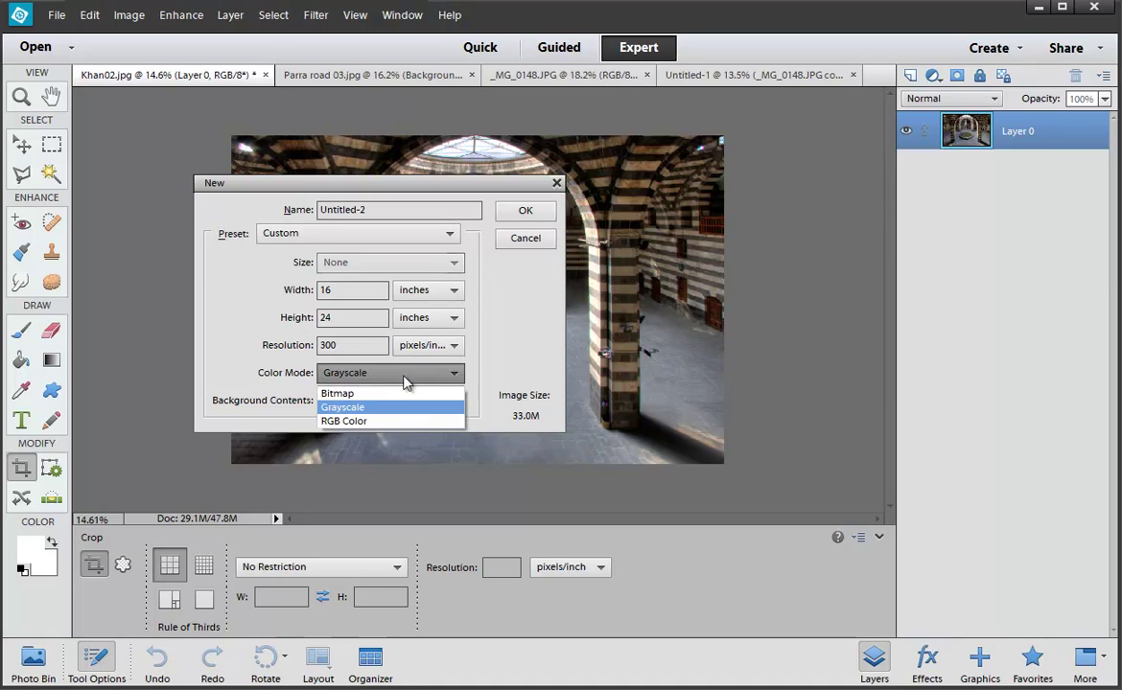
click(365, 392)
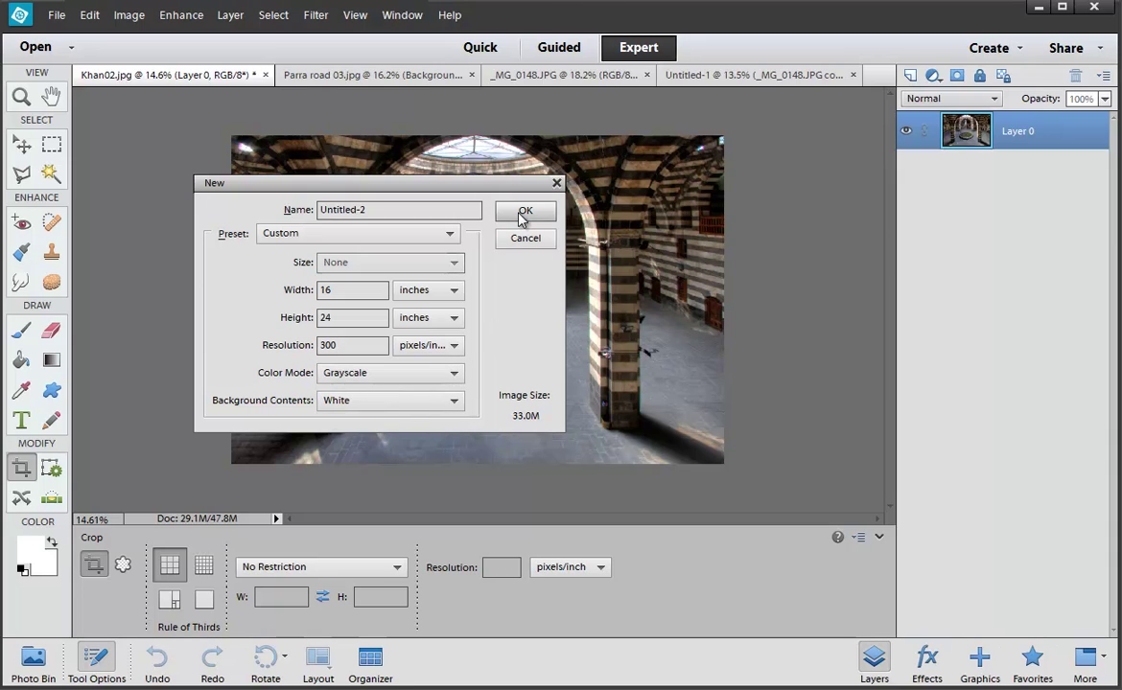
click(444, 374)
click(427, 428)
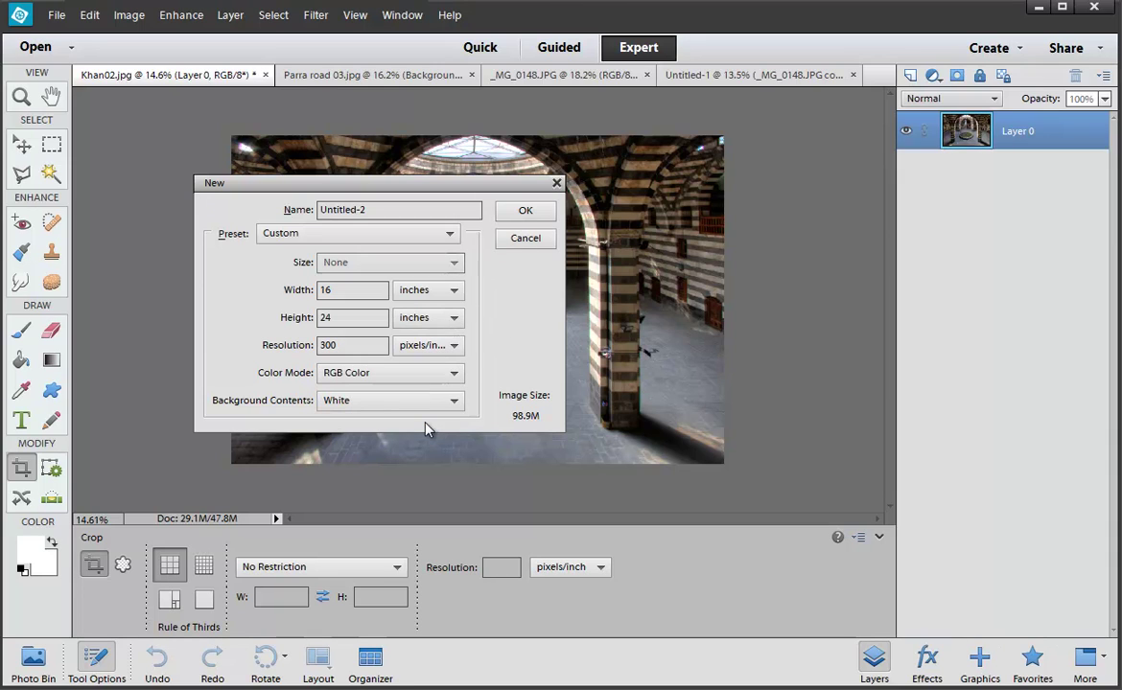
click(521, 209)
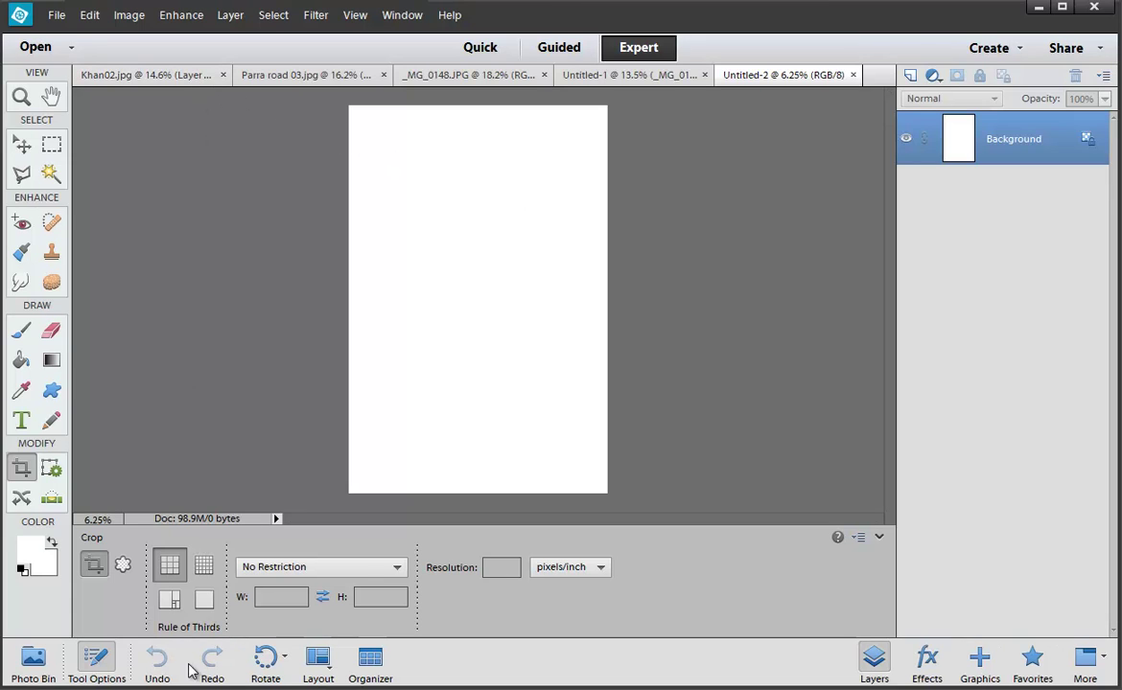
Place the open Khan02.jpg photo from the Photo Bin onto the blank Untitled-2 page
click(39, 663)
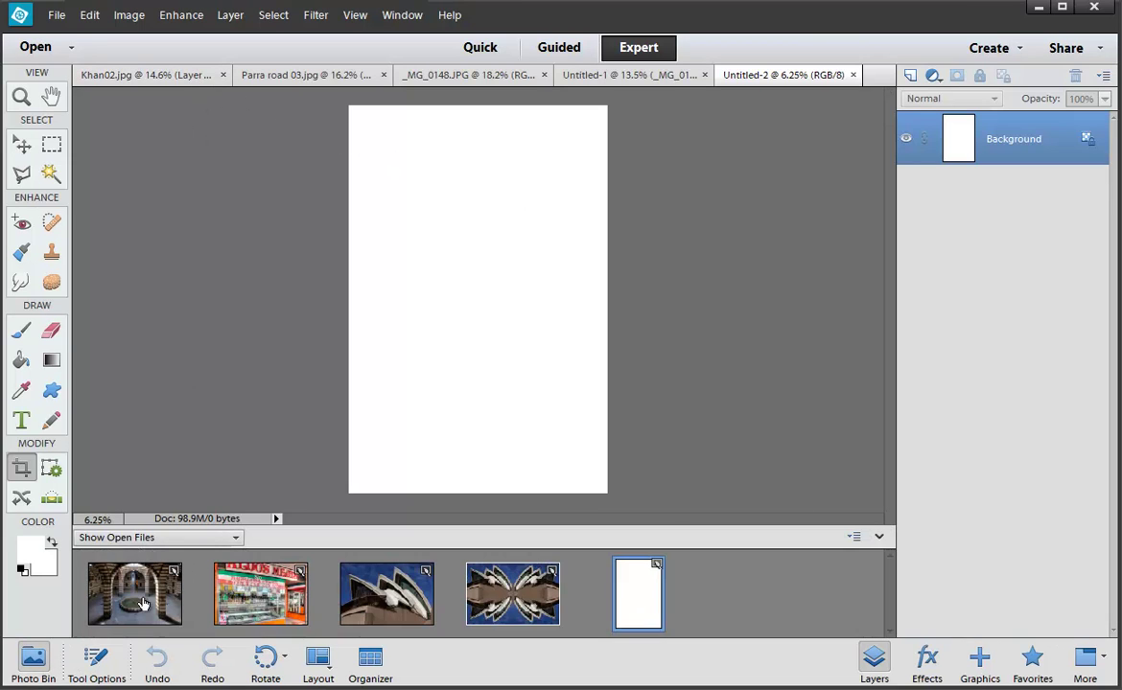
drag(142, 604, 428, 343)
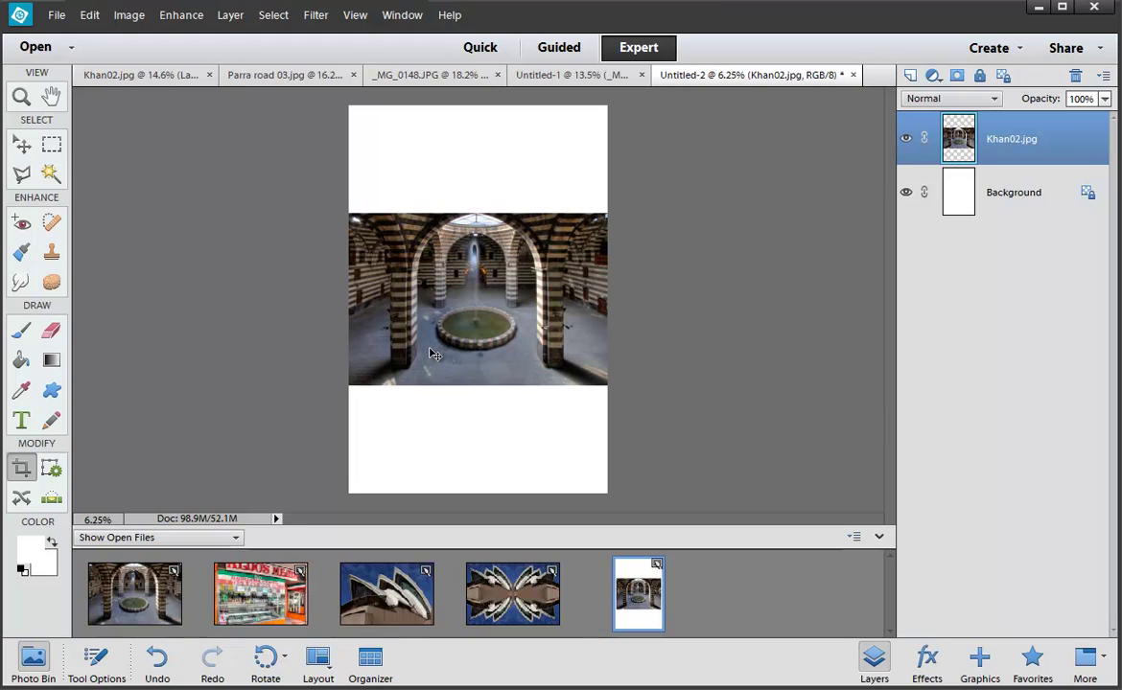
Scale the Khan02.jpg layer proportionally to about 77.46% and move it to the lower part of the page
key(ctrl+t)
drag(351, 214, 405, 250)
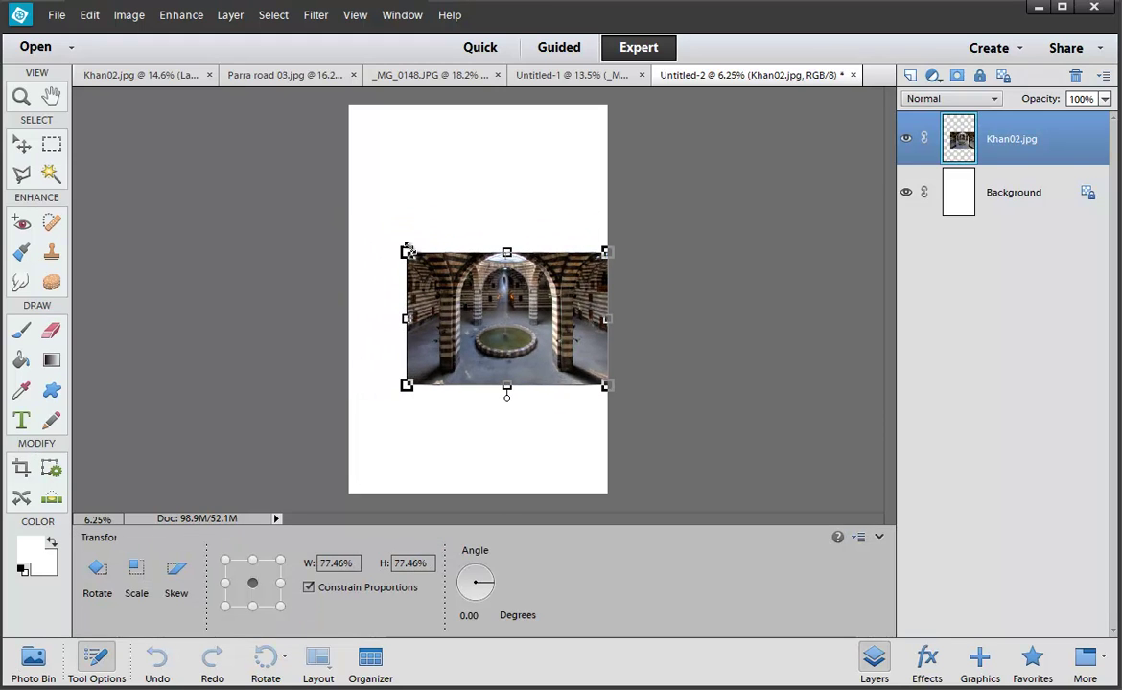
drag(472, 290, 440, 374)
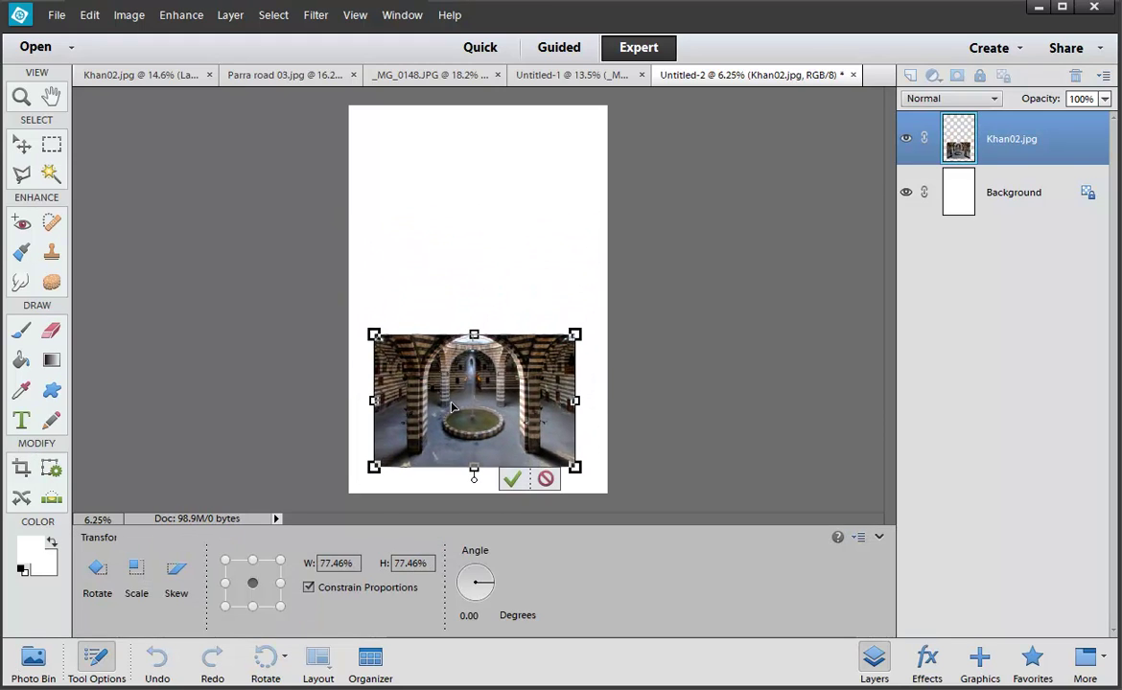
click(512, 480)
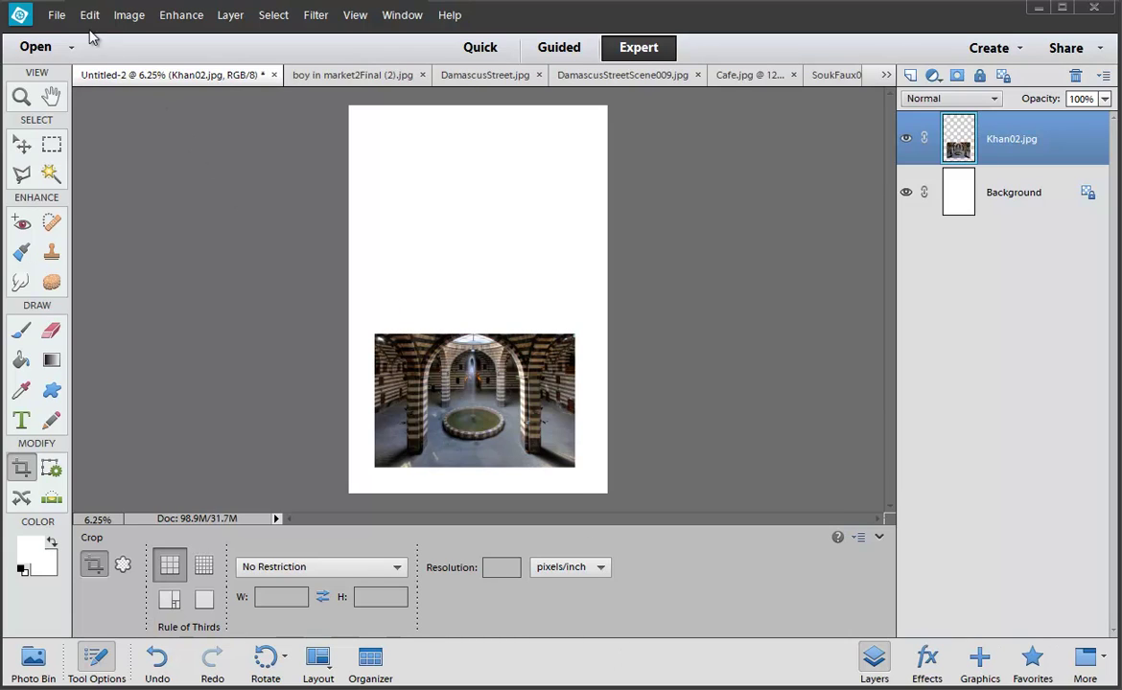
Save the document to the Desktop as a Photoshop file named Poster
click(57, 15)
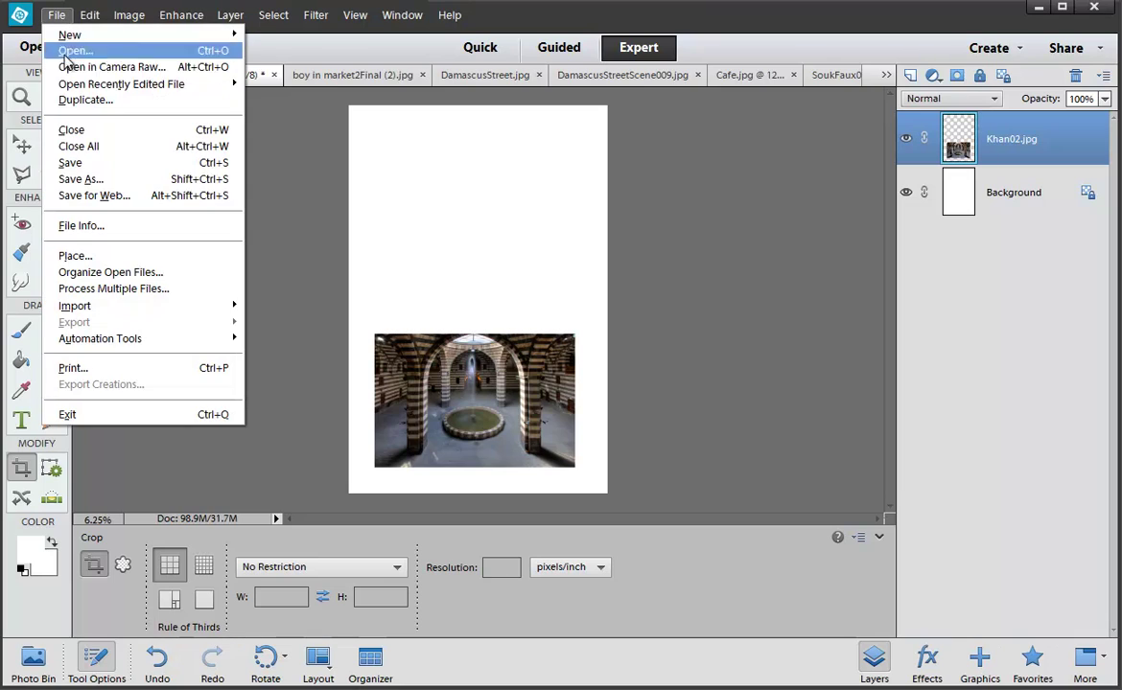
click(85, 179)
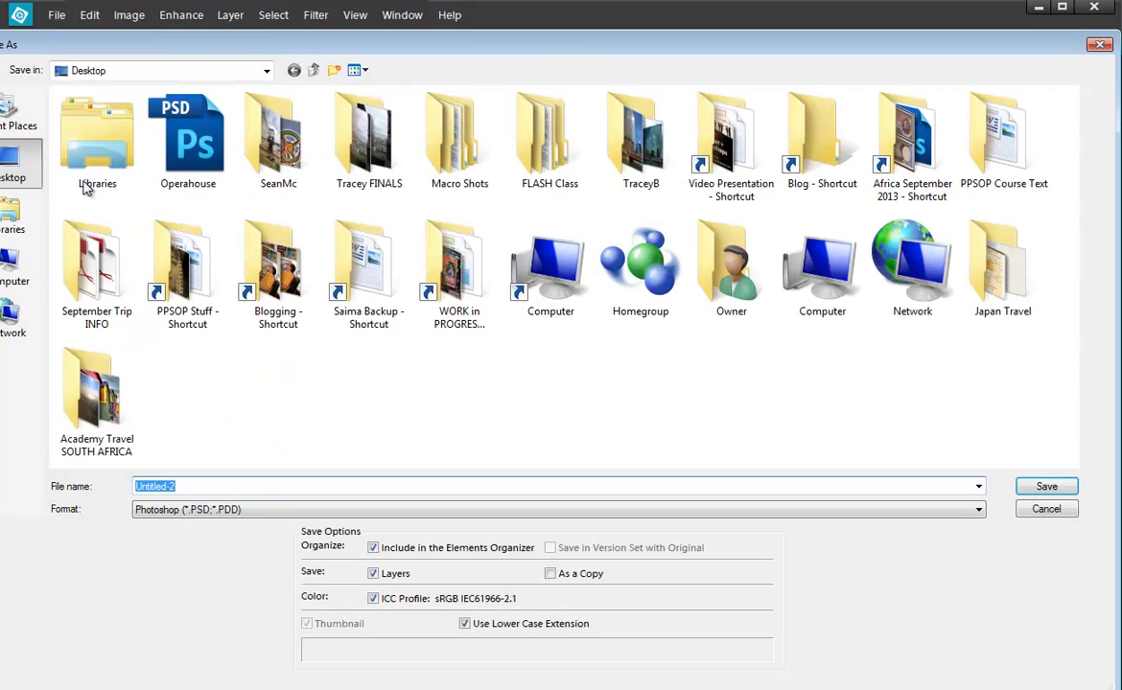
text(Post)
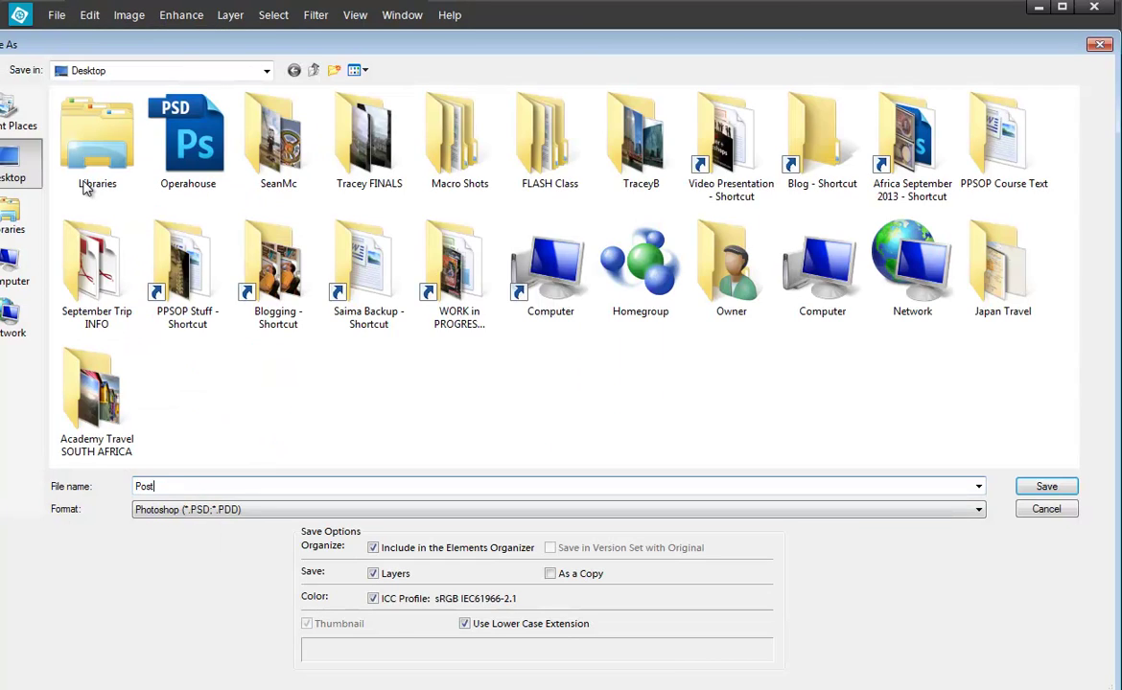
text(er)
key(Return)
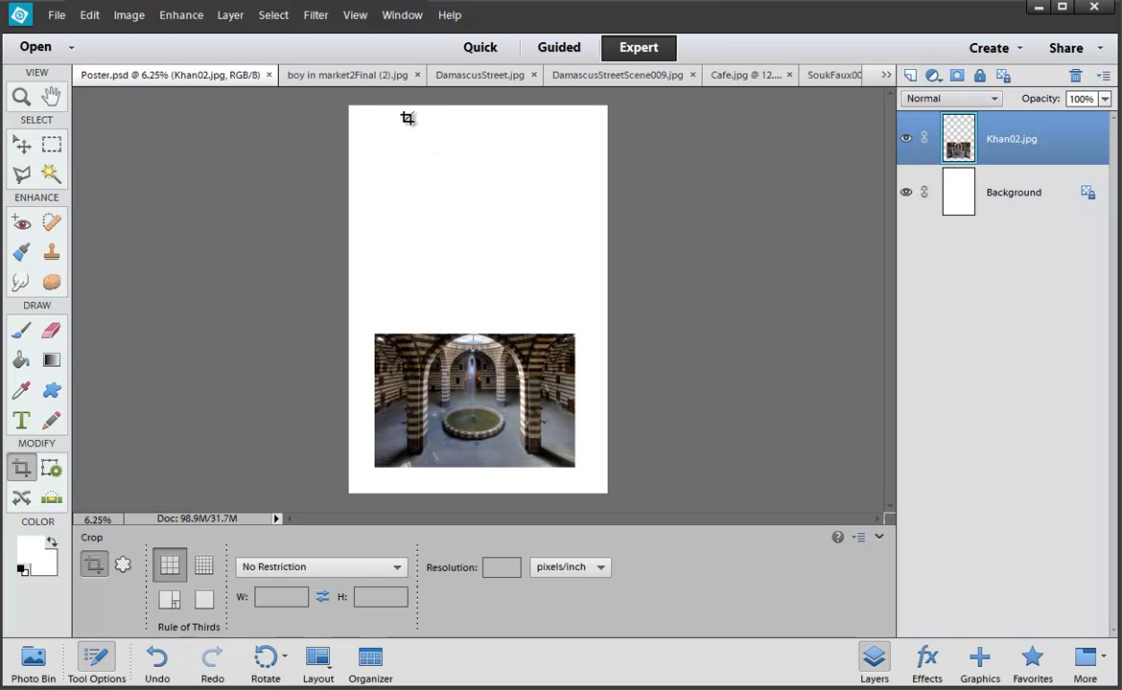
Switch to the boy in market2Final (2).jpg photo, select the whole image and copy it
click(387, 84)
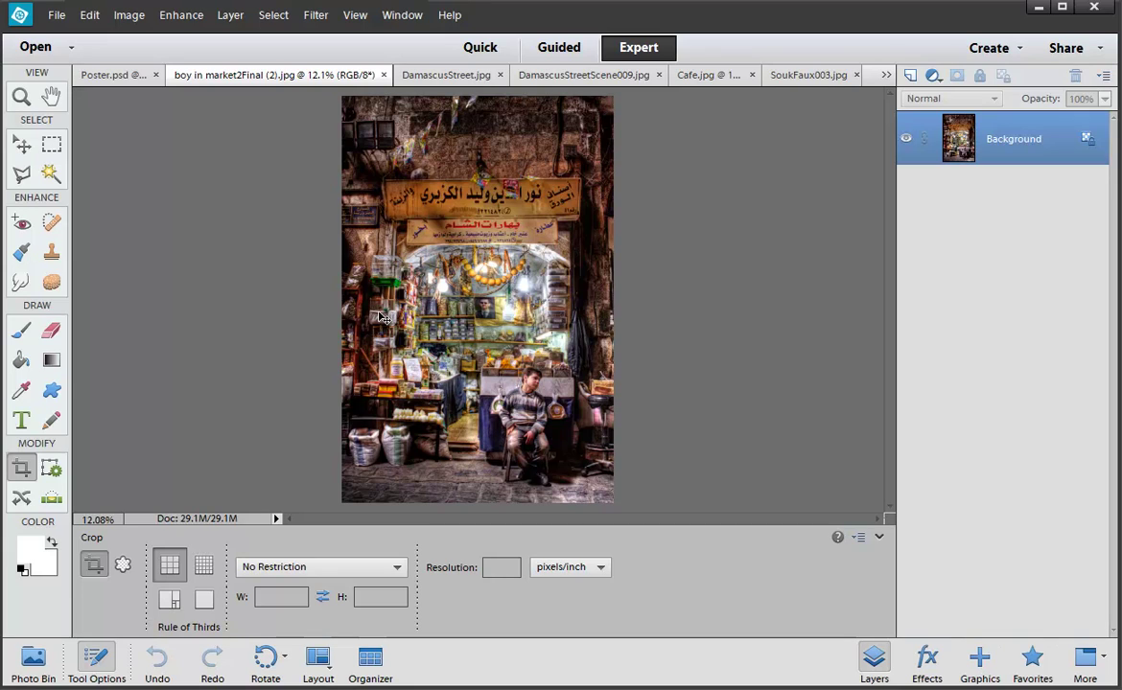
click(94, 17)
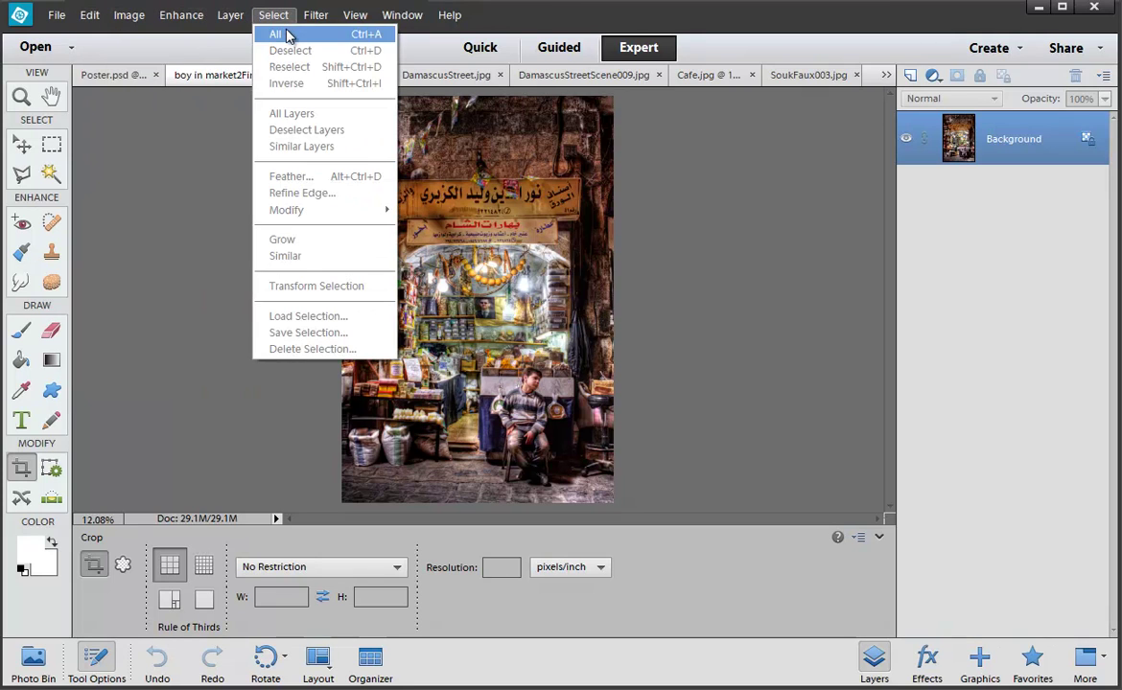
click(289, 34)
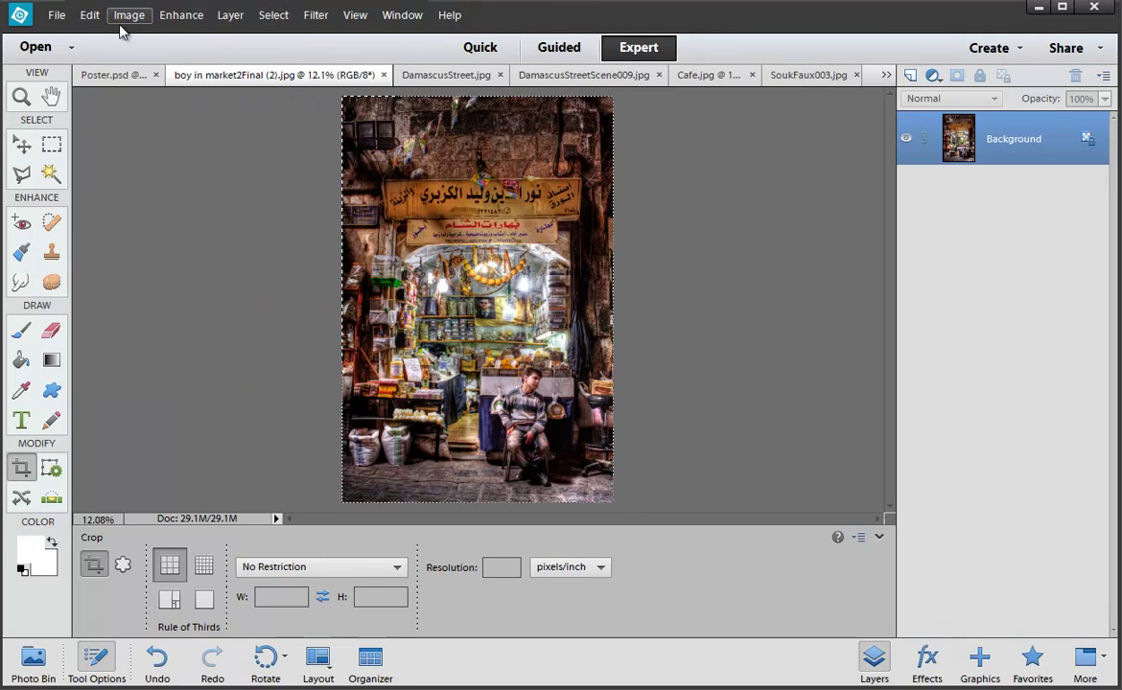
click(89, 16)
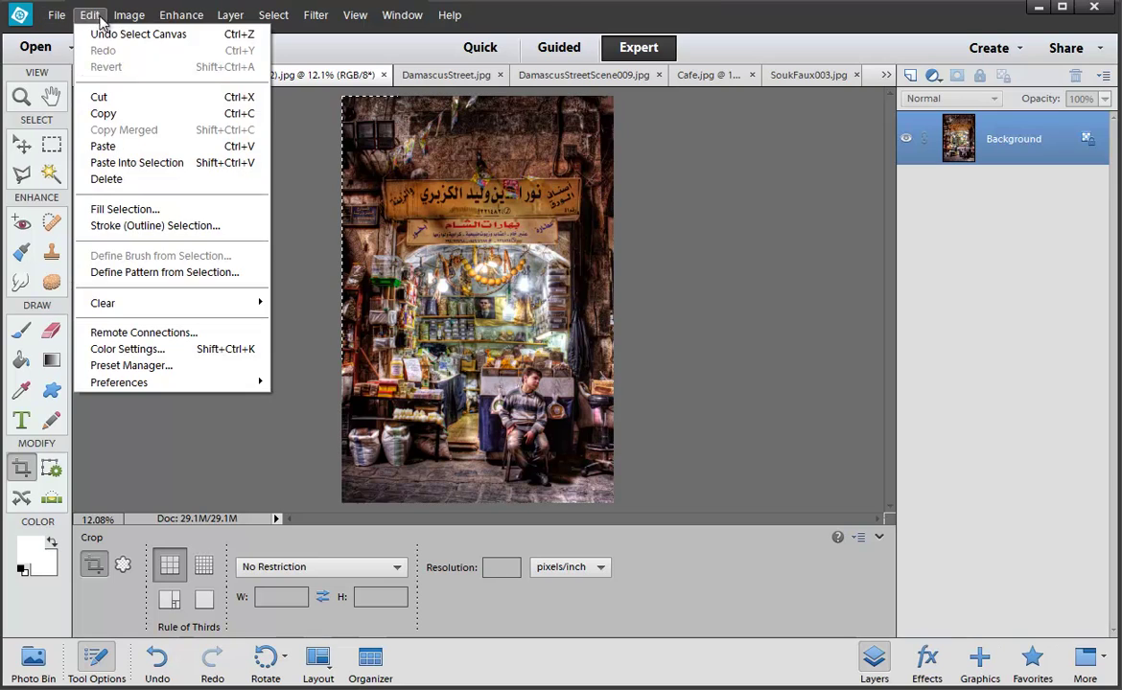
click(122, 115)
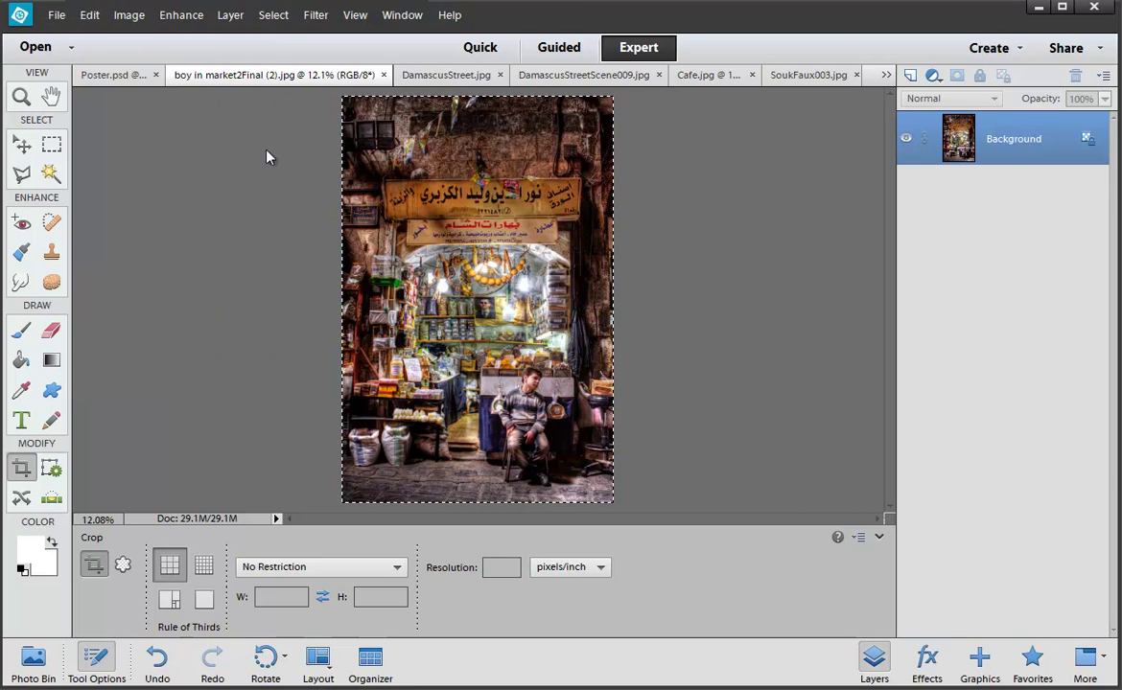
Paste the copied market photo into Poster.psd and move it into the page's upper-left corner
click(112, 75)
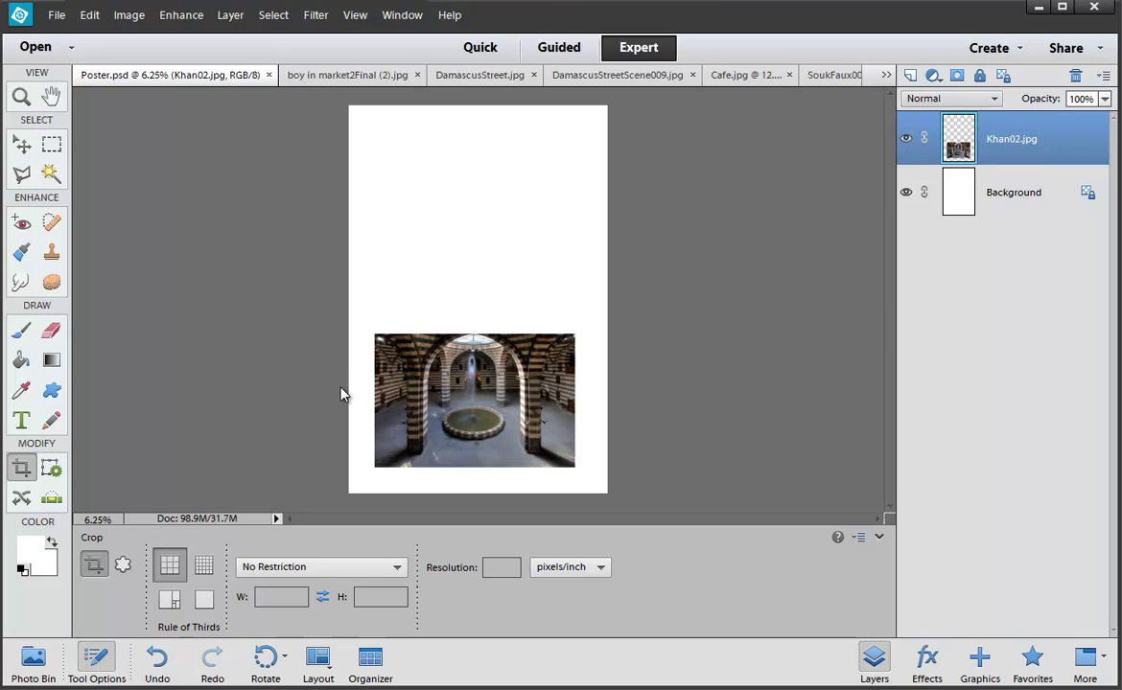
click(91, 17)
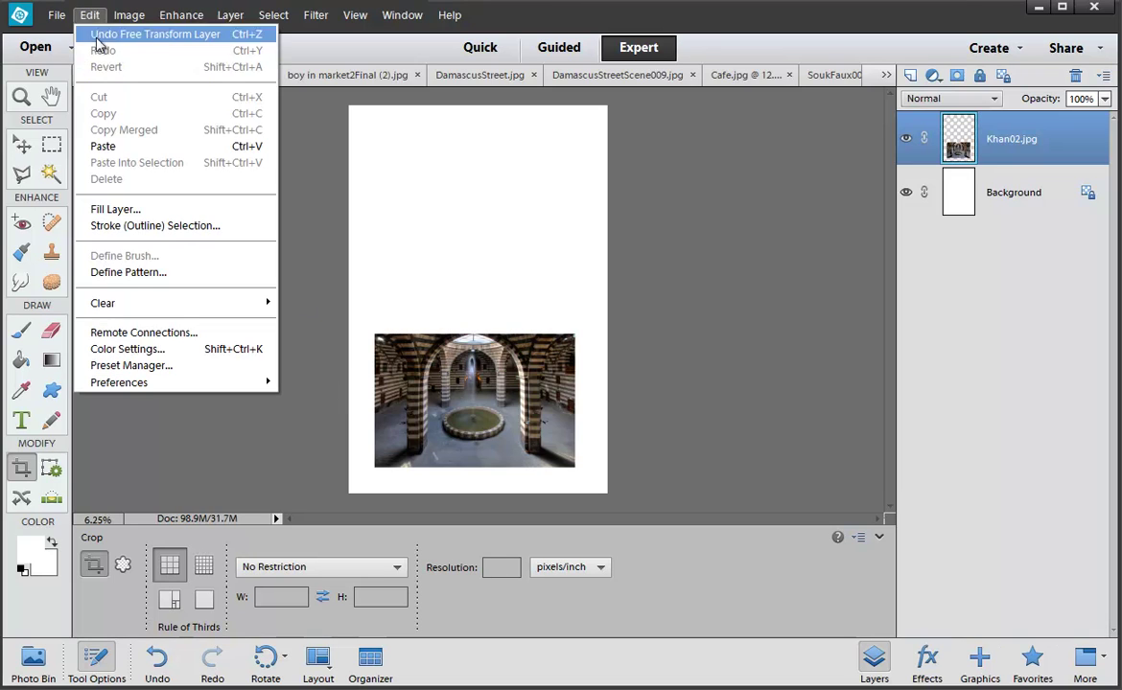
click(110, 146)
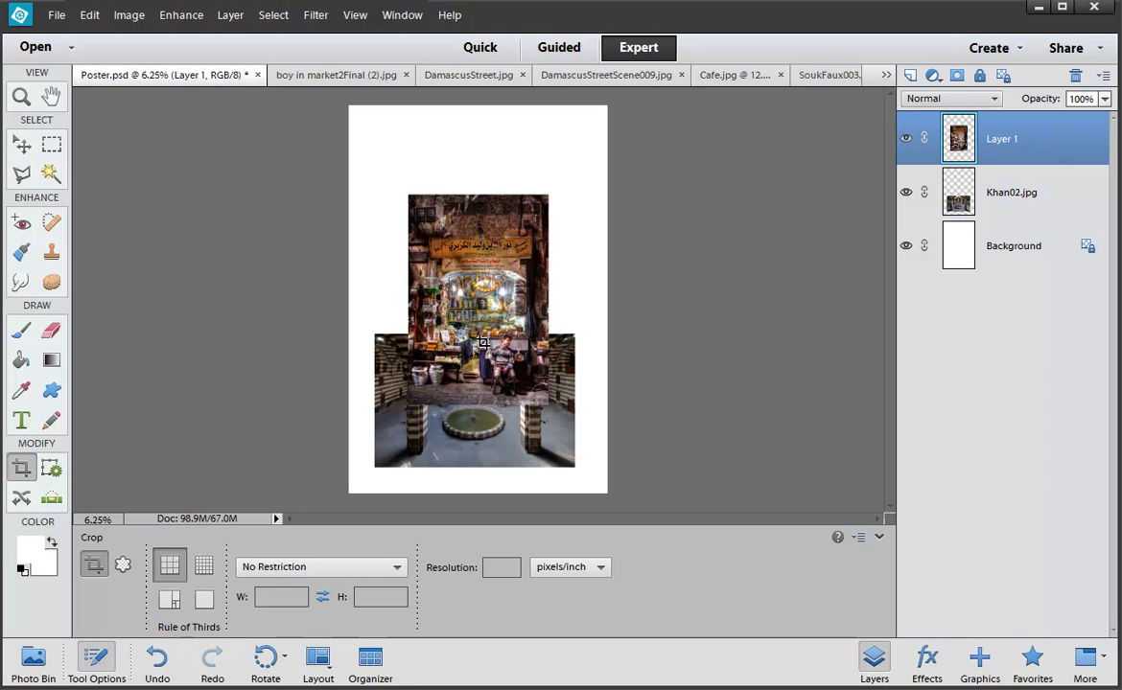
key(v)
drag(483, 283, 463, 236)
drag(443, 215, 425, 215)
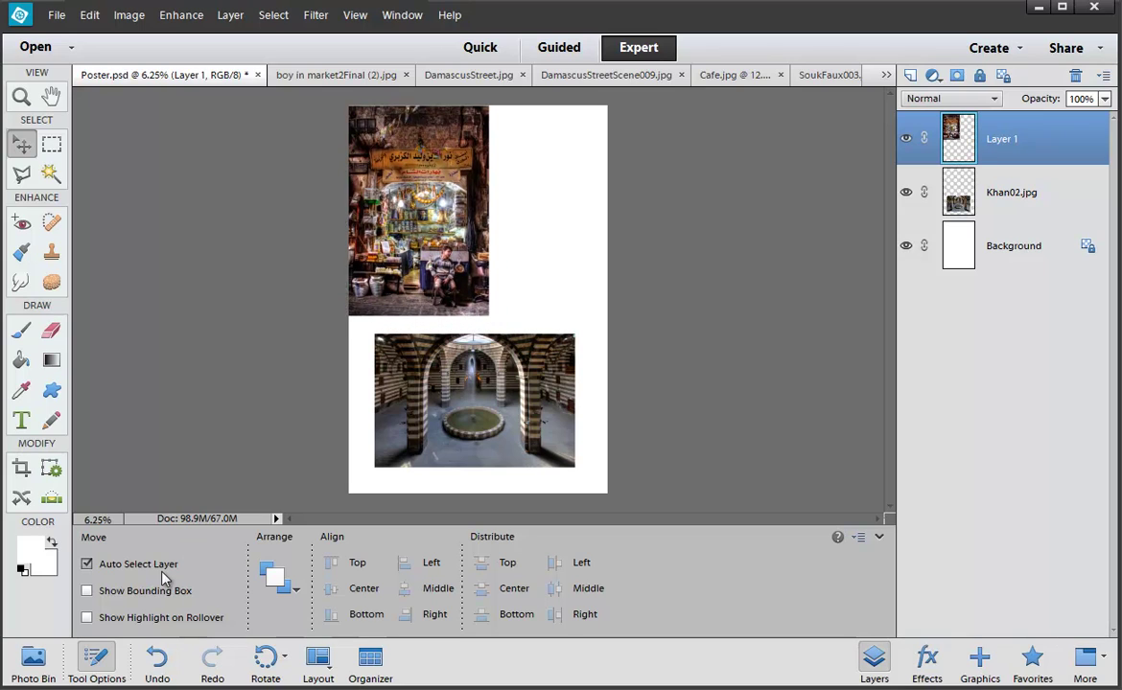
Show the open files in the Photo Bin and close the boy in market2Final (2).jpg photo
click(32, 659)
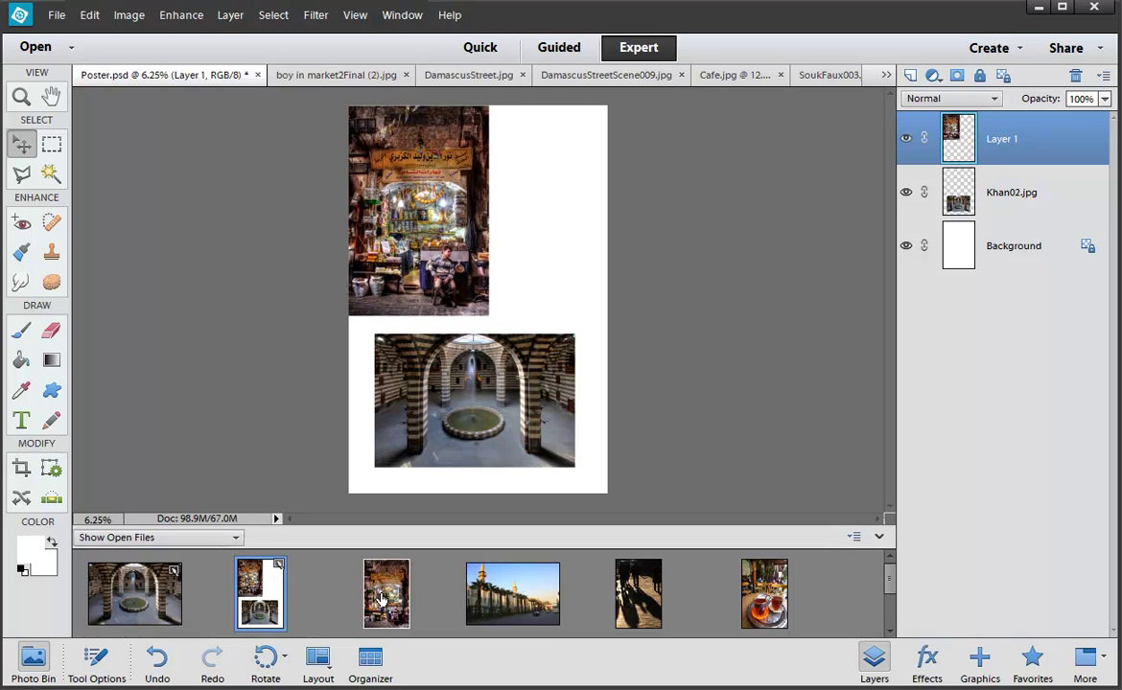
right_click(364, 547)
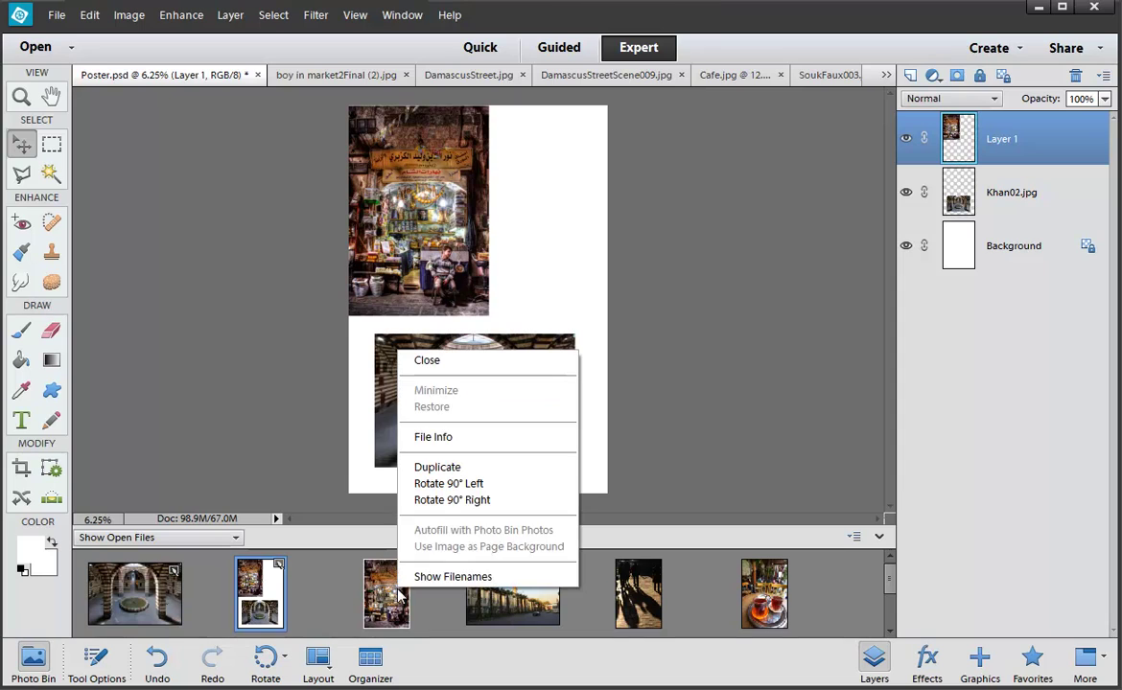
click(427, 361)
Place DamascusStreet.jpg, DamascusStreetScene009.jpg and Cafe.jpg from the Photo Bin onto the poster page
drag(392, 594, 533, 267)
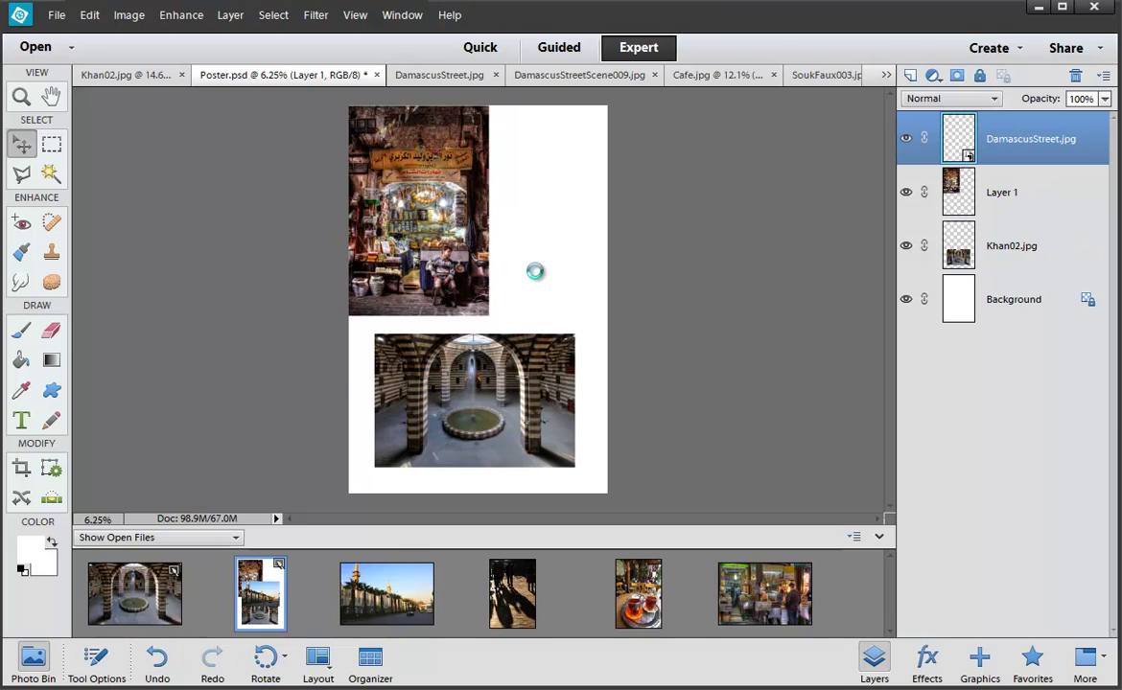
drag(512, 582, 535, 189)
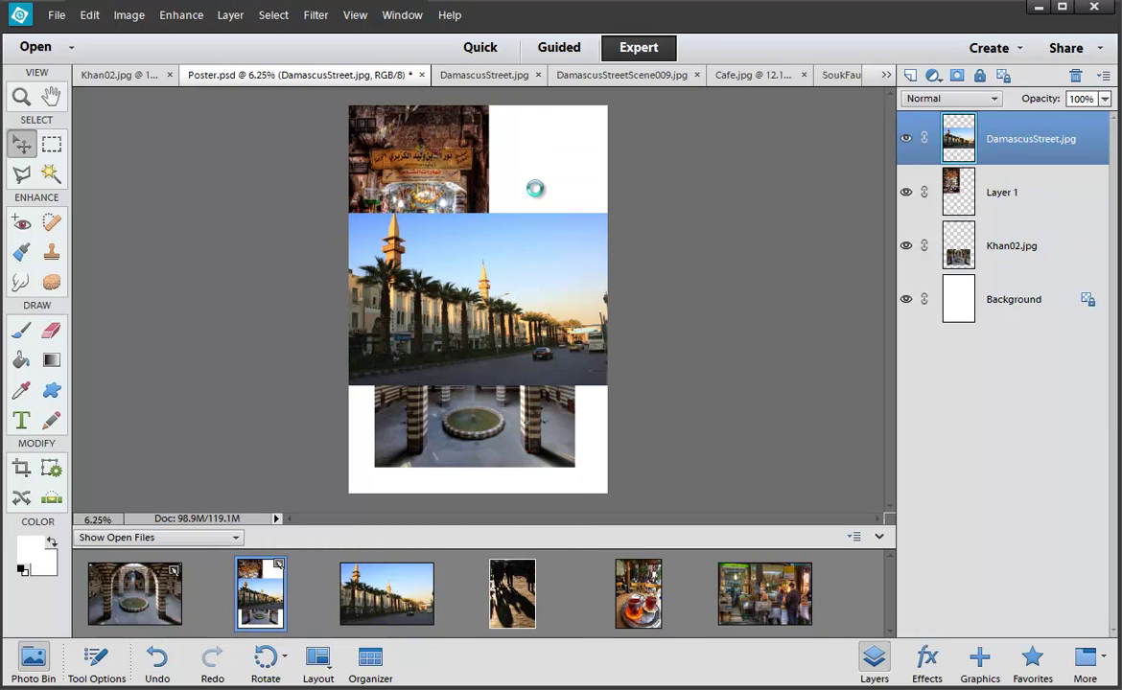
drag(644, 596, 510, 335)
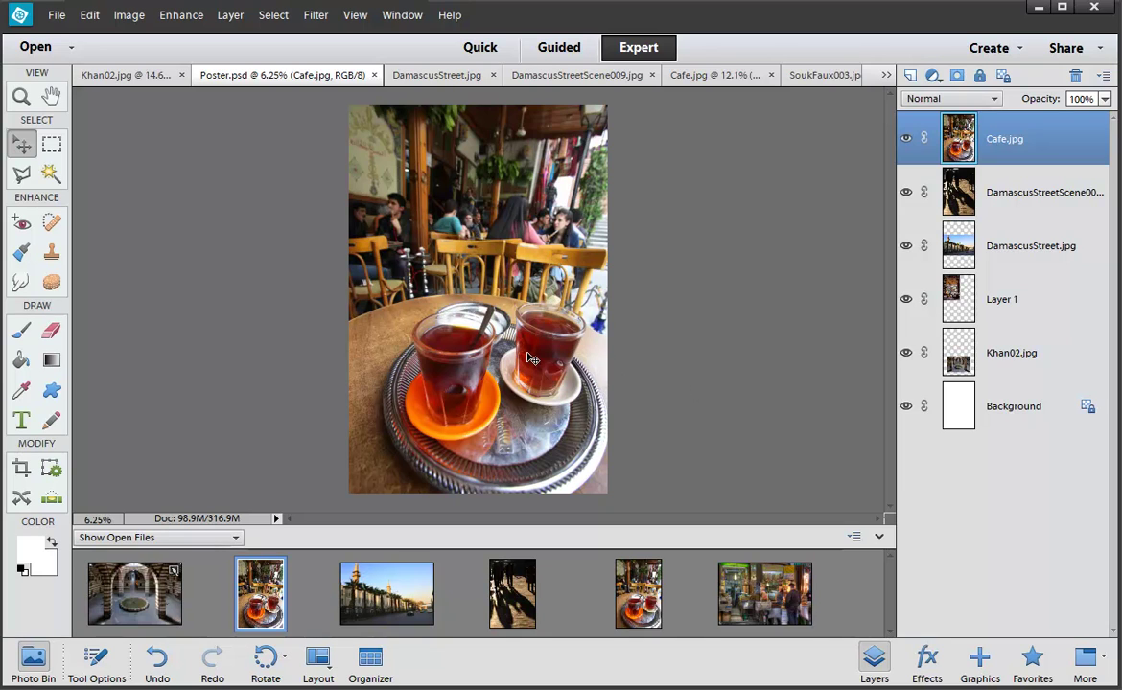
Shift the Cafe.jpg photo aside and reorder the DamascusStreetScene009.jpg layer to sit directly above the Background
drag(517, 220, 357, 280)
drag(451, 267, 486, 288)
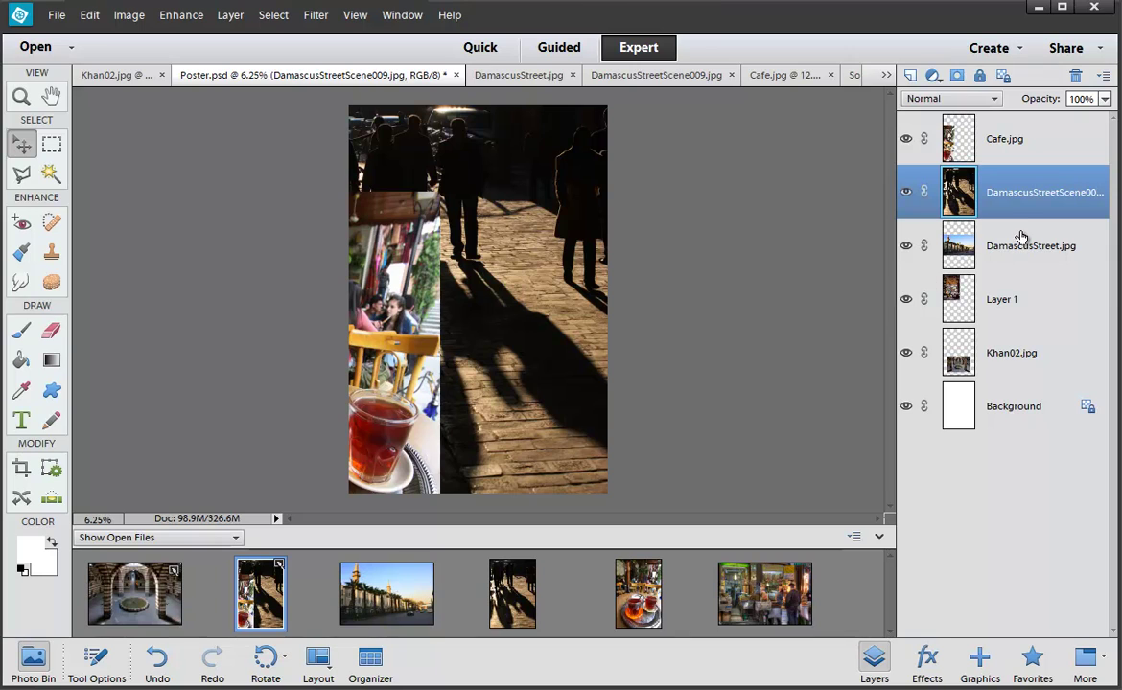
drag(1019, 217, 1038, 370)
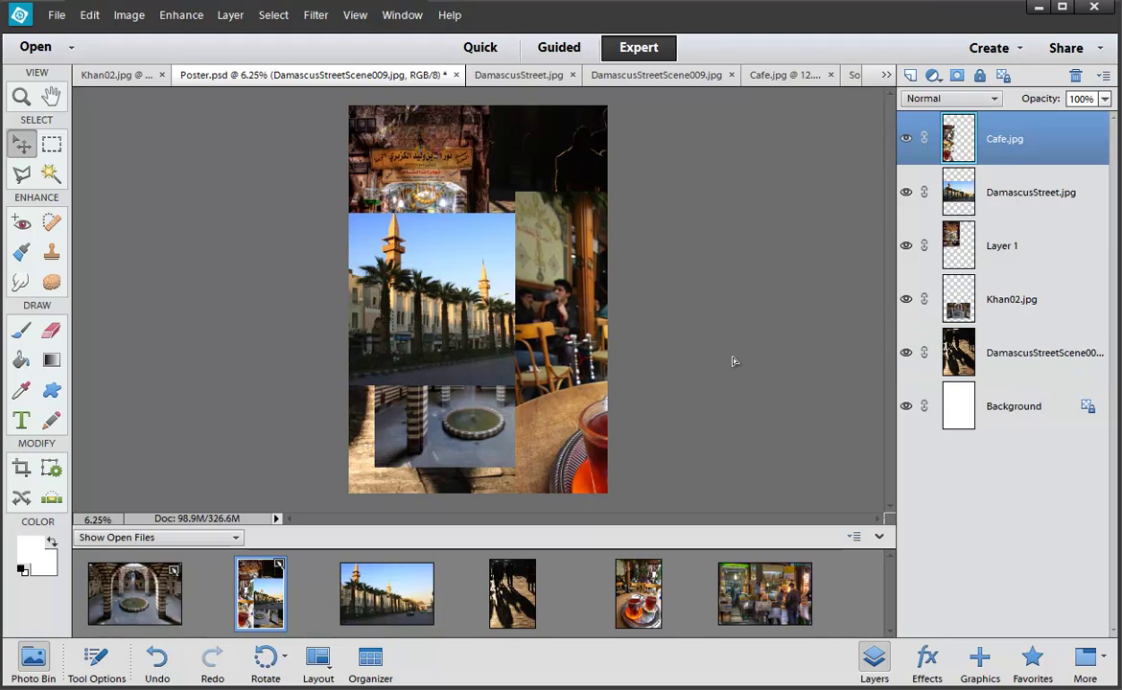
Move the Cafe.jpg photo toward the page's right side and the DamascusStreet.jpg photo down below the market photo
drag(733, 361, 684, 320)
click(32, 671)
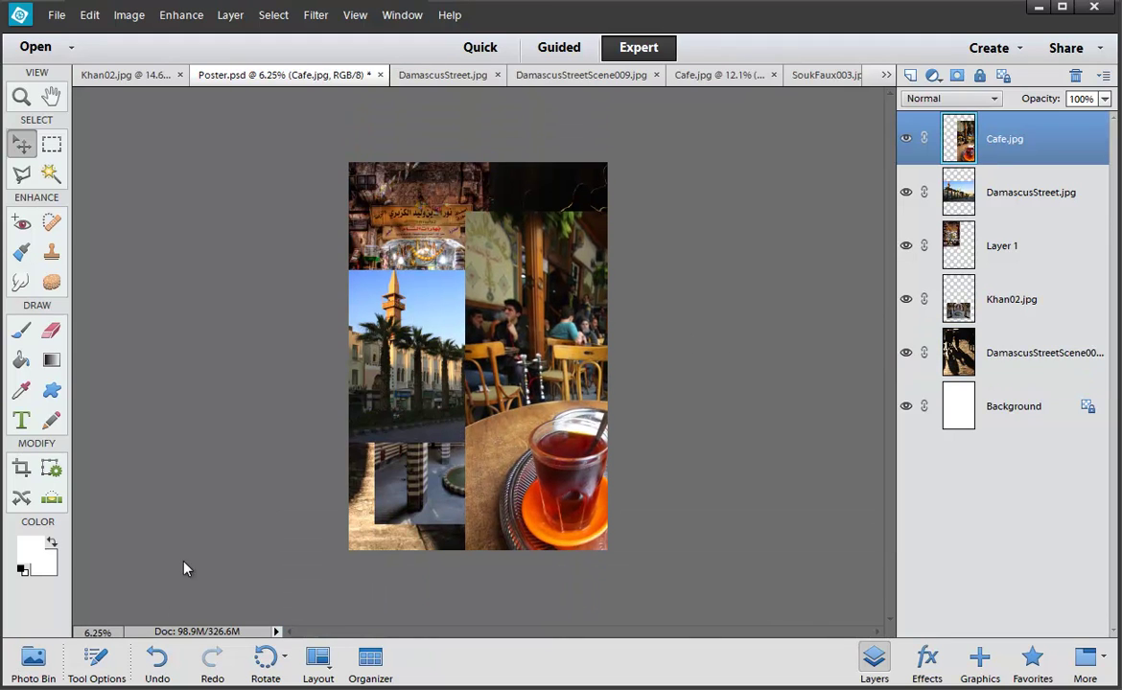
drag(364, 385, 401, 527)
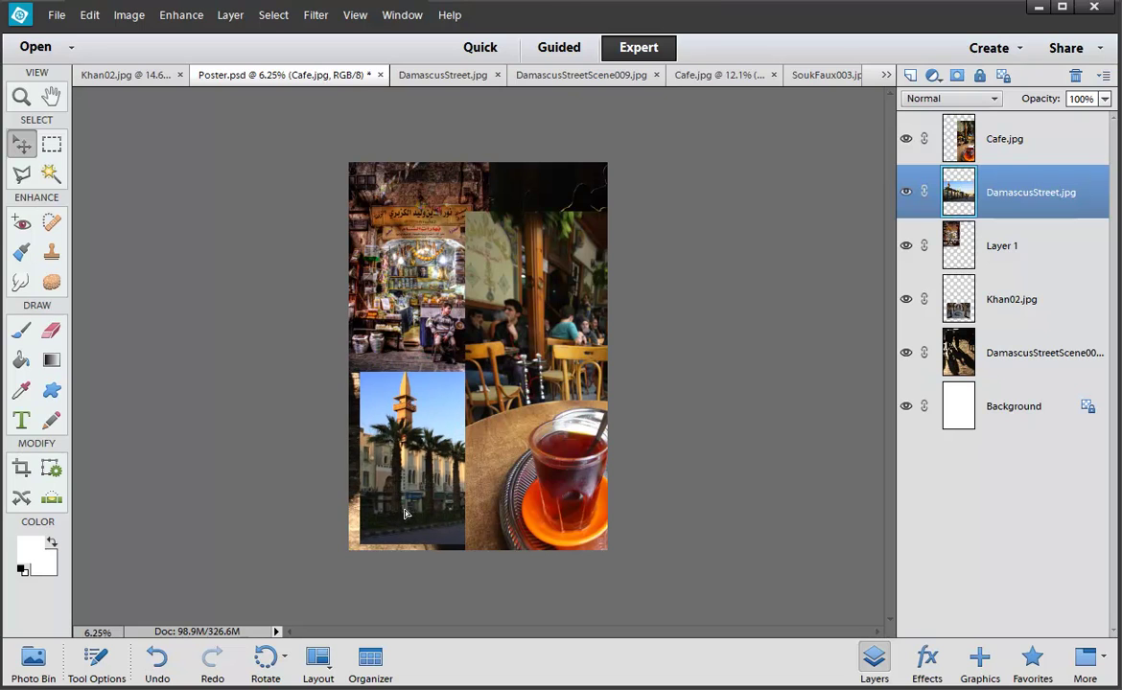
drag(437, 355, 390, 331)
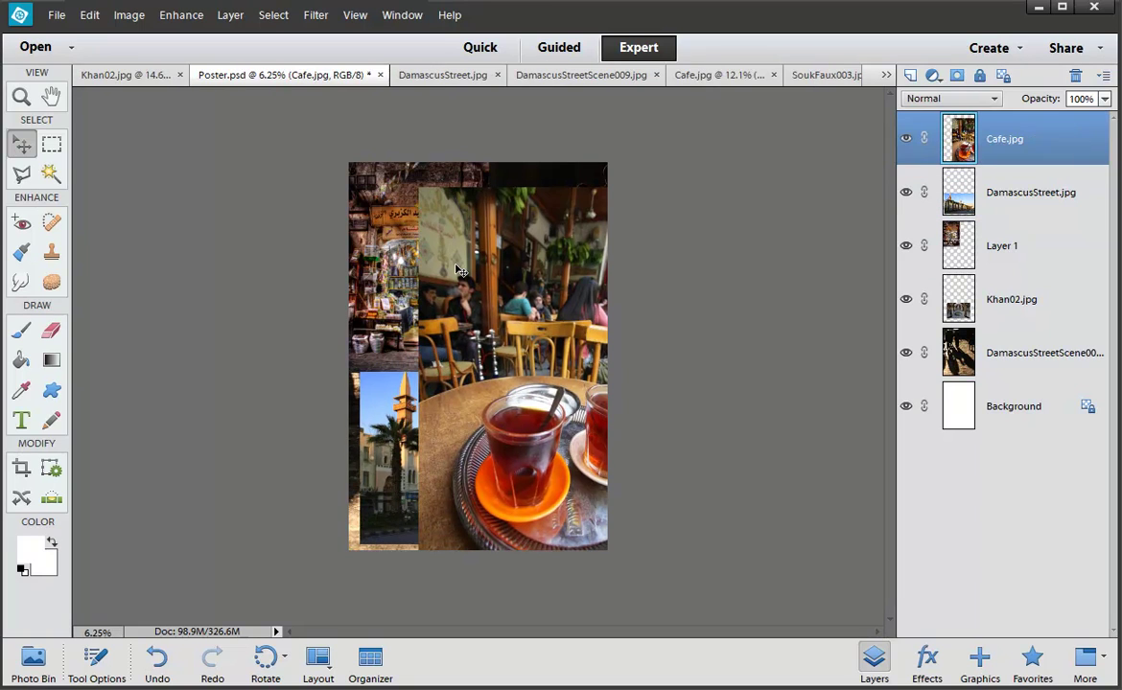
Scale the Cafe.jpg photo proportionally to about 37.4% and position it over the lower part of the market photo
key(ctrl+t)
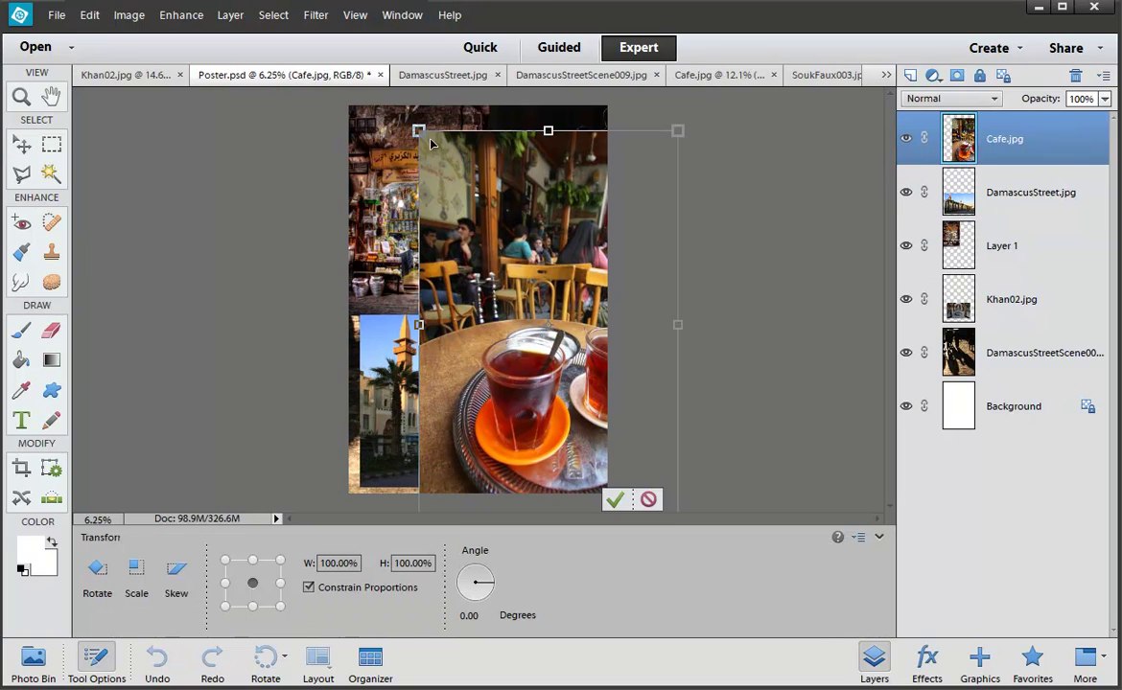
drag(419, 131, 556, 335)
drag(617, 417, 430, 310)
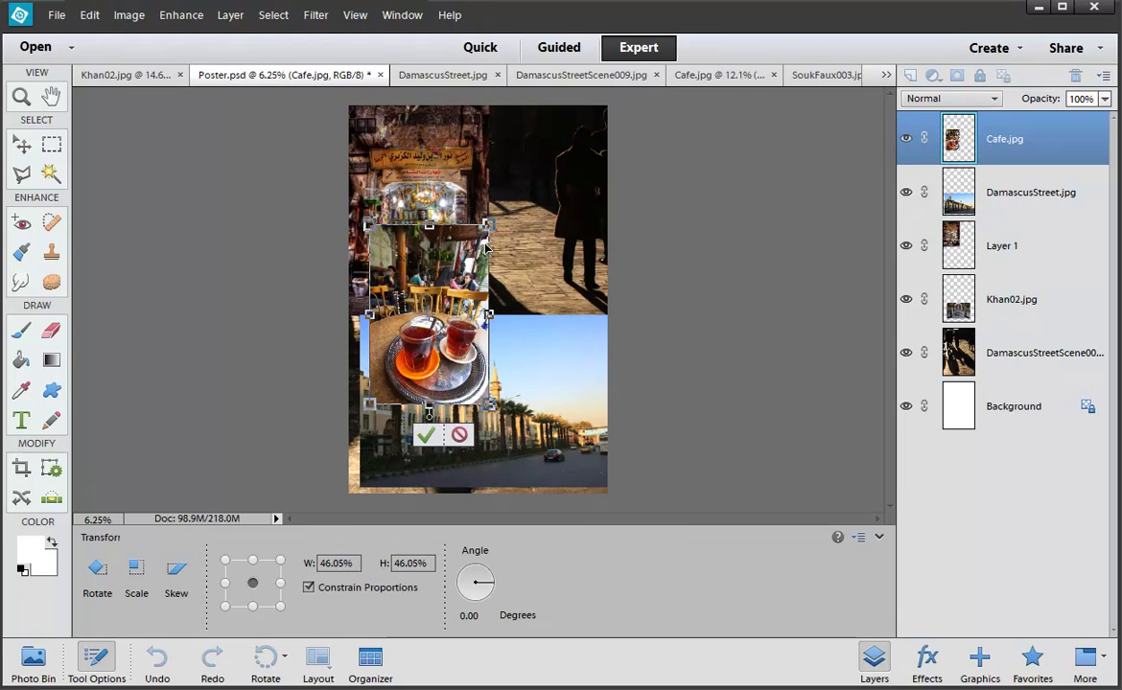
drag(489, 225, 466, 258)
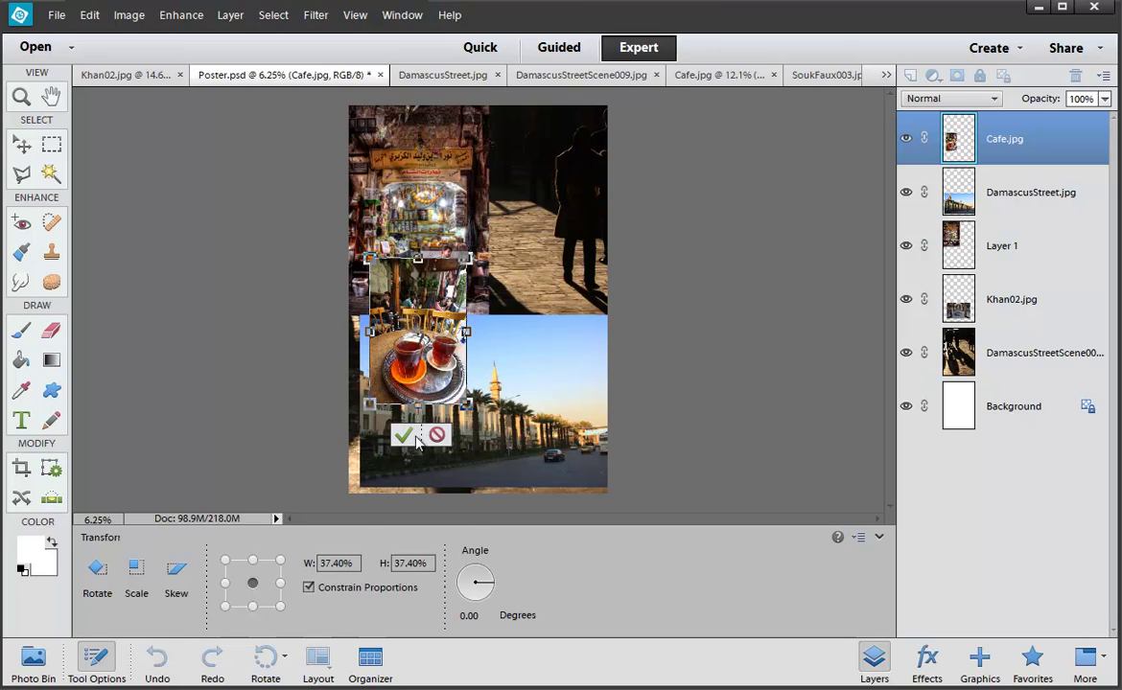
click(402, 435)
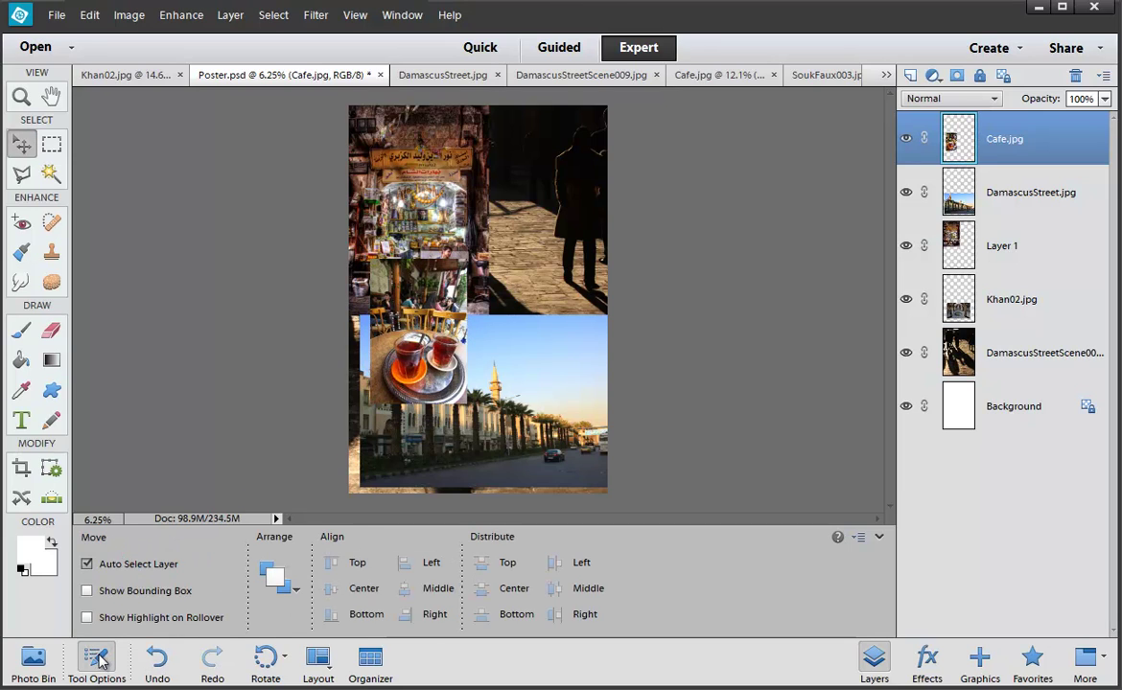
Move the Cafe.jpg photo to the right of the market photo, roughly aligning their lower edges
click(96, 659)
key(ctrl+equal)
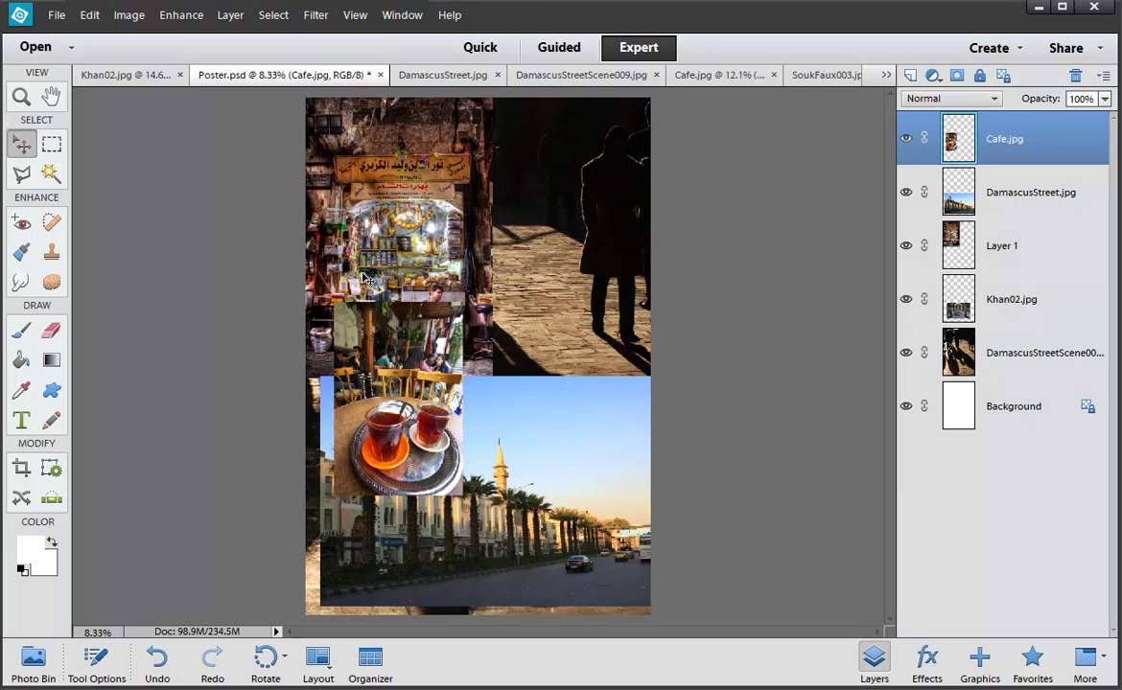
drag(379, 310, 553, 192)
Scale the DamascusStreet.jpg photo proportionally to about 54% and place it near the page's lower-left corner
mouse_move(490, 485)
mouse_down()
mouse_move(476, 476)
mouse_move(483, 486)
mouse_up()
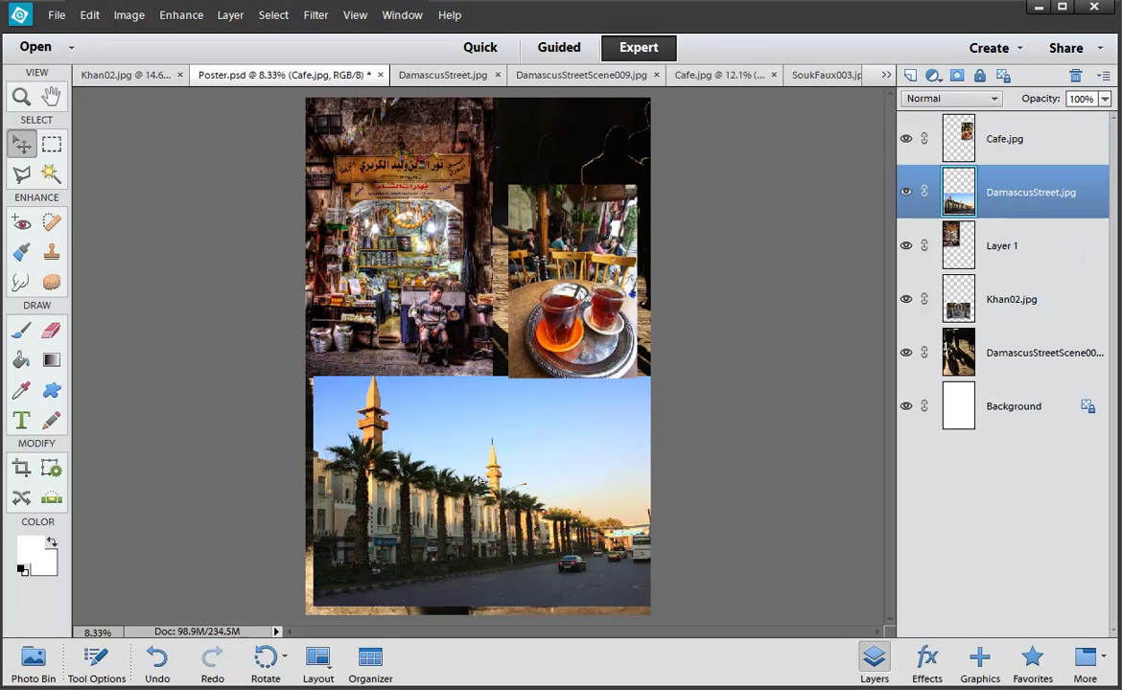
key(ctrl+t)
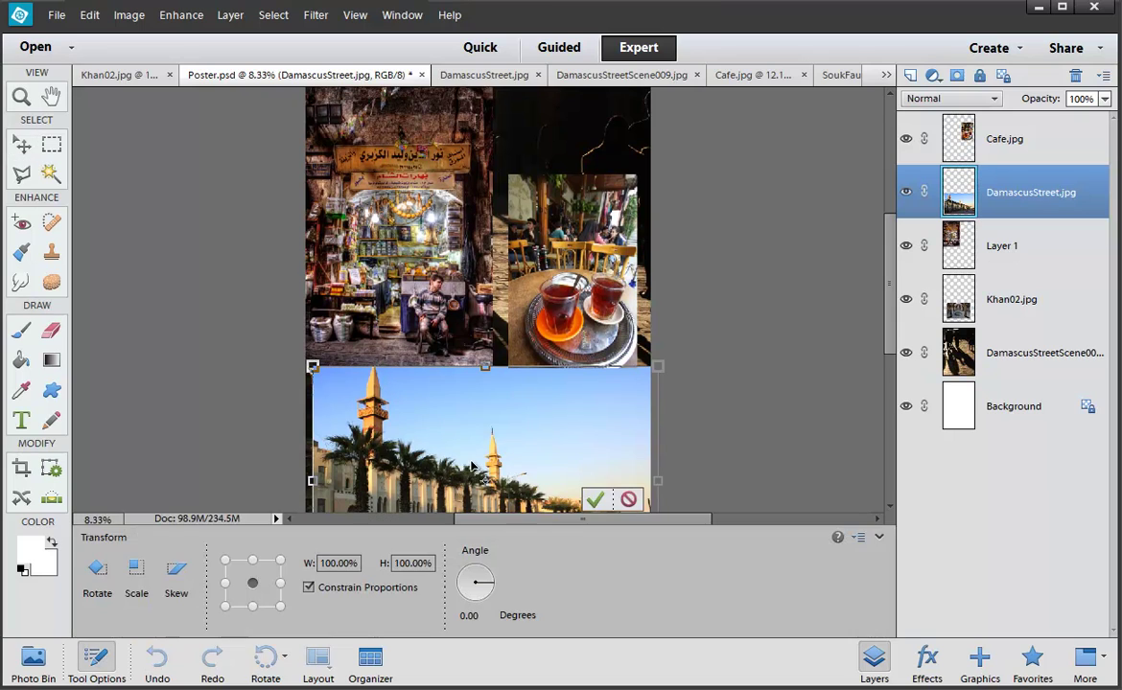
drag(313, 367, 416, 428)
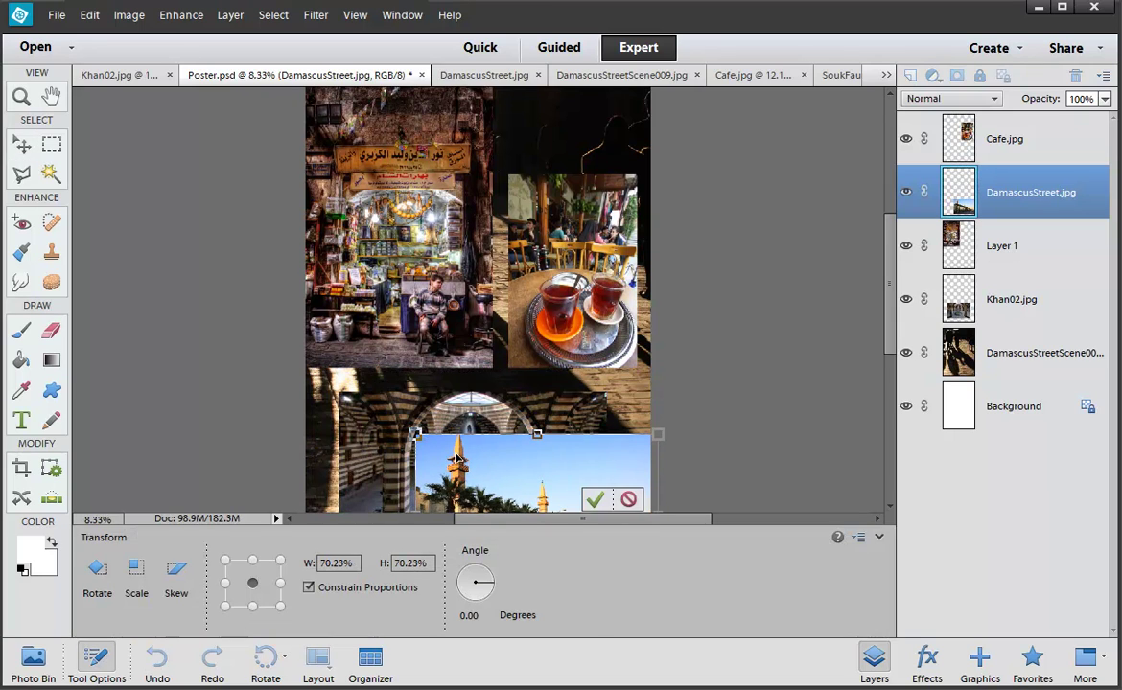
drag(614, 462, 565, 368)
drag(484, 381, 447, 405)
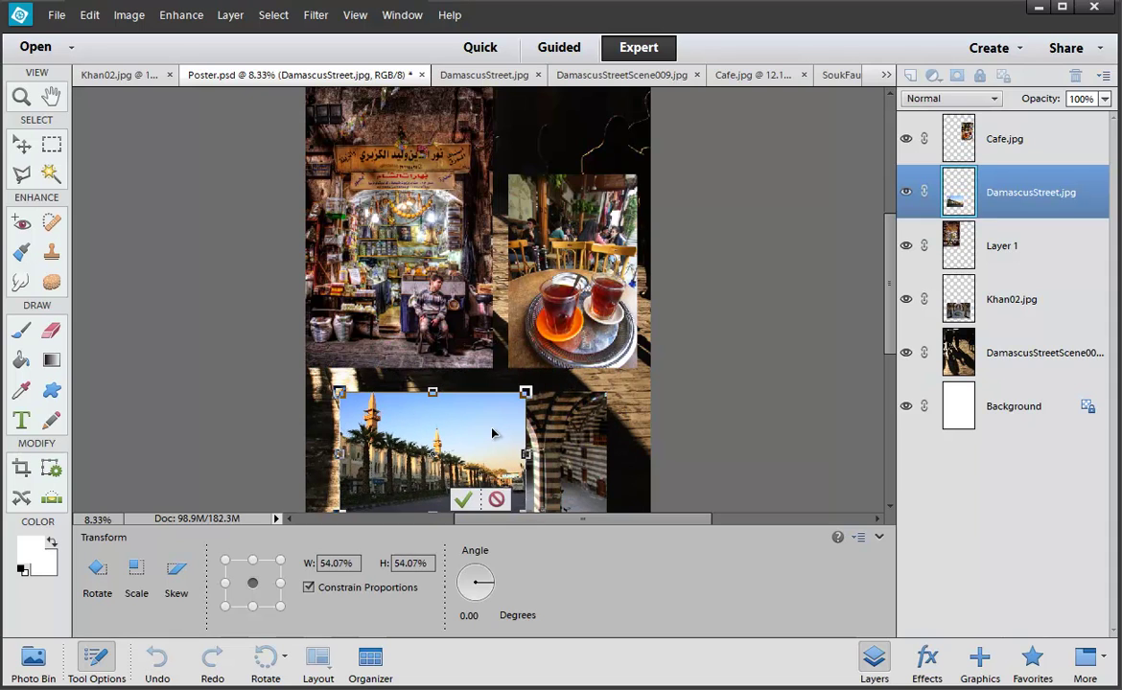
click(96, 660)
drag(426, 493, 409, 560)
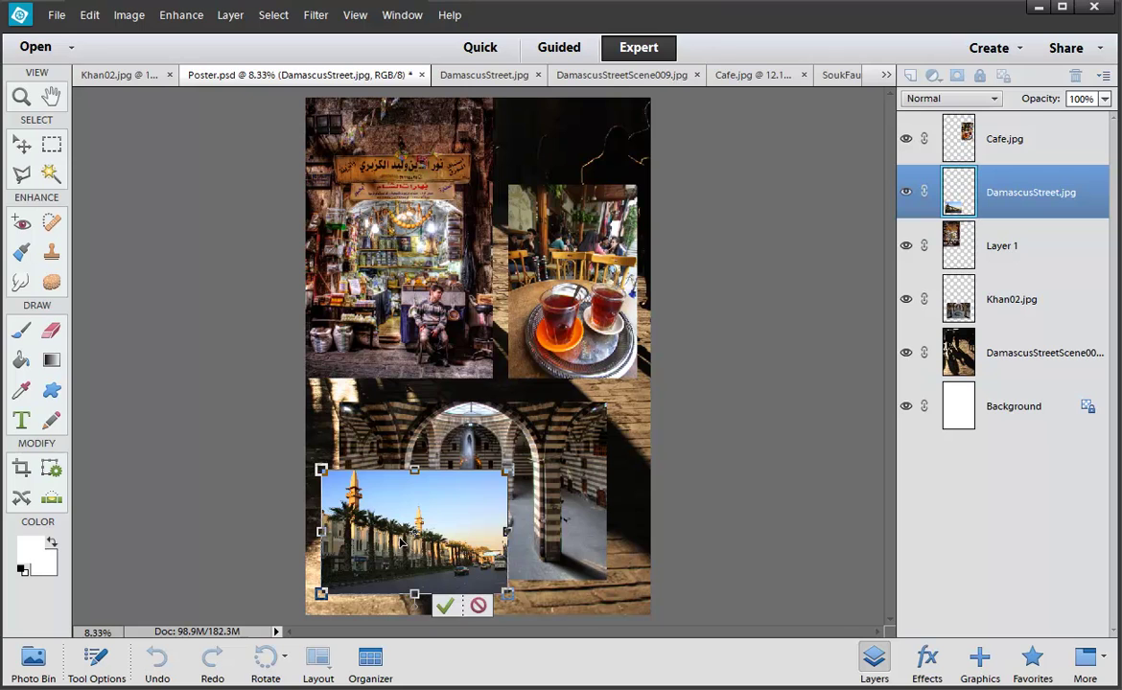
key(Return)
mouse_move(401, 549)
mouse_down()
mouse_move(404, 379)
mouse_move(384, 416)
mouse_move(399, 496)
mouse_move(393, 548)
mouse_up()
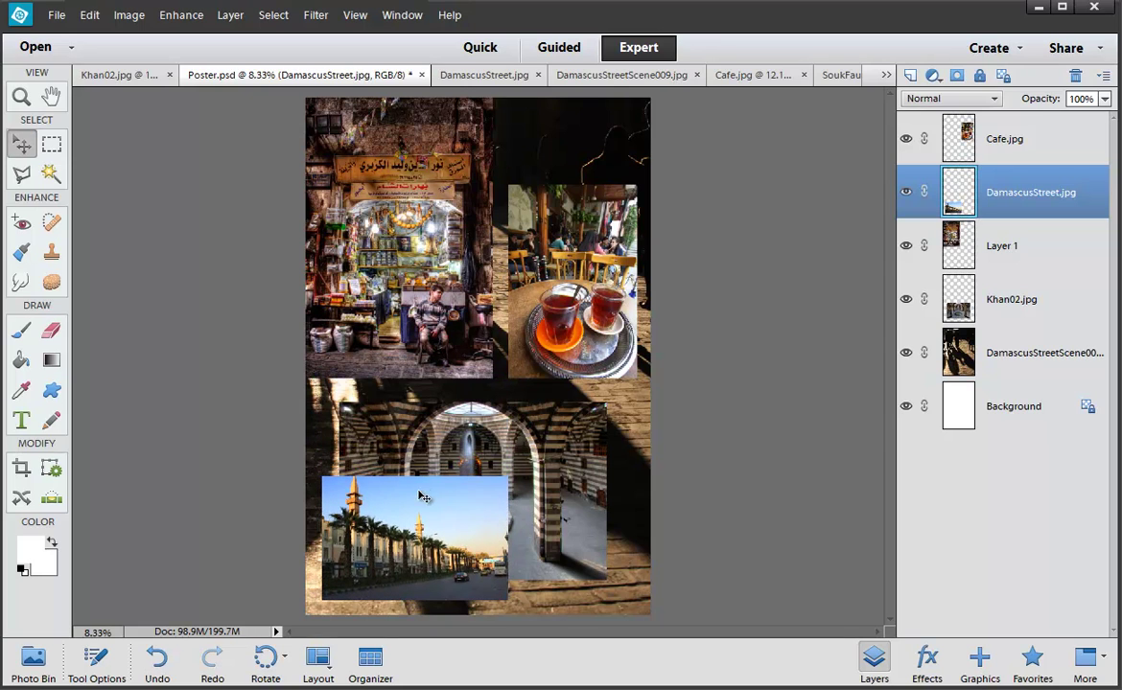
Move the Khan02.jpg photo up behind the upper photos and the market photo down to just above the DamascusStreet.jpg photo
drag(388, 424, 388, 297)
click(383, 485)
drag(407, 549, 402, 551)
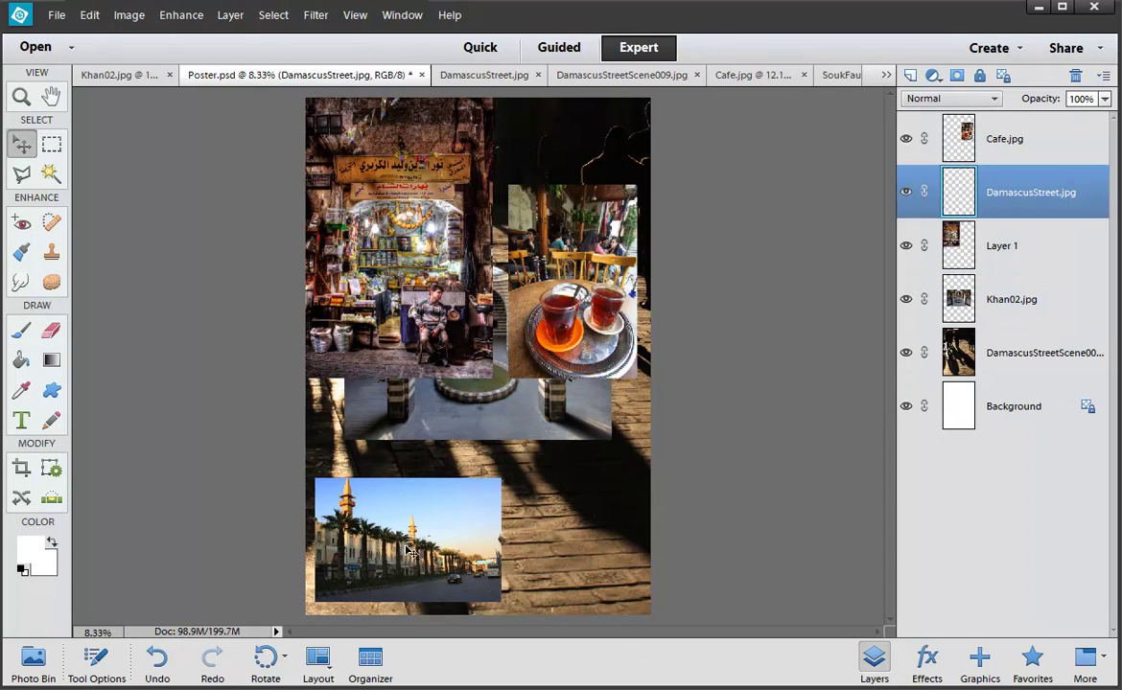
drag(376, 290, 413, 392)
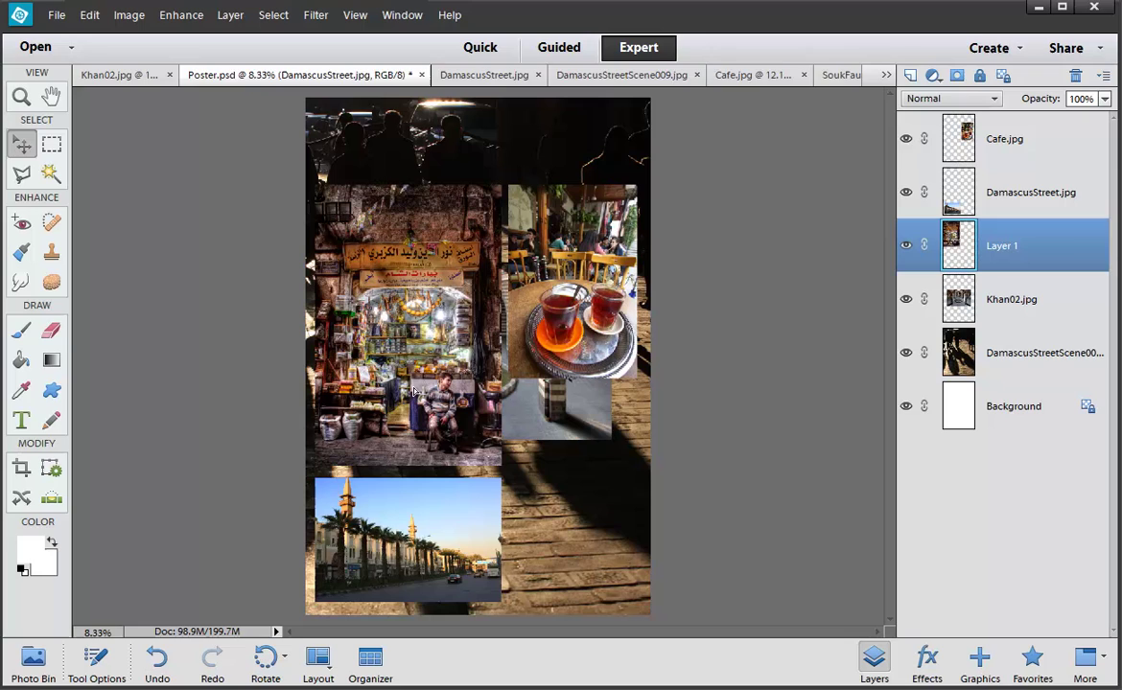
Scale the DamascusStreet.jpg photo proportionally to about 82.7% of its current size
click(466, 513)
key(ctrl+t)
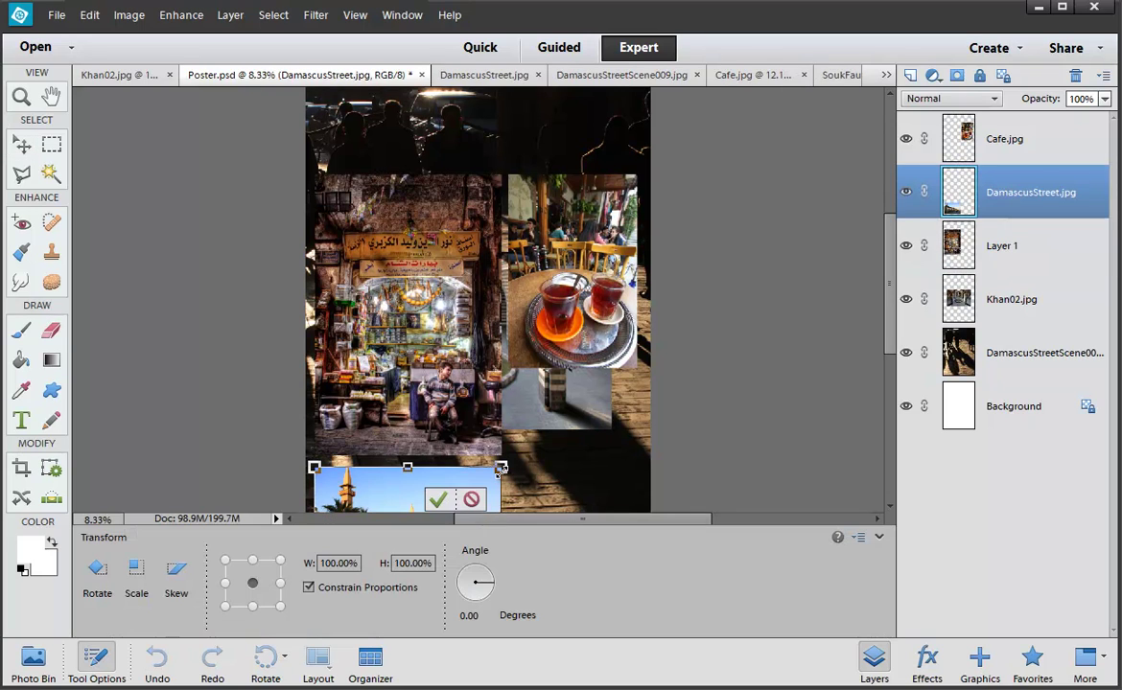
drag(502, 470, 481, 502)
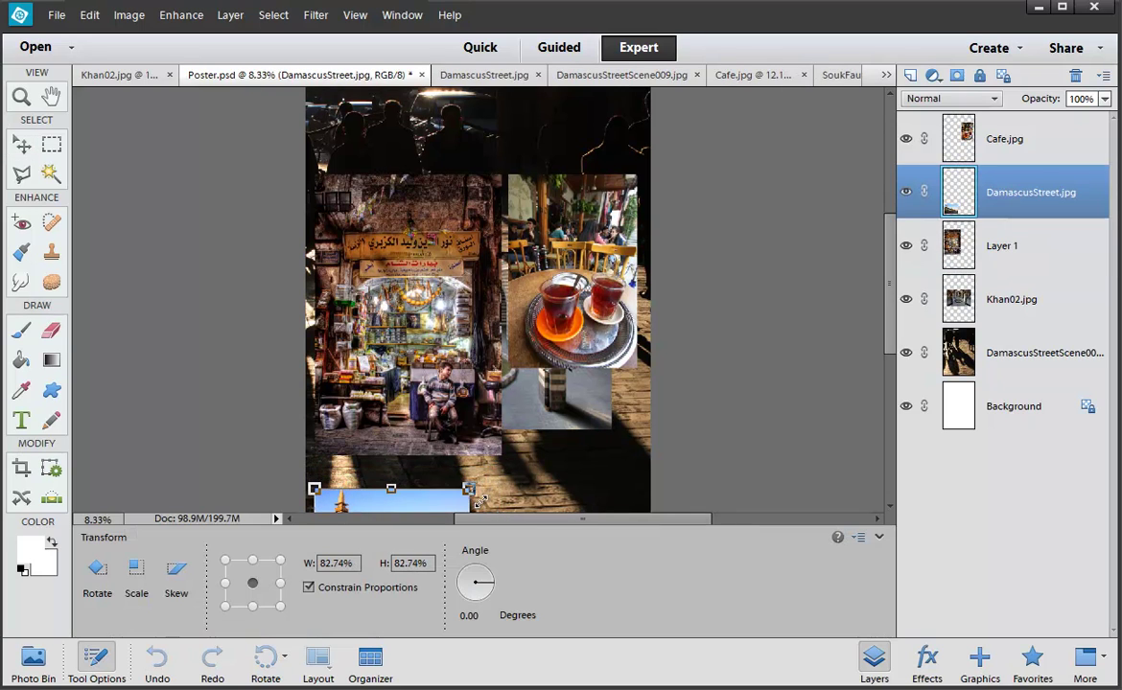
click(405, 500)
Scale the market photo proportionally to about 83.2%, matching the DamascusStreet.jpg photo's width, and set it just above that photo
drag(456, 437, 467, 485)
key(ctrl+t)
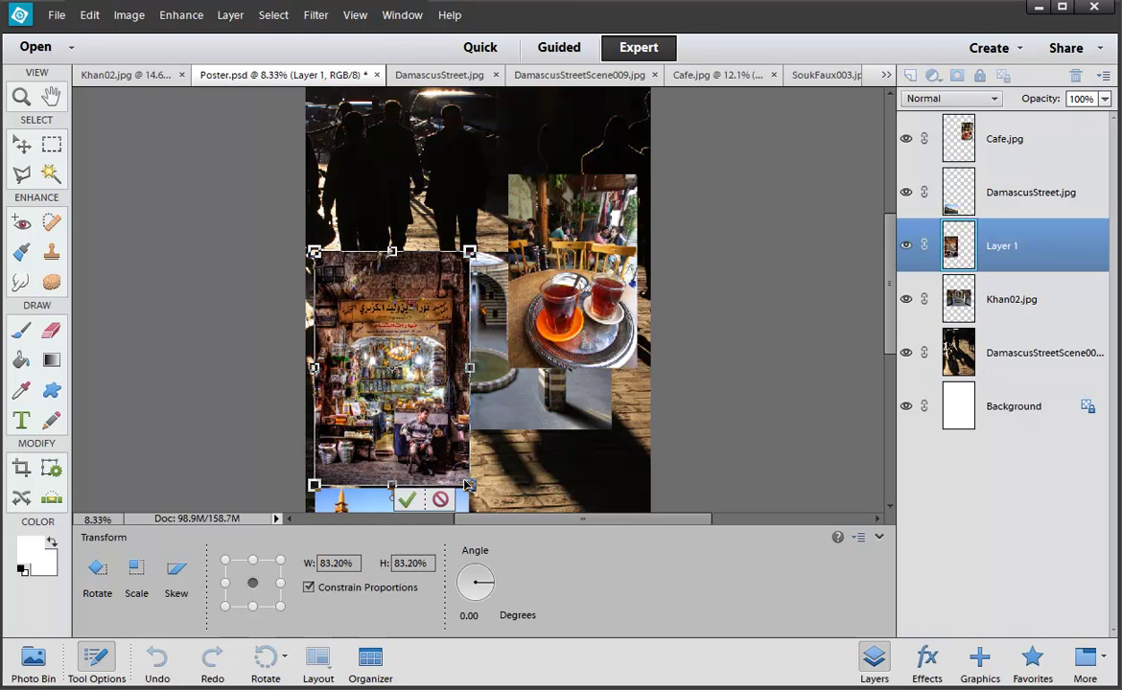
click(409, 500)
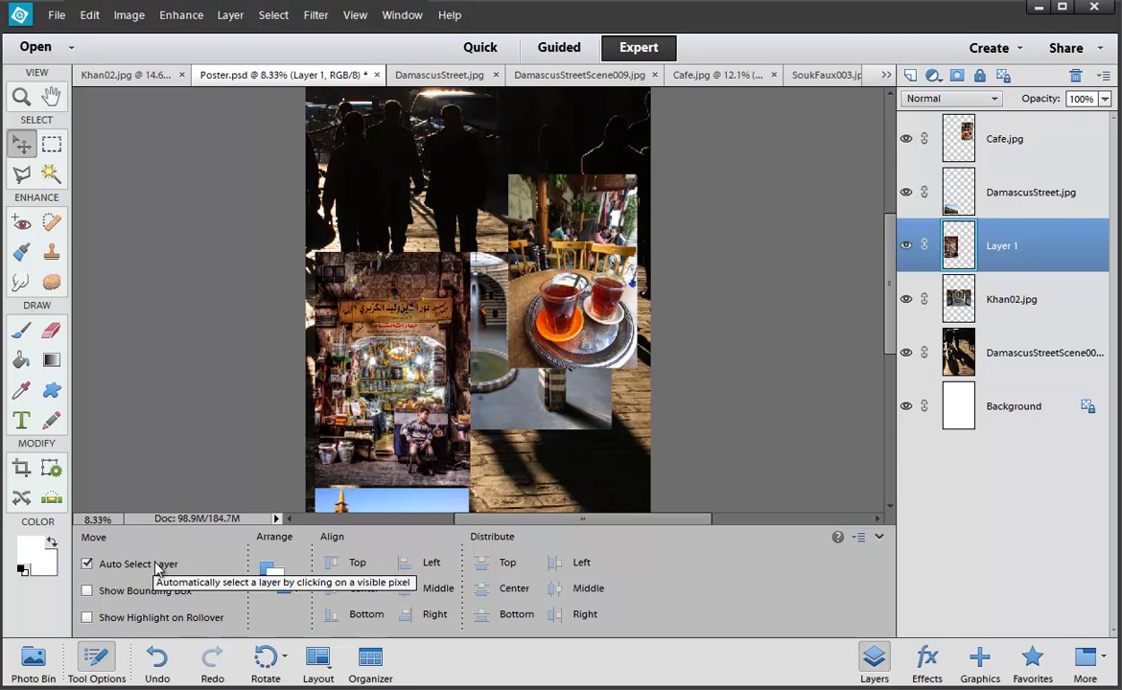
click(93, 663)
Move the Khan02.jpg photo to the right of the market photo and adjust the narrow gap between the market and DamascusStreet.jpg photos
mouse_move(401, 479)
mouse_down()
mouse_move(401, 362)
mouse_move(415, 477)
mouse_up()
drag(518, 423, 627, 515)
drag(408, 467, 400, 471)
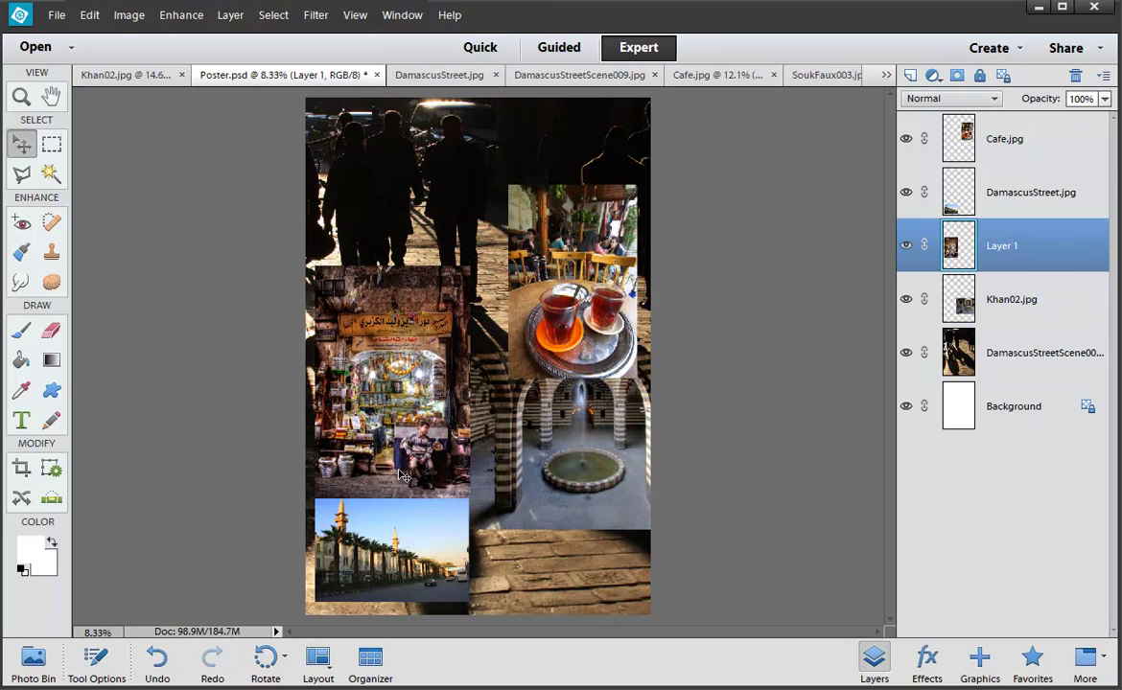
drag(393, 525, 395, 532)
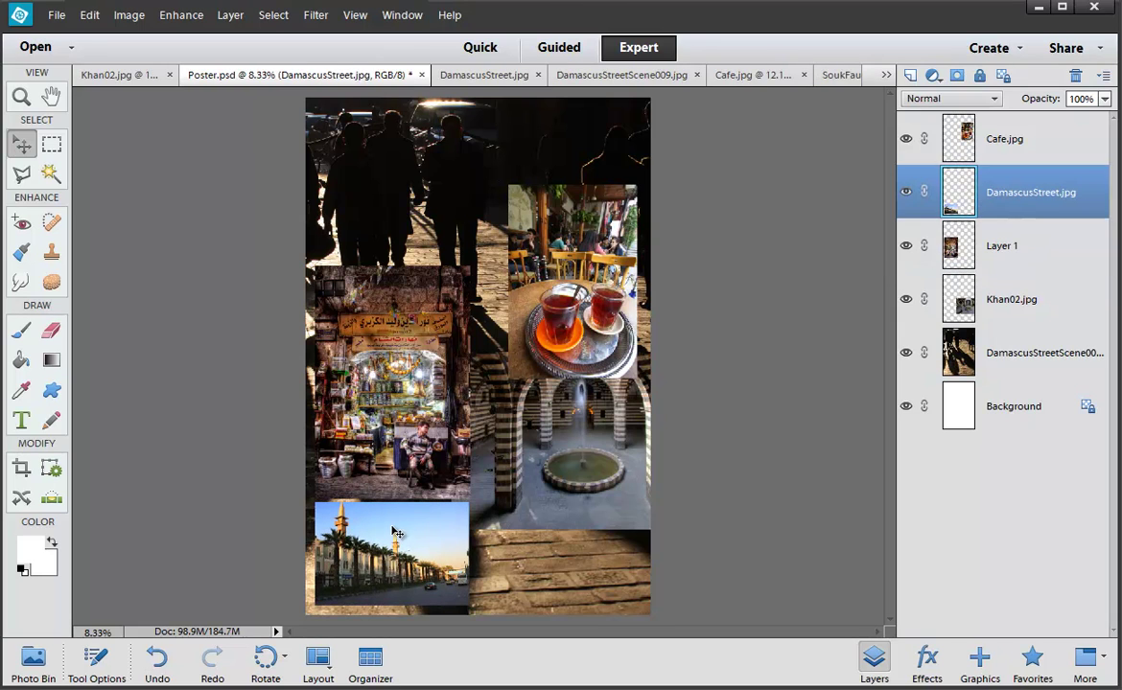
Shift the Cafe.jpg photo toward the page's upper-right edge and hide the Khan02.jpg layer after moving it down
drag(553, 341, 607, 304)
drag(596, 353, 596, 456)
click(905, 299)
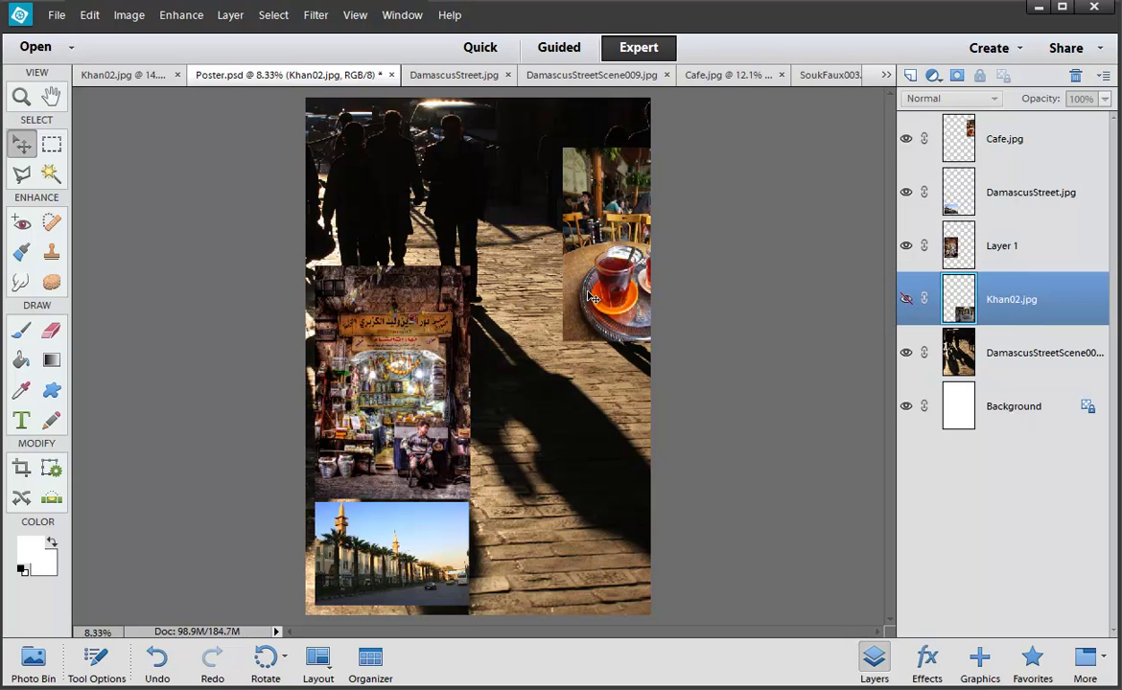
drag(595, 290, 617, 273)
Rearrange the photos with the market at the page's lower right, DamascusStreet.jpg directly above it and Cafe.jpg at its left
drag(441, 363, 614, 470)
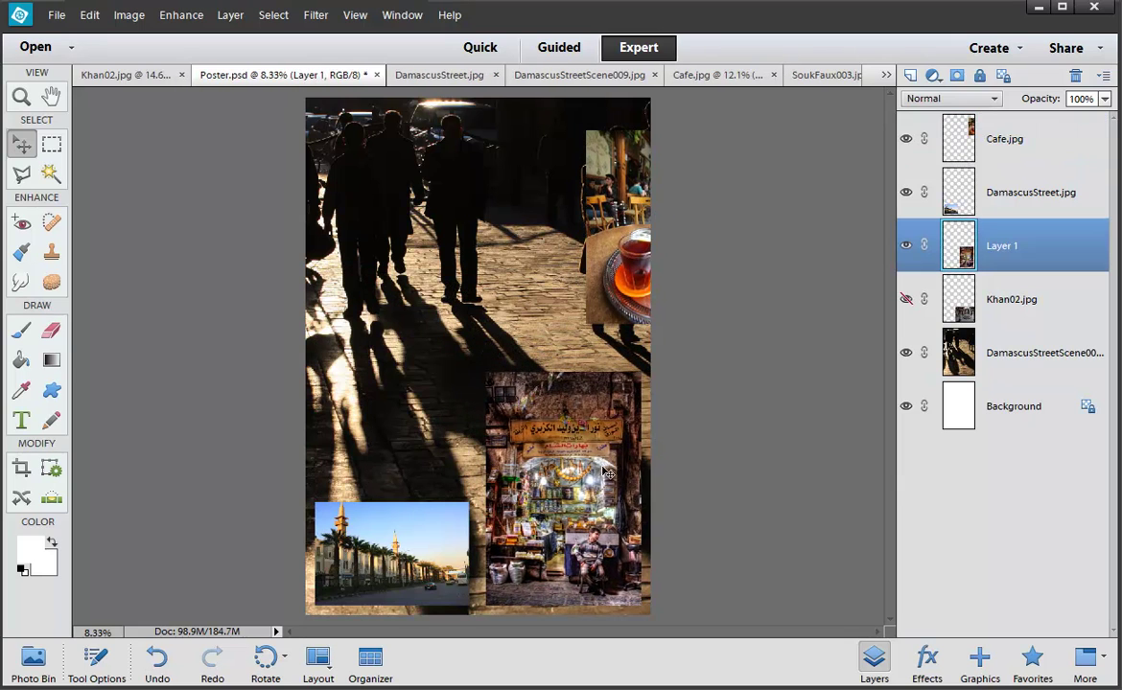
drag(421, 520, 360, 519)
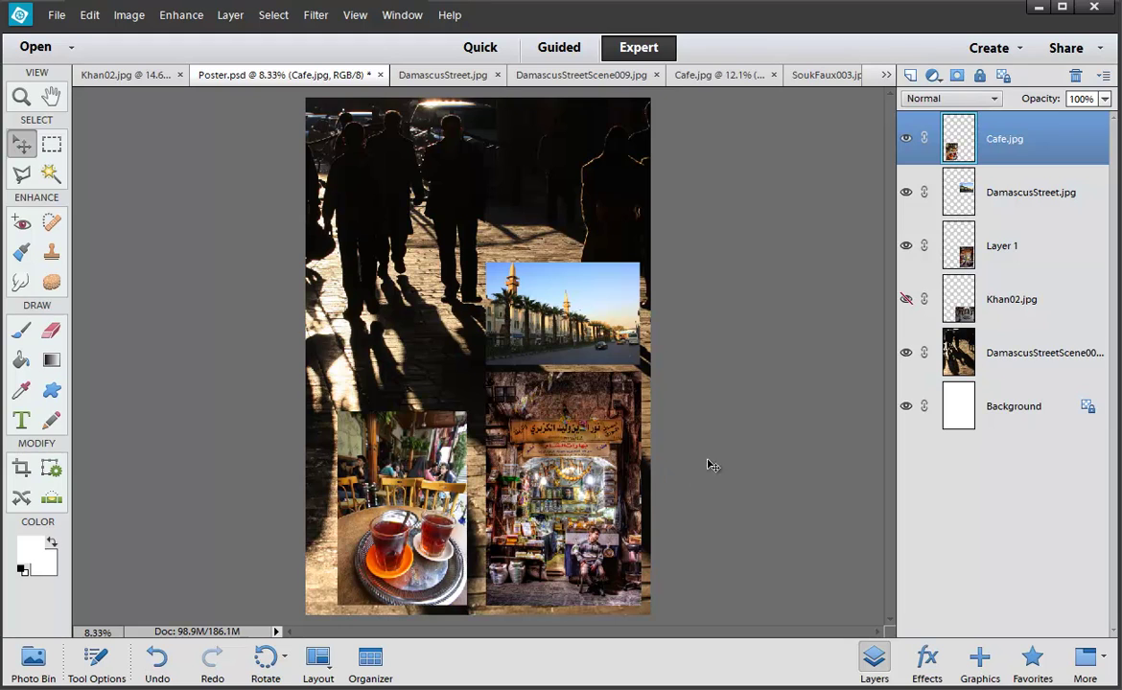
click(1008, 360)
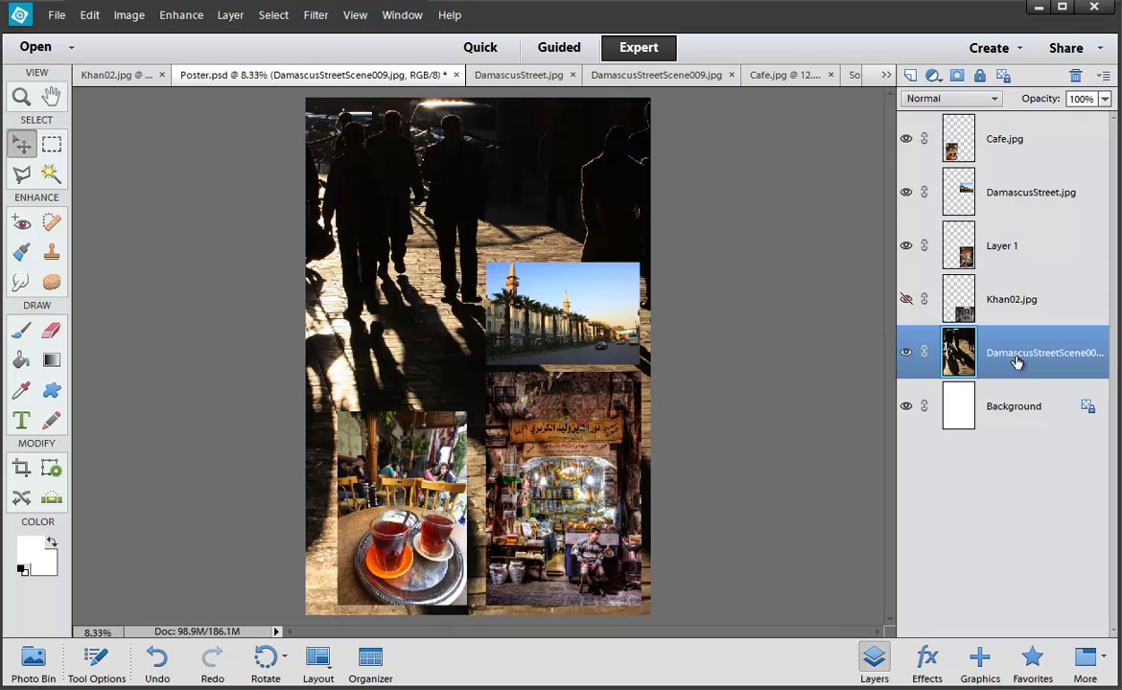
Nudge the Cafe.jpg photo rightward until only a narrow gap separates it from the market photo
click(443, 503)
key(Right)
key(Right)
key(Right)
key(Right)
key(Right)
key(Right)
key(Right)
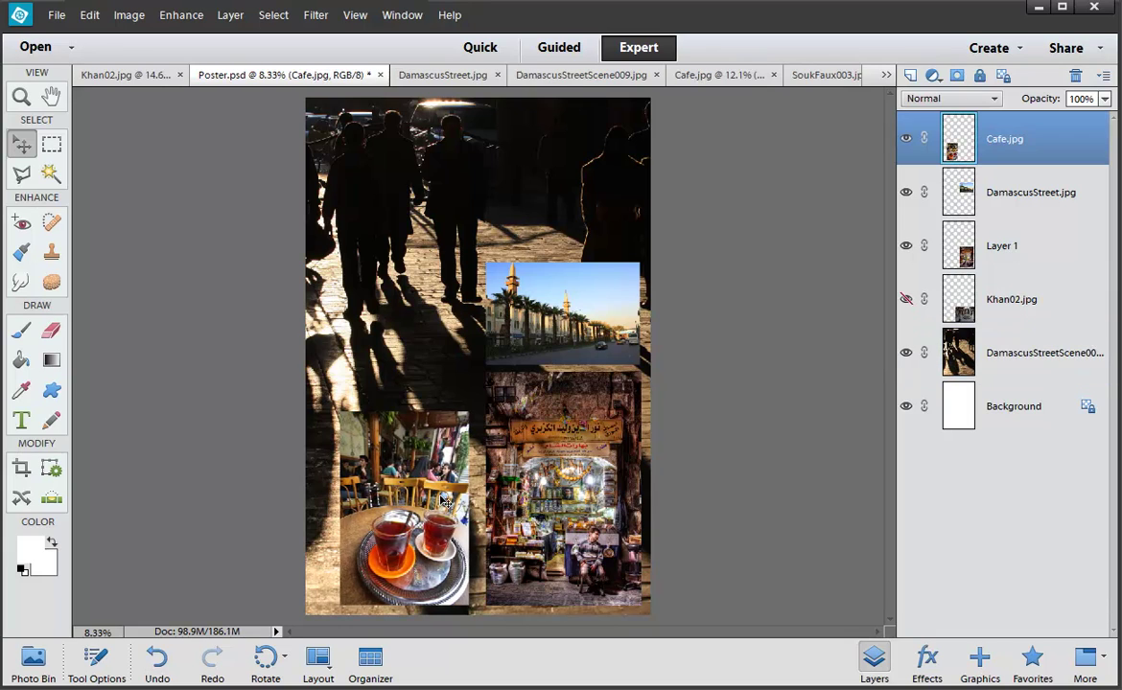
key(Right)
key(Right)
key(Right)
key(Right)
key(Right)
key(Right)
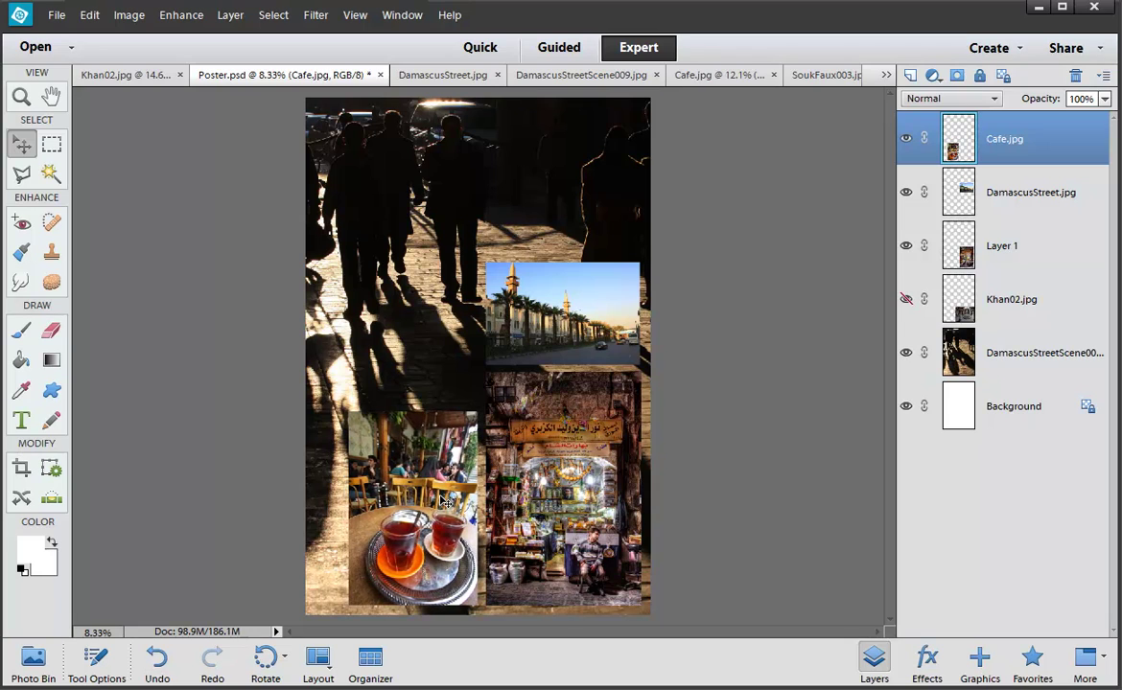
key(Right)
key(Right)
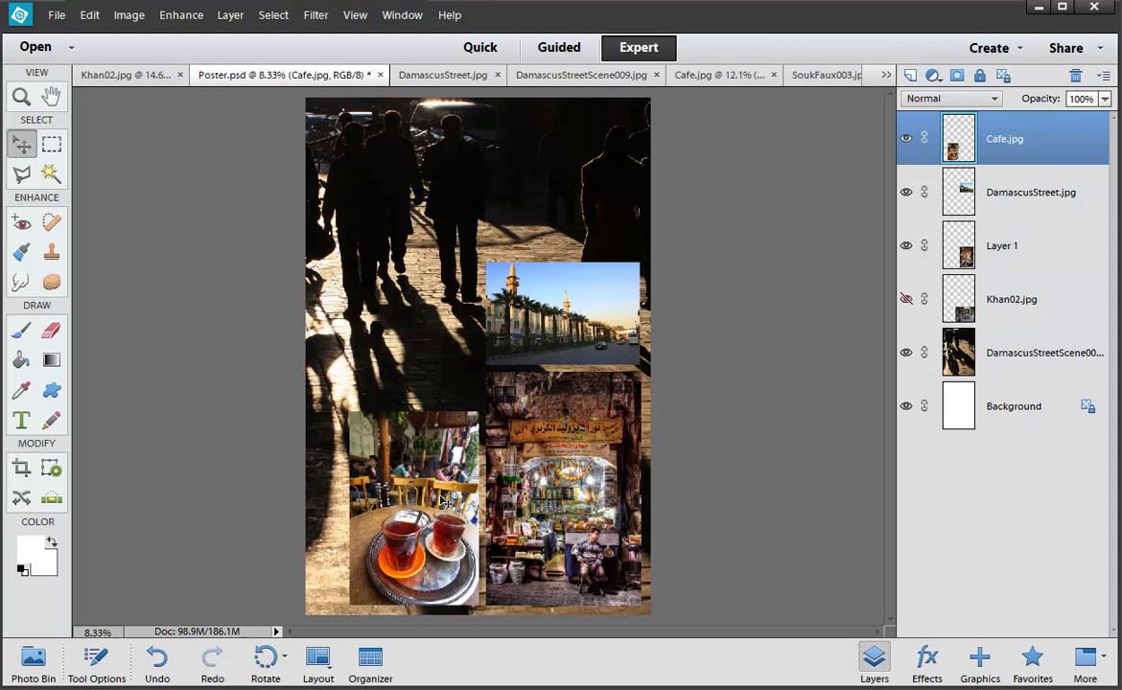
Lower the opacity of the DamascusStreetScene009.jpg backdrop layer to 31%
click(547, 463)
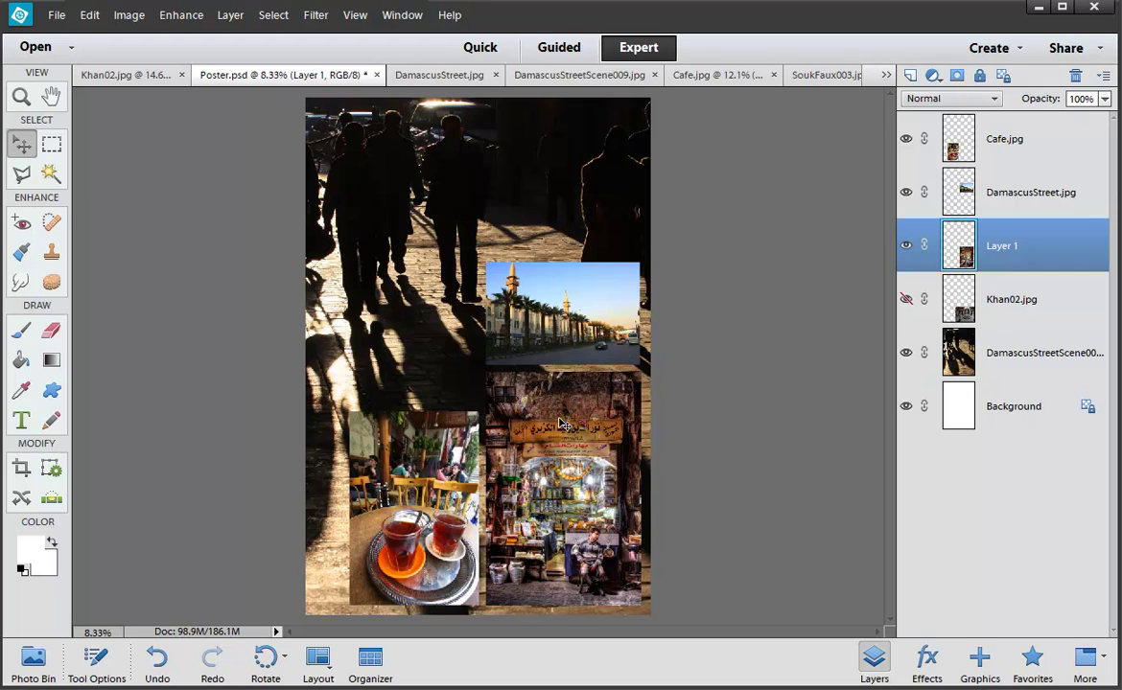
click(988, 357)
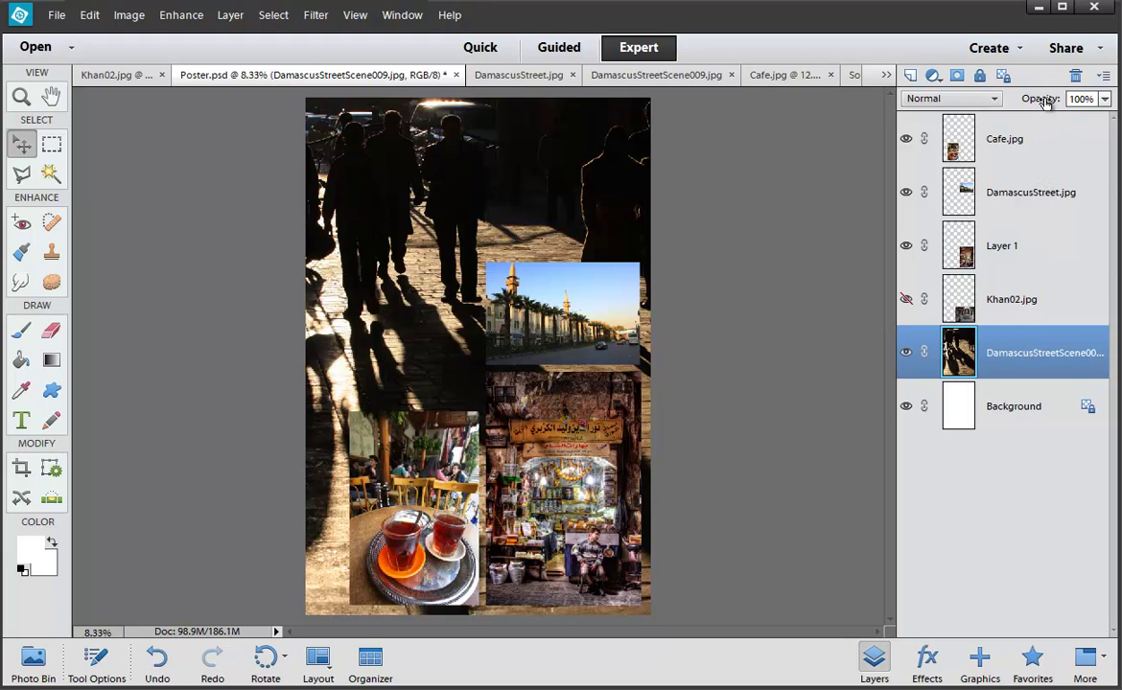
drag(1045, 102, 1030, 101)
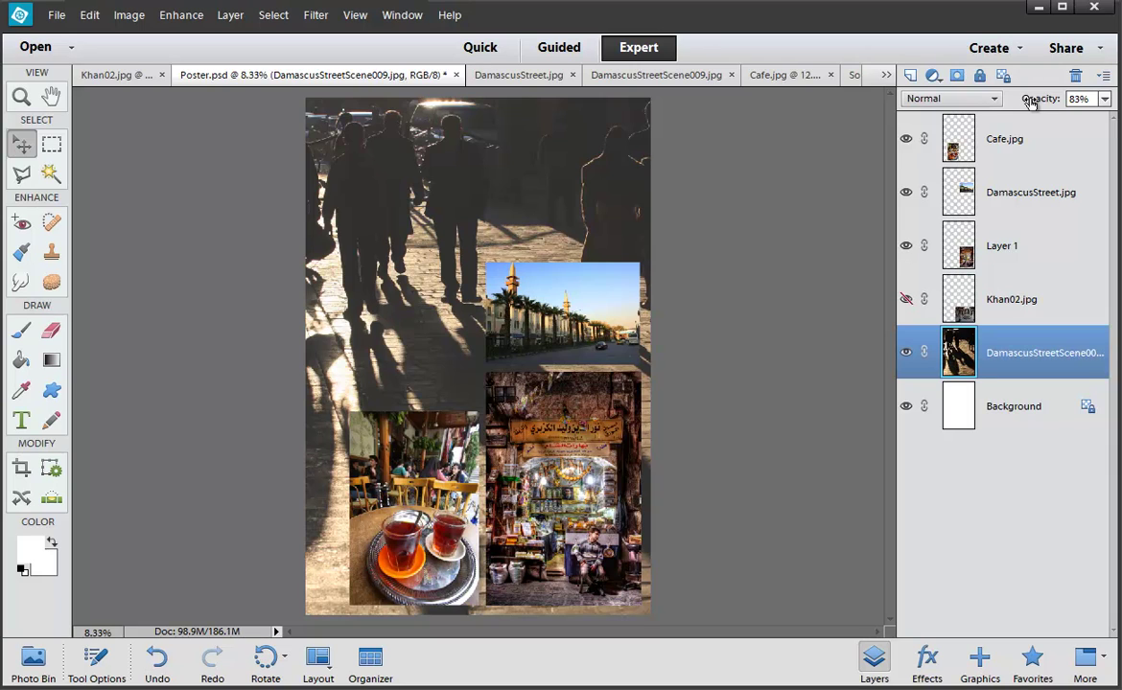
mouse_move(1027, 104)
mouse_down()
mouse_move(1009, 112)
mouse_move(1074, 110)
mouse_move(1031, 112)
mouse_up()
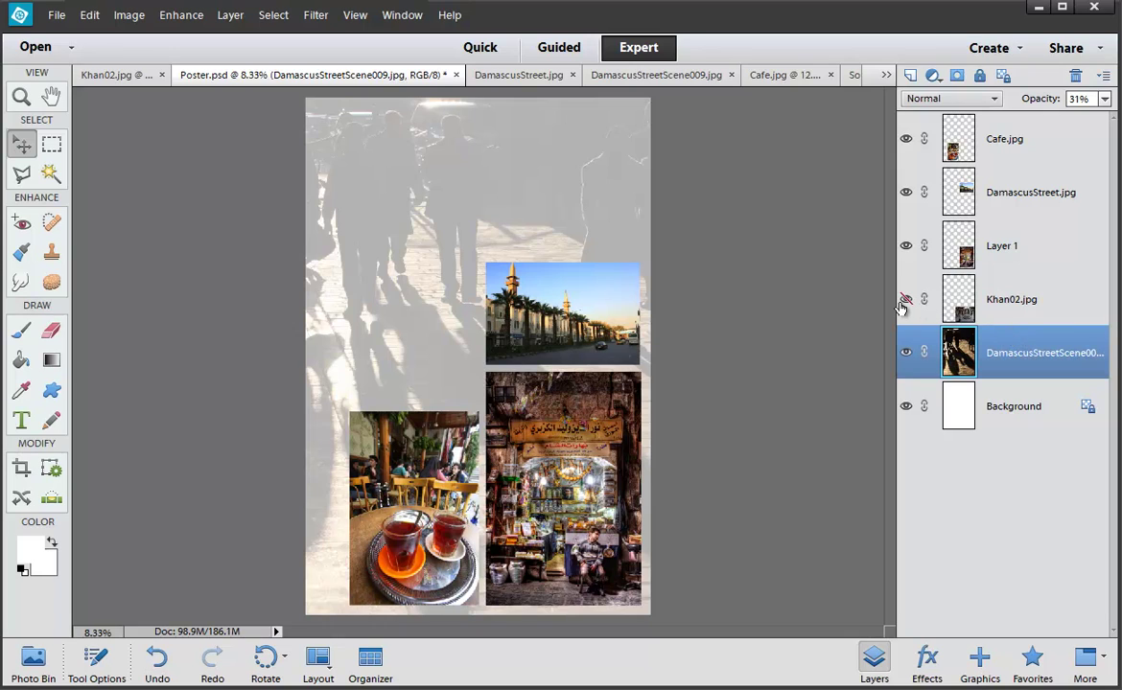
Try several Drop Shadows styles on the market photo in Layer 1 and settle on the fourth preset
click(966, 245)
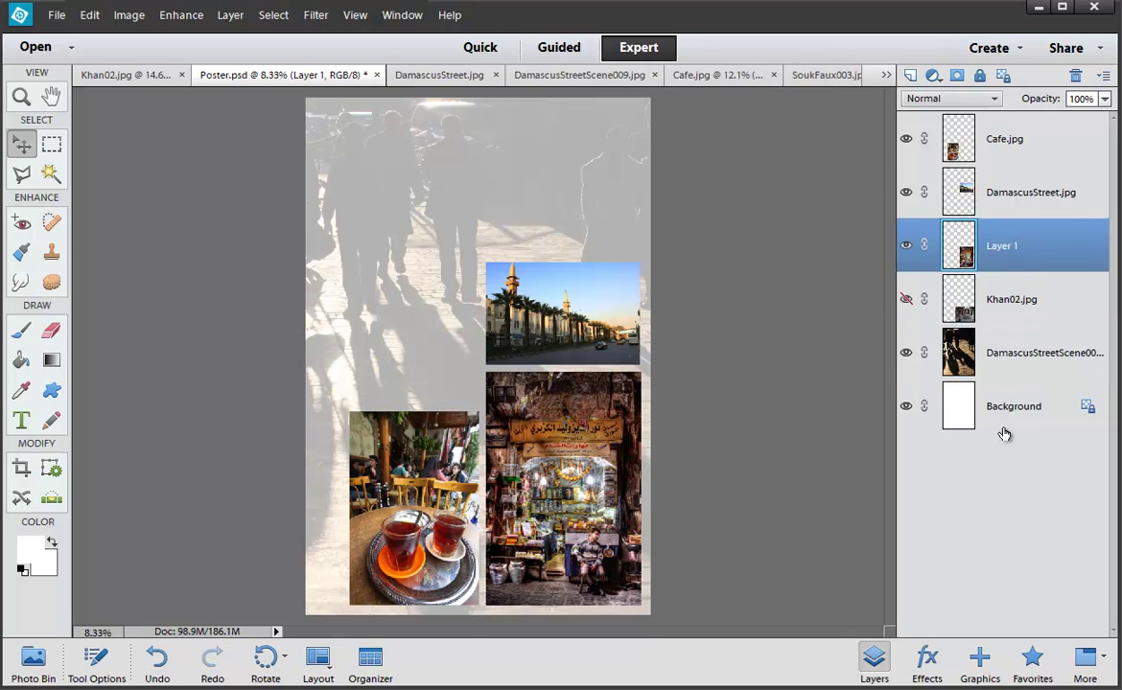
click(926, 660)
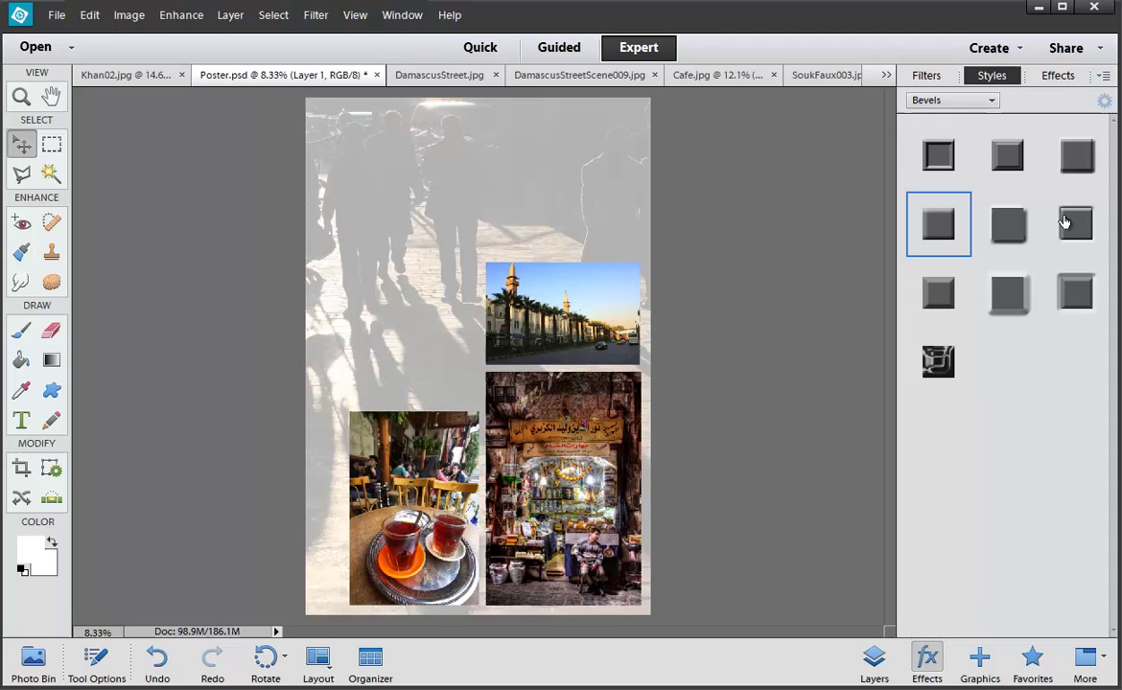
click(973, 100)
click(964, 145)
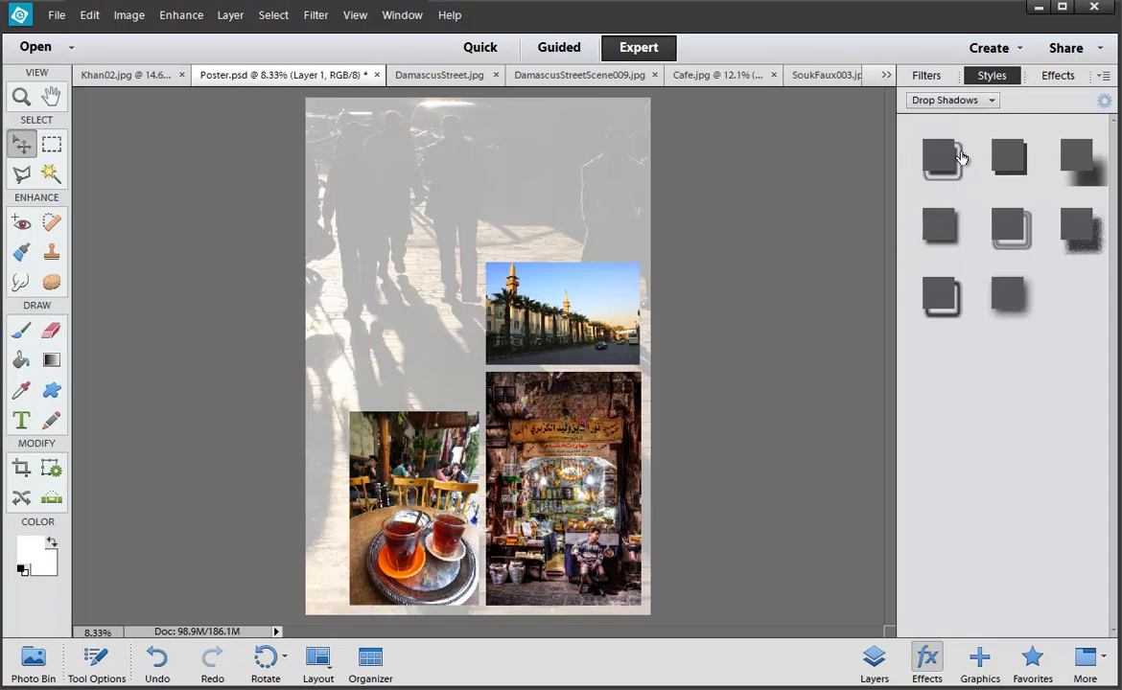
click(936, 230)
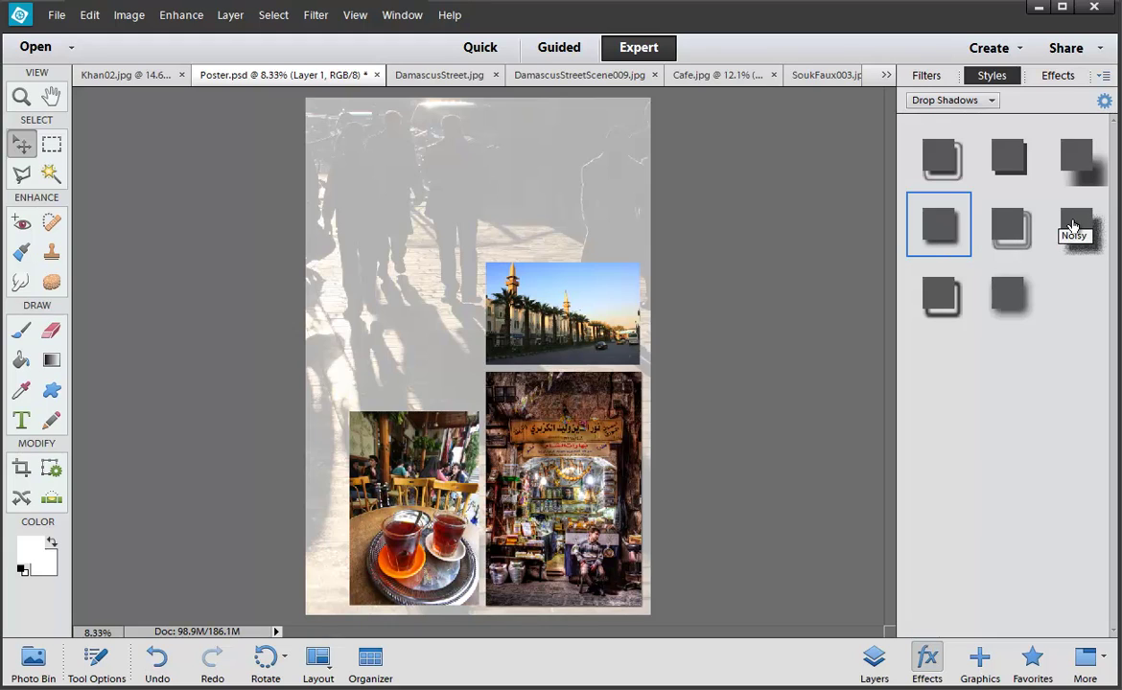
click(1010, 288)
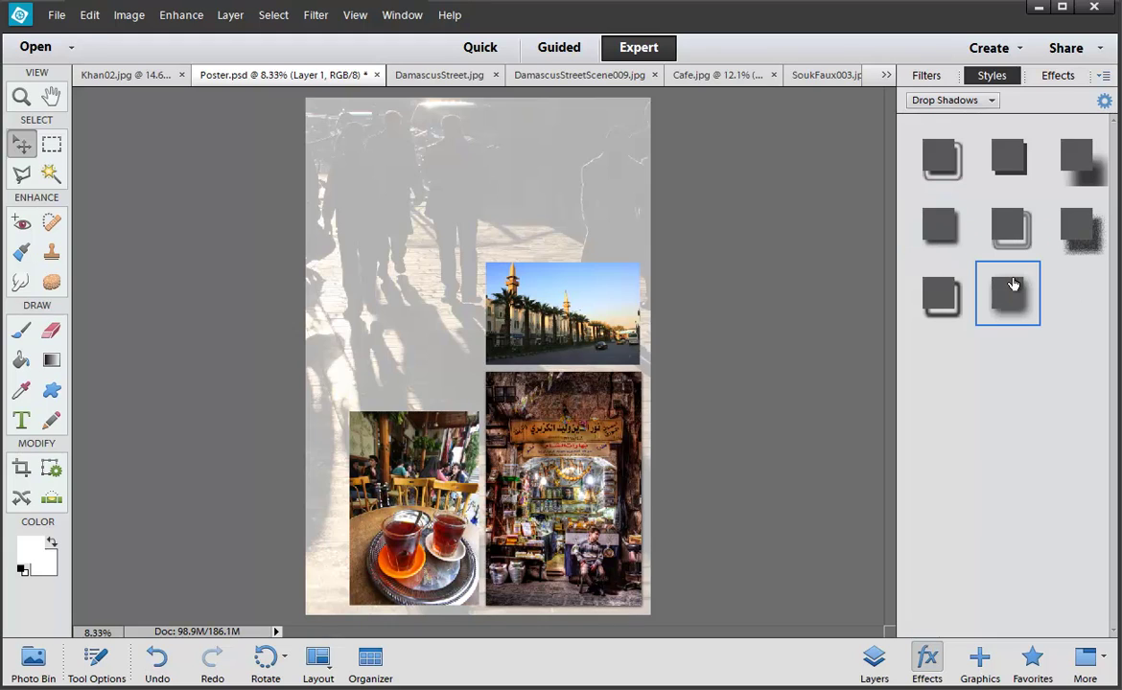
click(1076, 156)
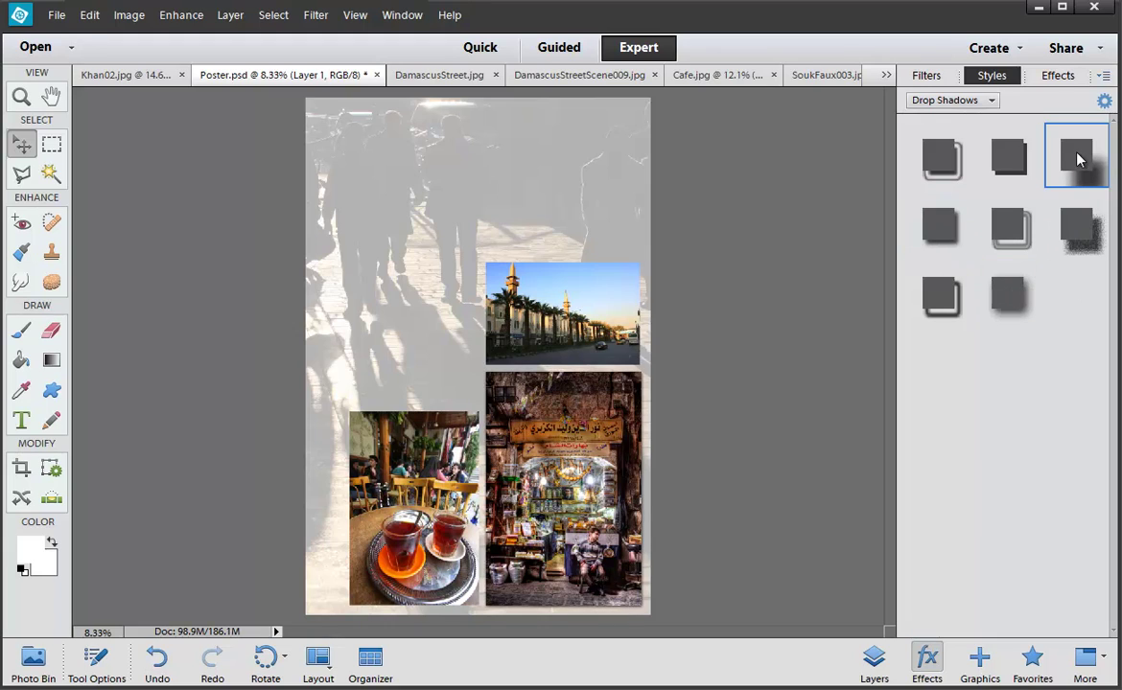
click(1009, 157)
click(941, 226)
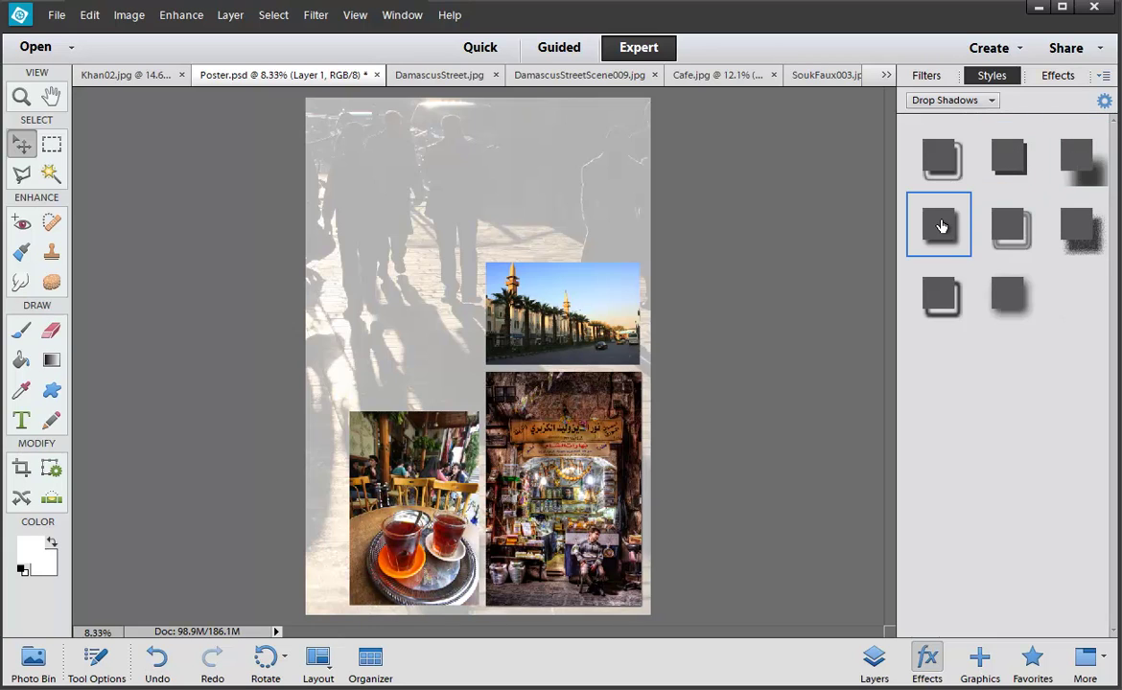
click(873, 661)
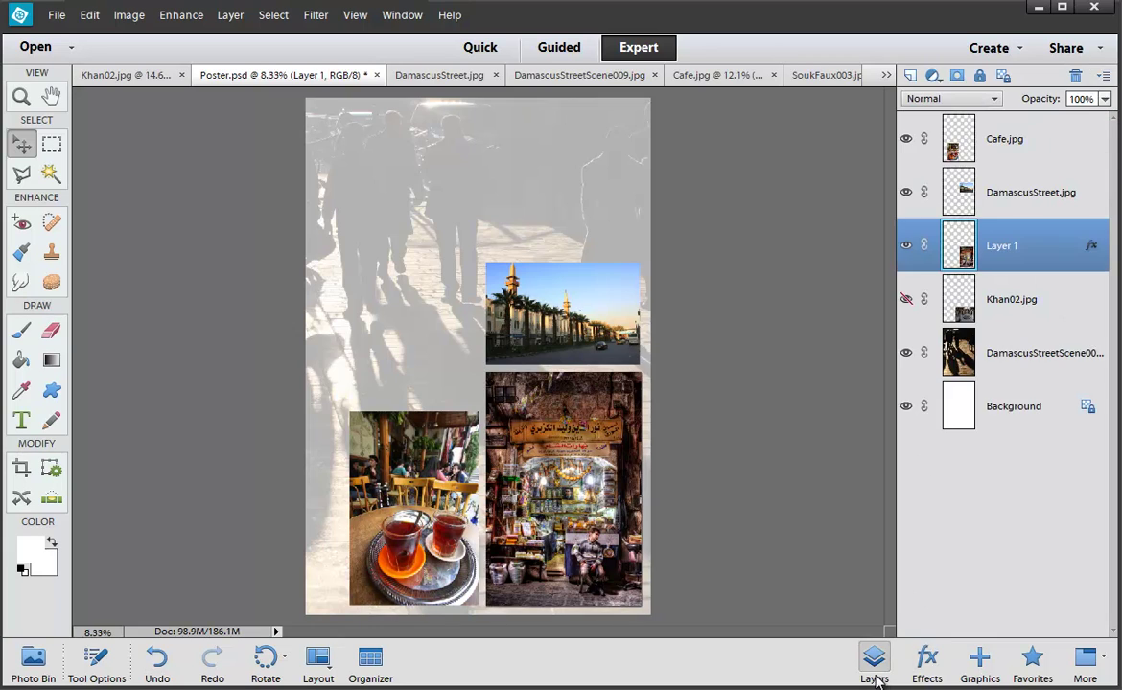
Apply the same fourth Drop Shadows style to the DamascusStreet.jpg layer
click(1036, 197)
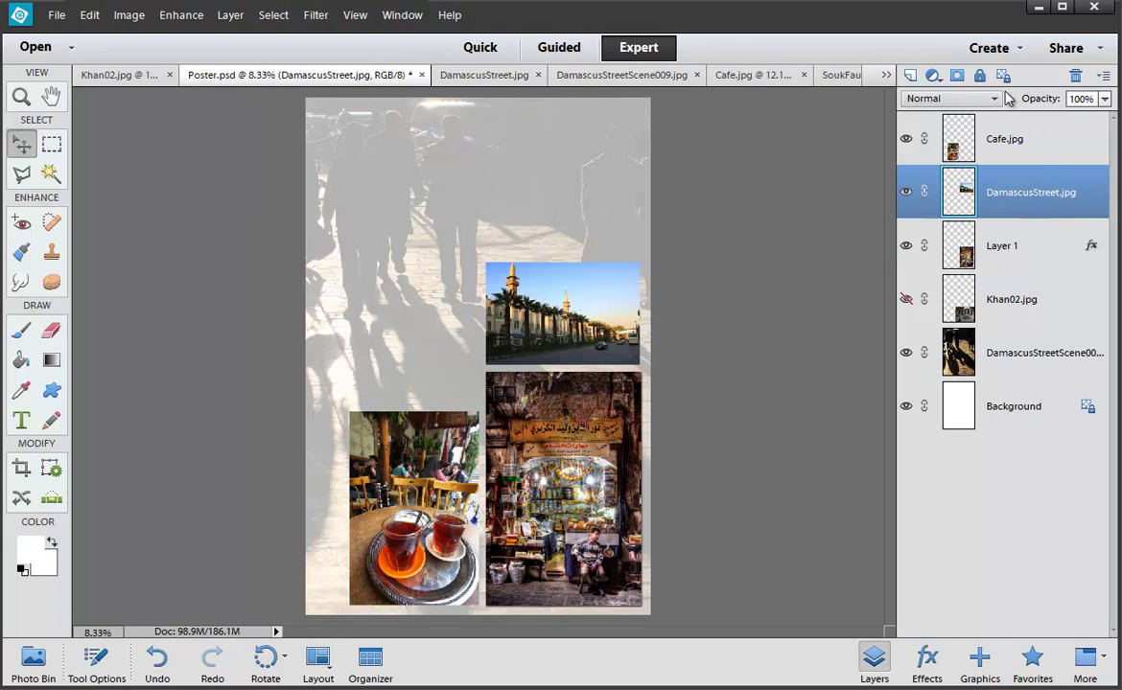
click(927, 661)
click(943, 236)
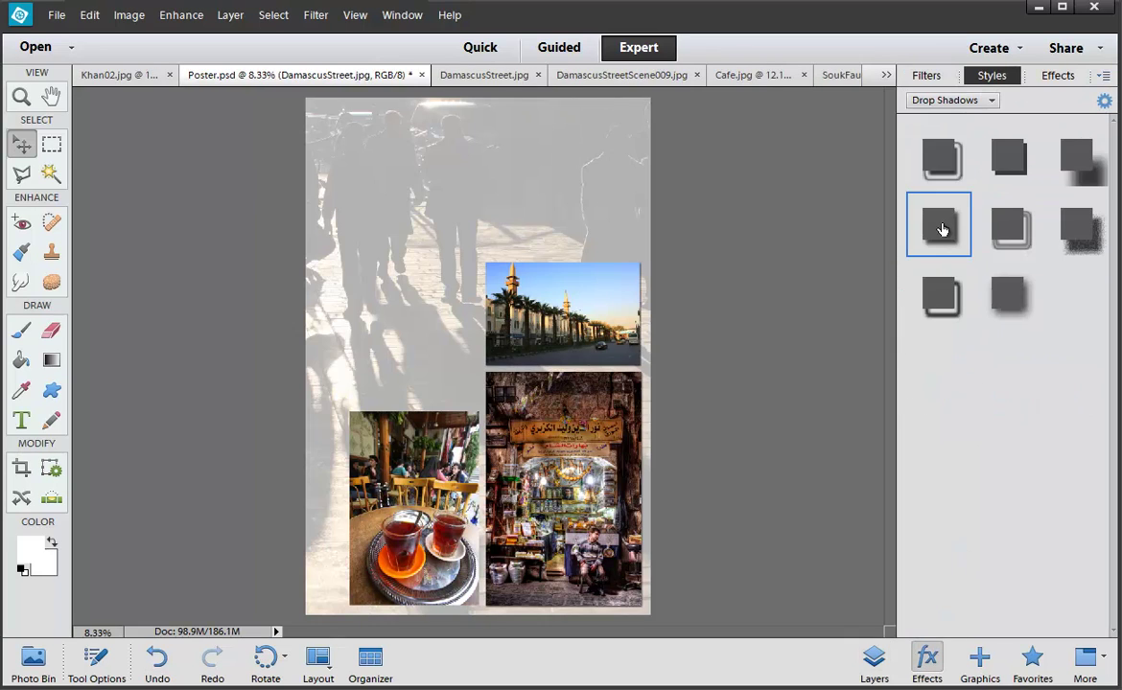
key(F11)
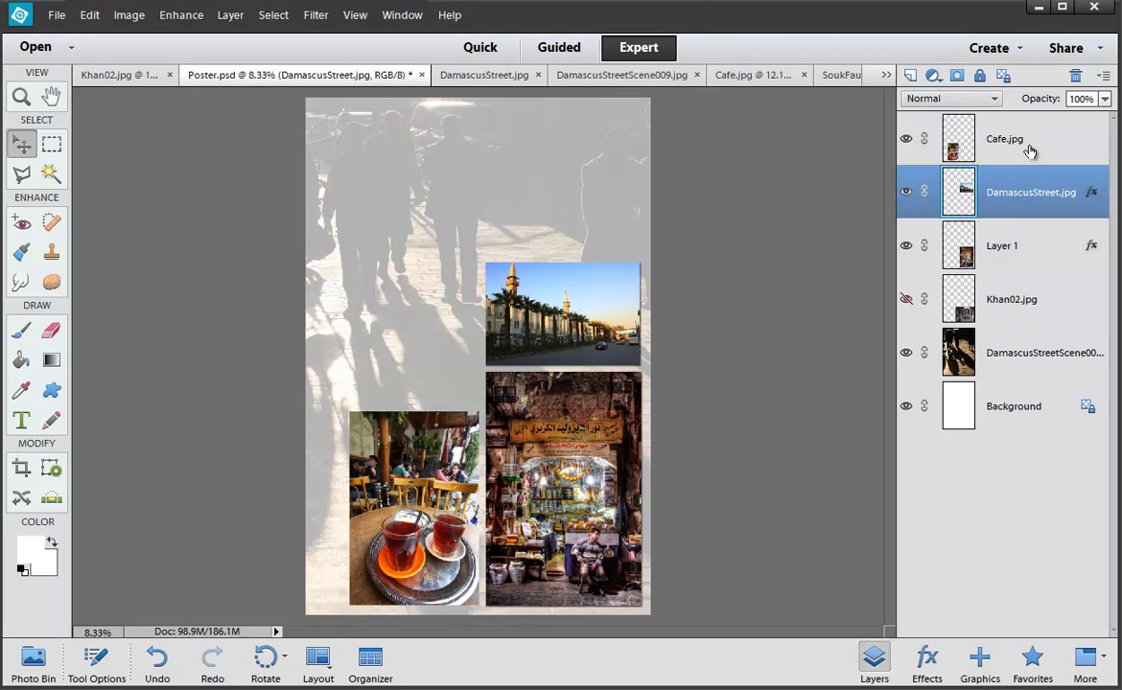
Apply the matching drop shadow style to the Cafe.jpg layer and return to the layer list
click(941, 136)
click(927, 661)
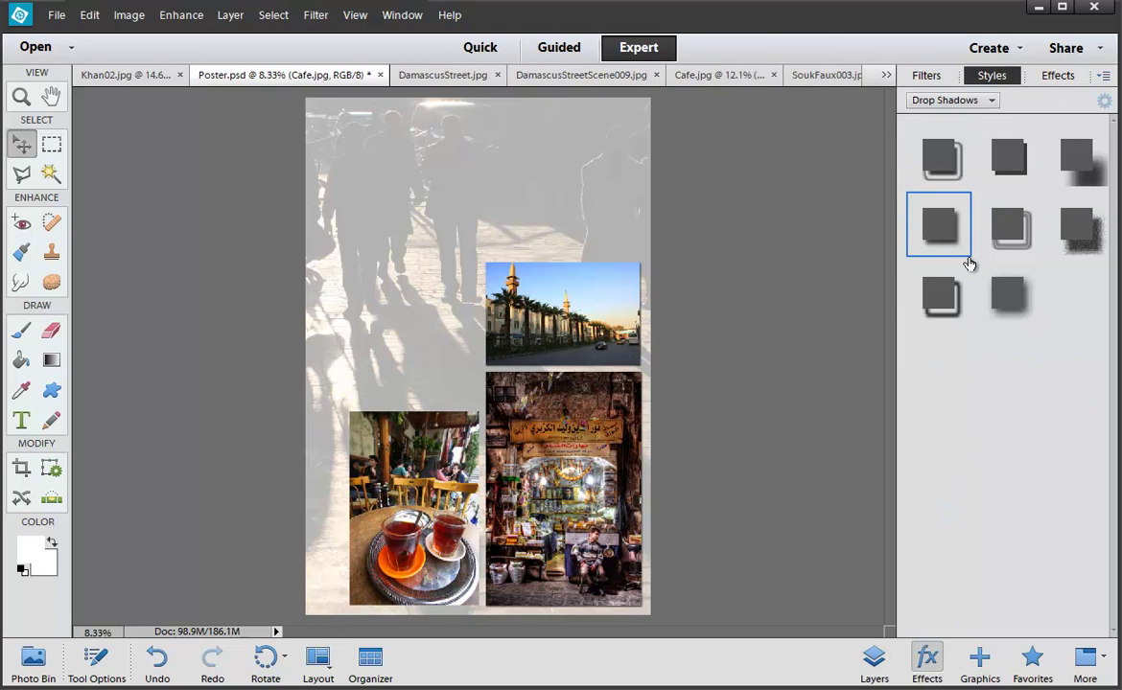
click(927, 223)
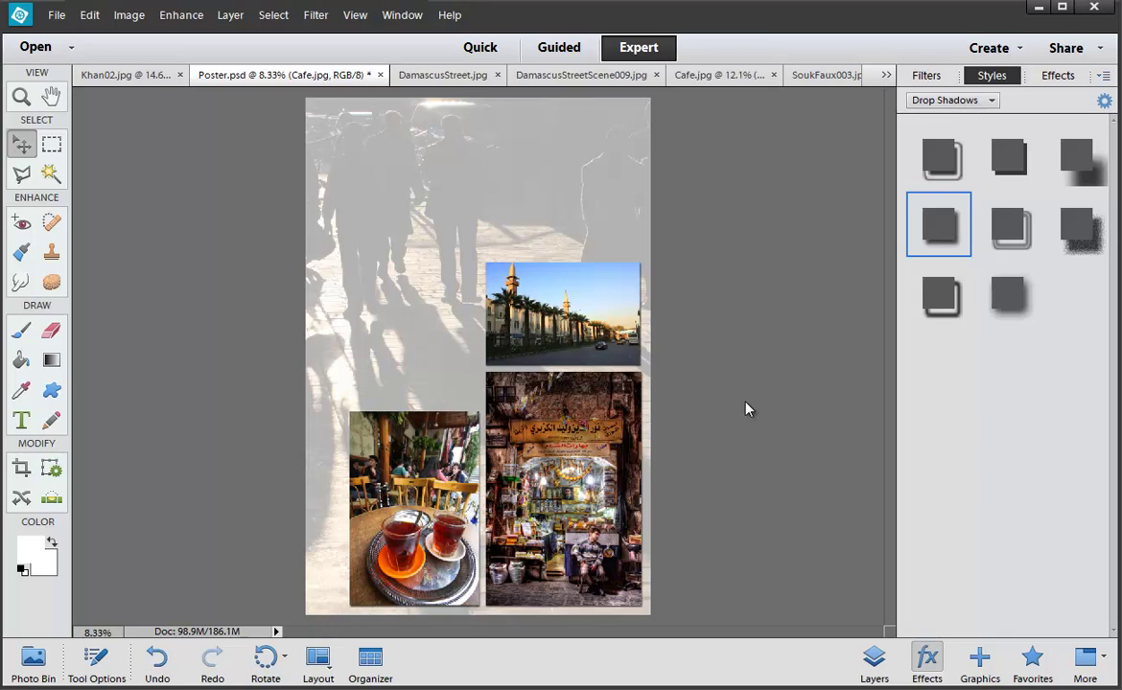
click(867, 661)
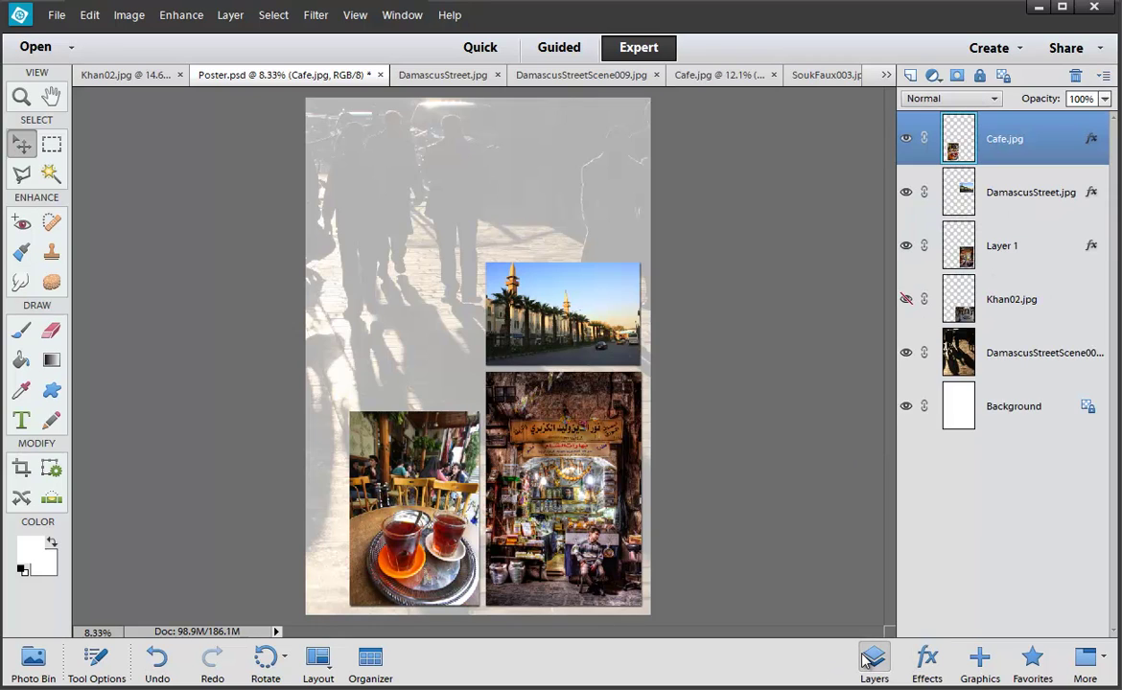